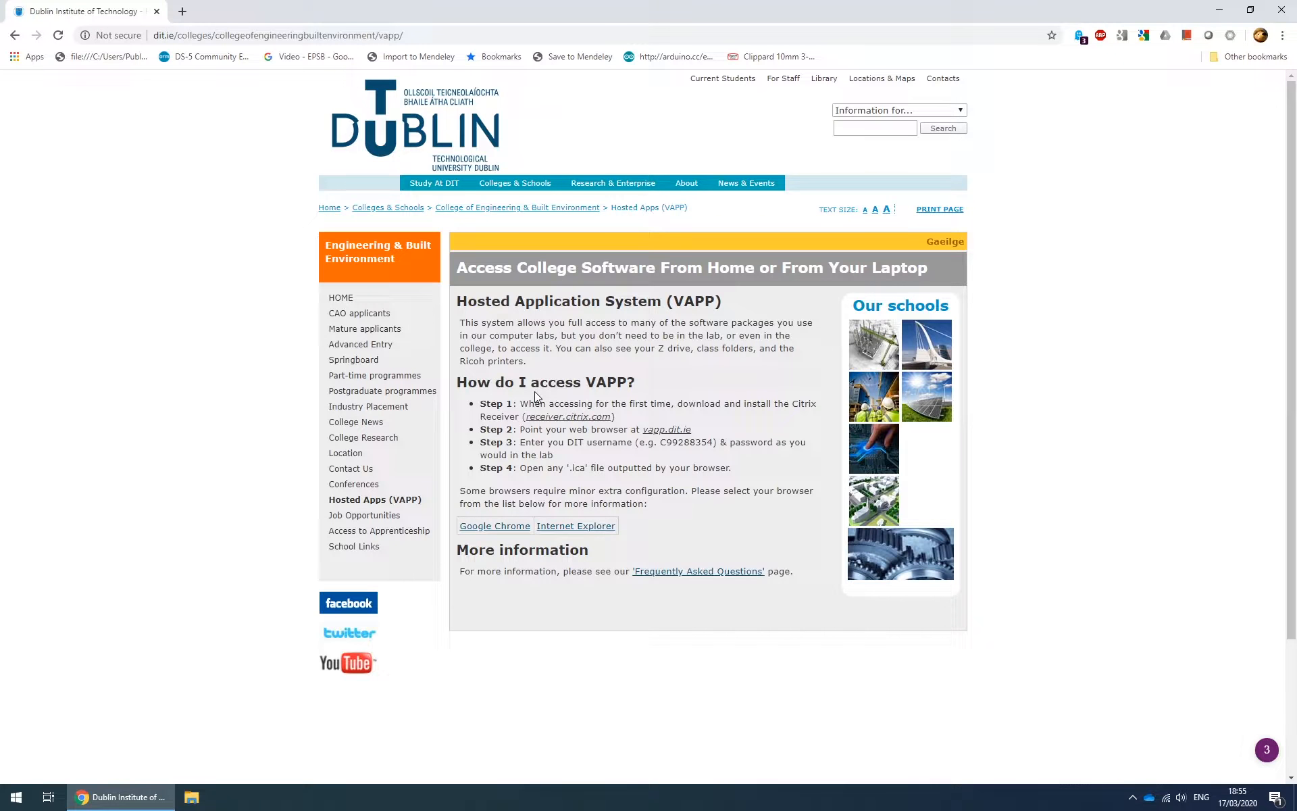
- View the Citrix Receiver download page for Windows linked from the VAPP instructions, and return to the instructions
{"action": "left_click", "coordinate": [551, 424]}
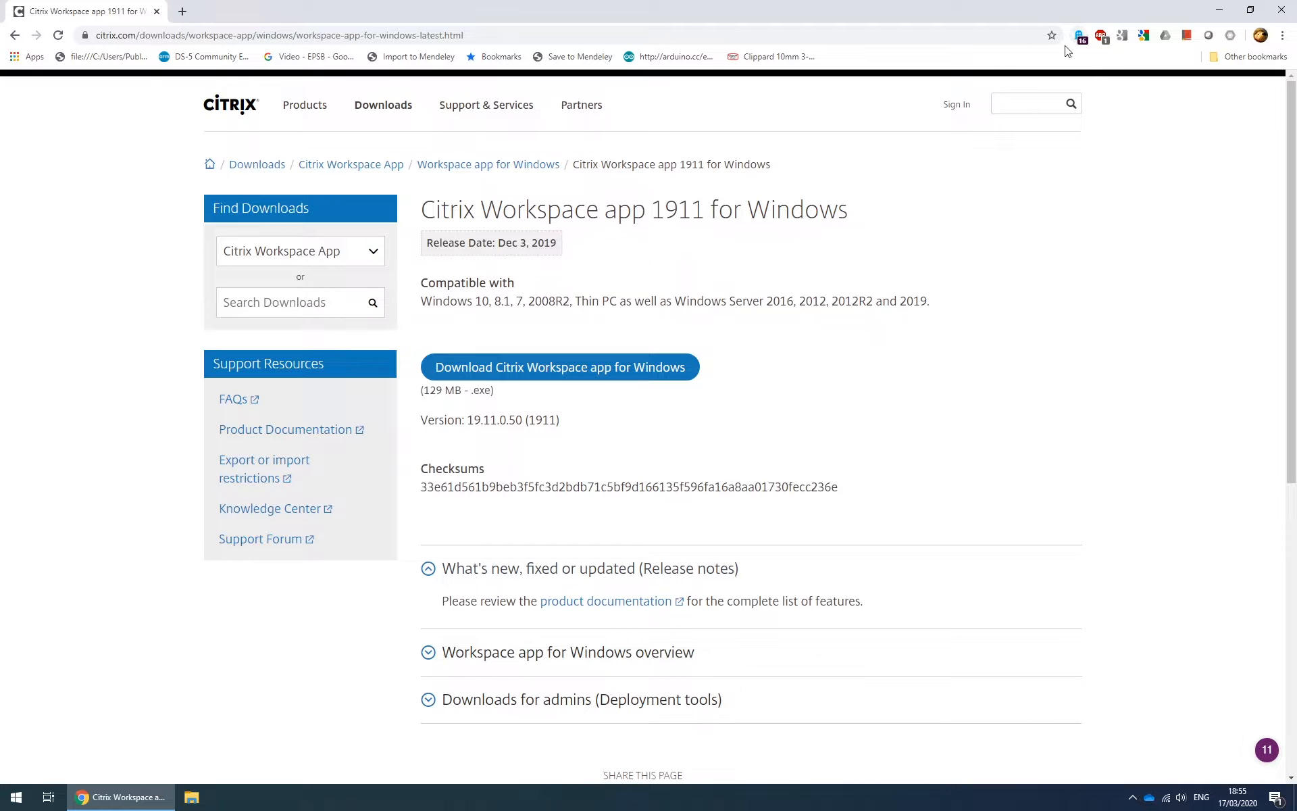
{"action": "left_click", "coordinate": [7, 39]}
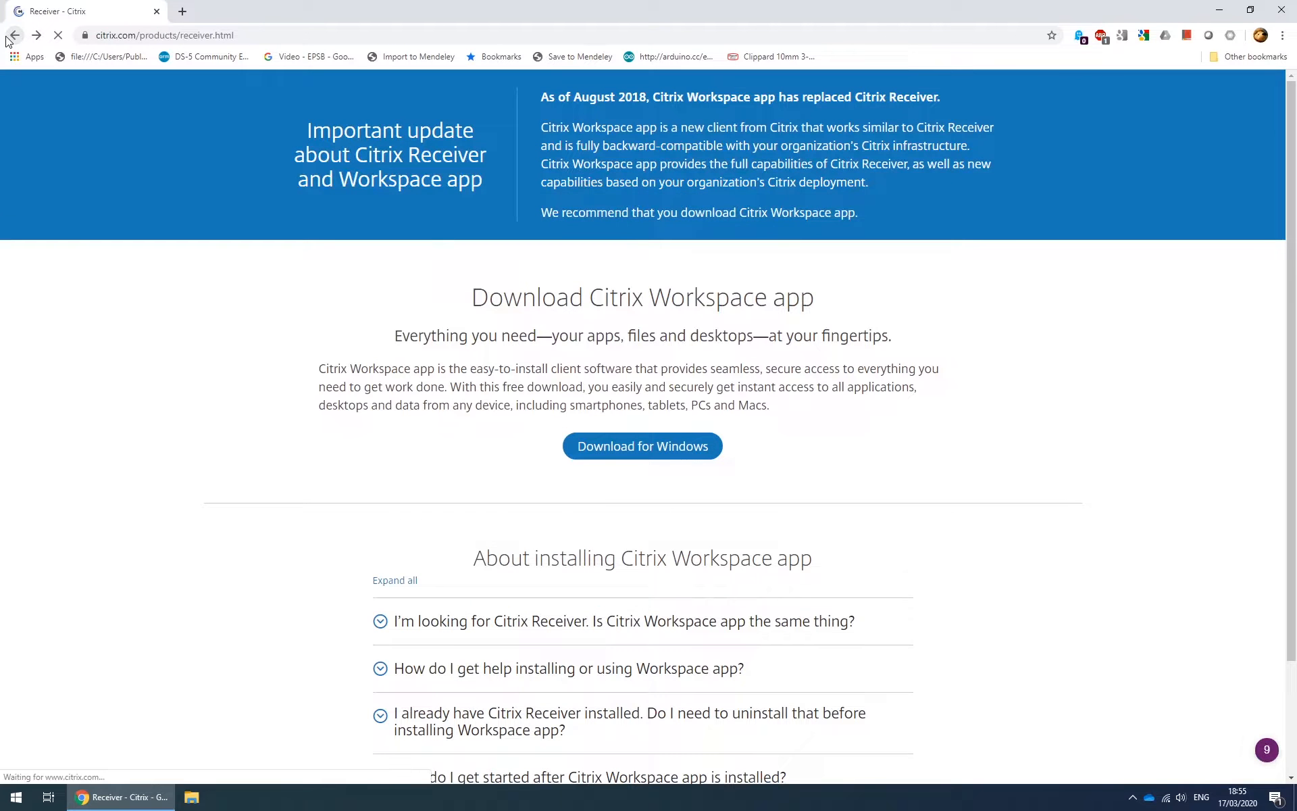
{"action": "left_click", "coordinate": [6, 40]}
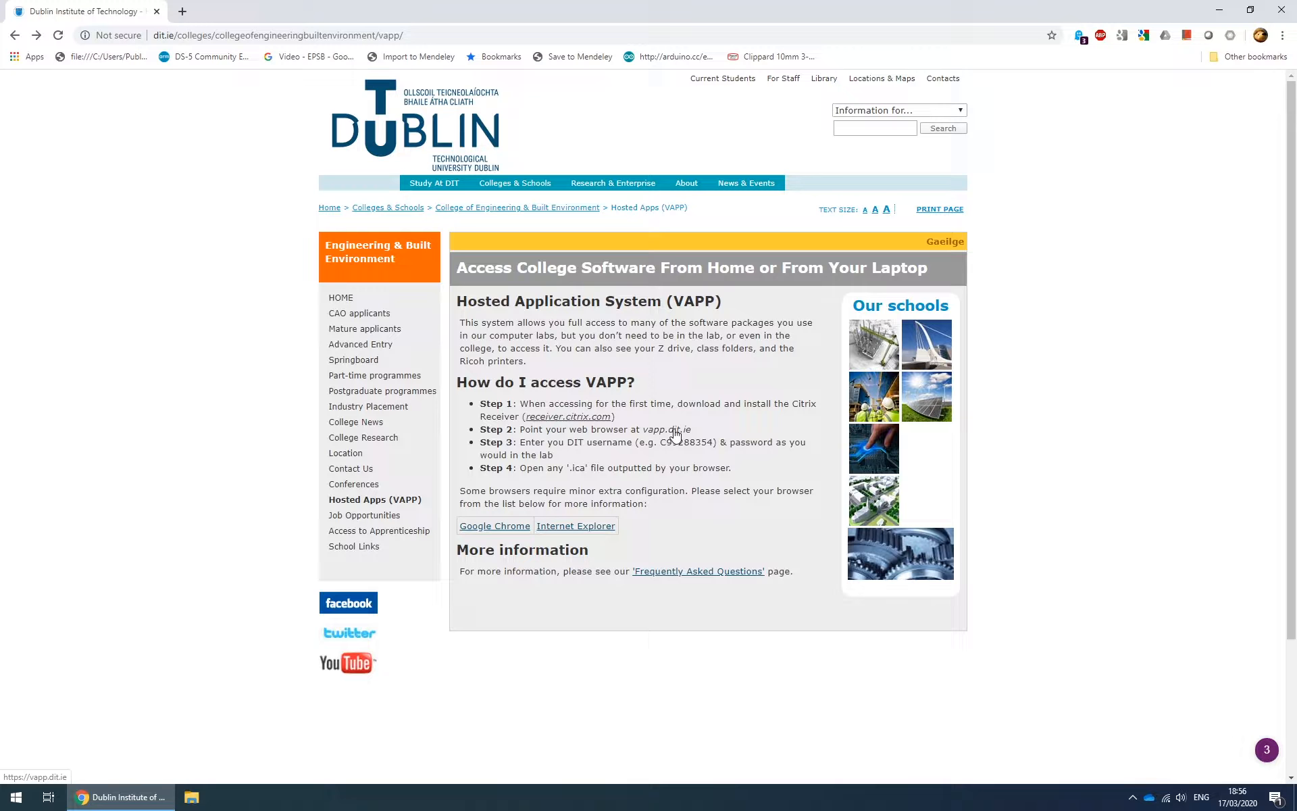
- Go to the vapp.dit.ie gateway and log on with the saved credentials
{"action": "left_click", "coordinate": [668, 436]}
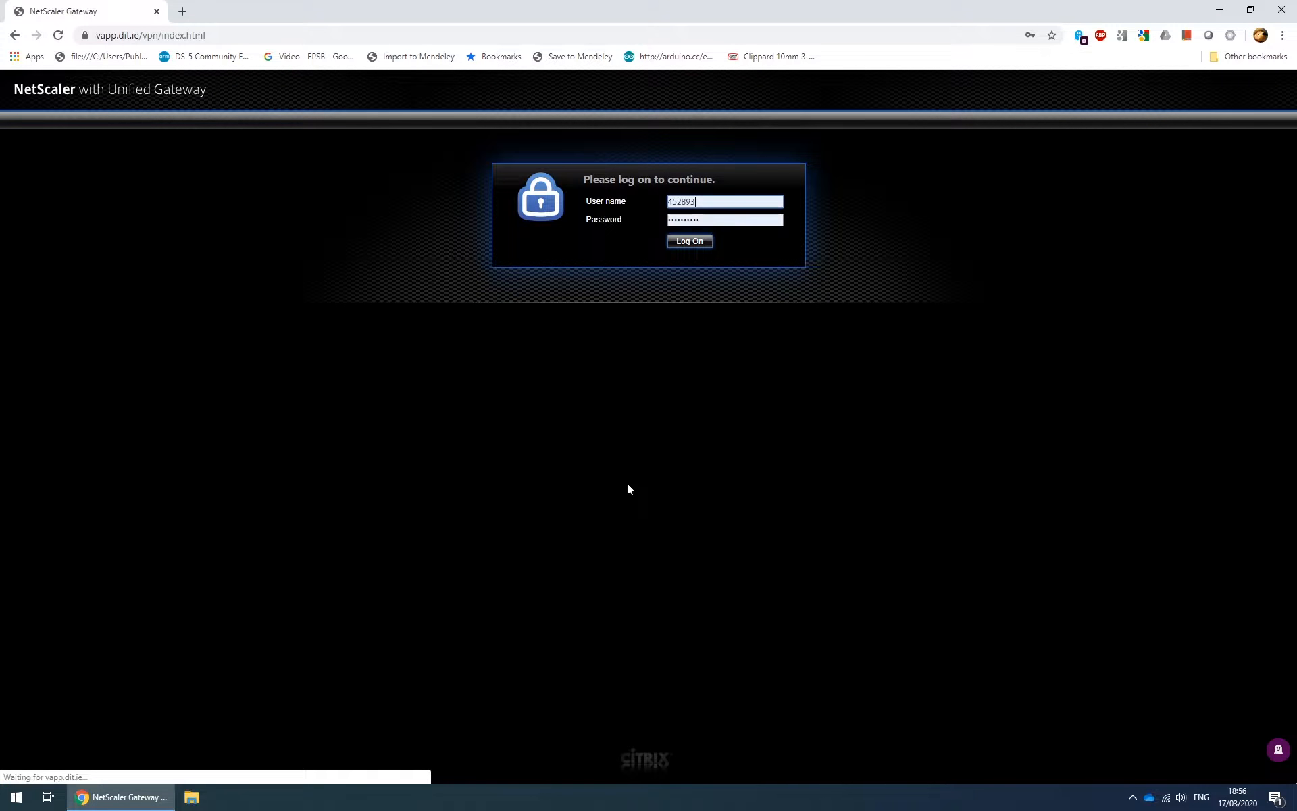
{"action": "left_click", "coordinate": [696, 239]}
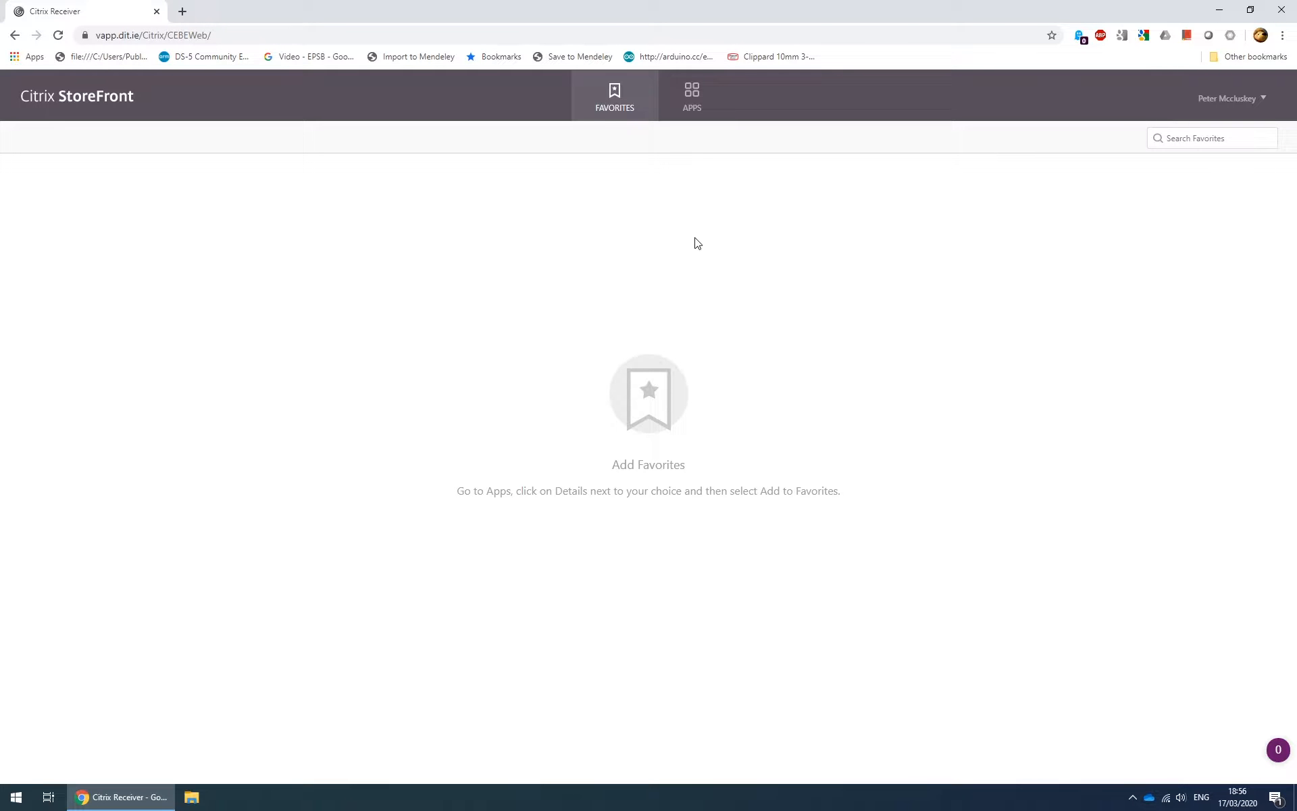
- Browse all hosted apps in StoreFront and launch CX-Programmer, allowing Citrix Receiver Launcher to open it
{"action": "left_click", "coordinate": [702, 111]}
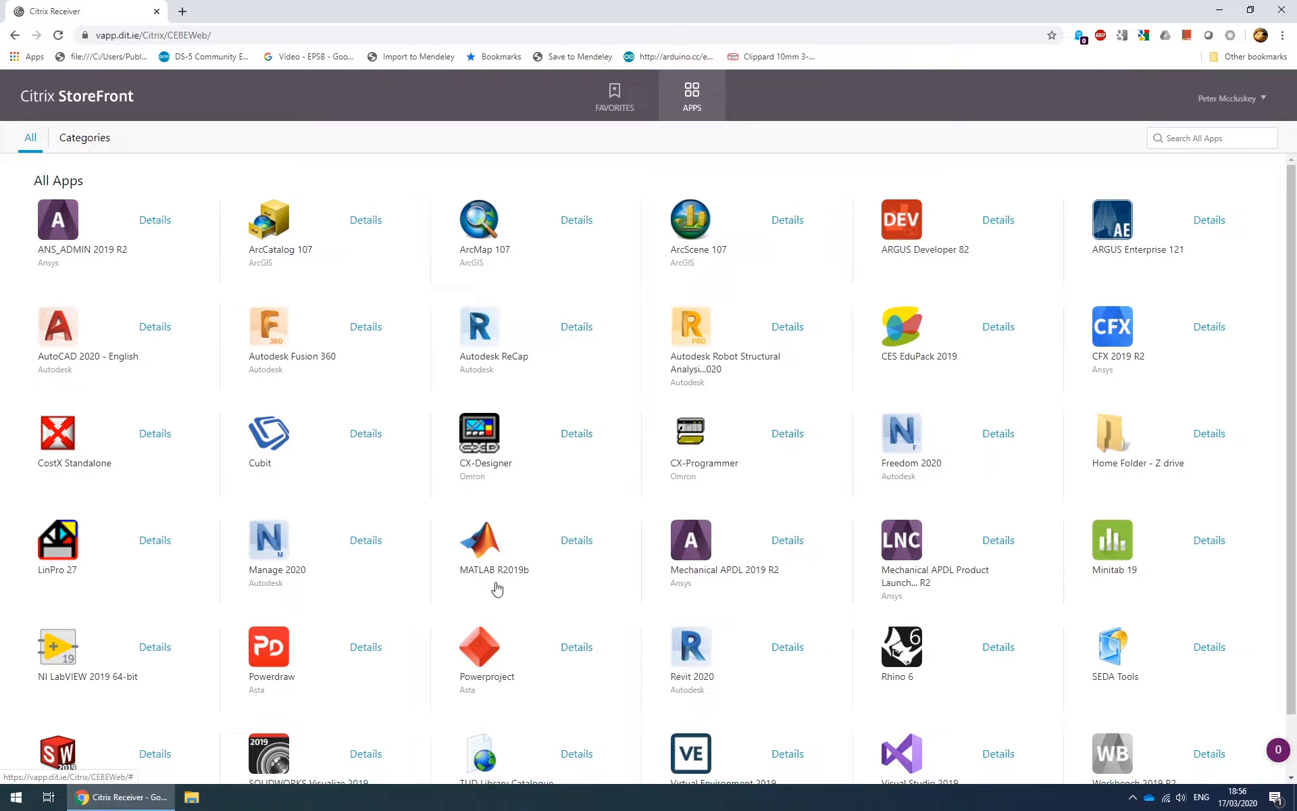
{"action": "scroll", "coordinate": [395, 419], "scroll_direction": "down", "scroll_amount": 1}
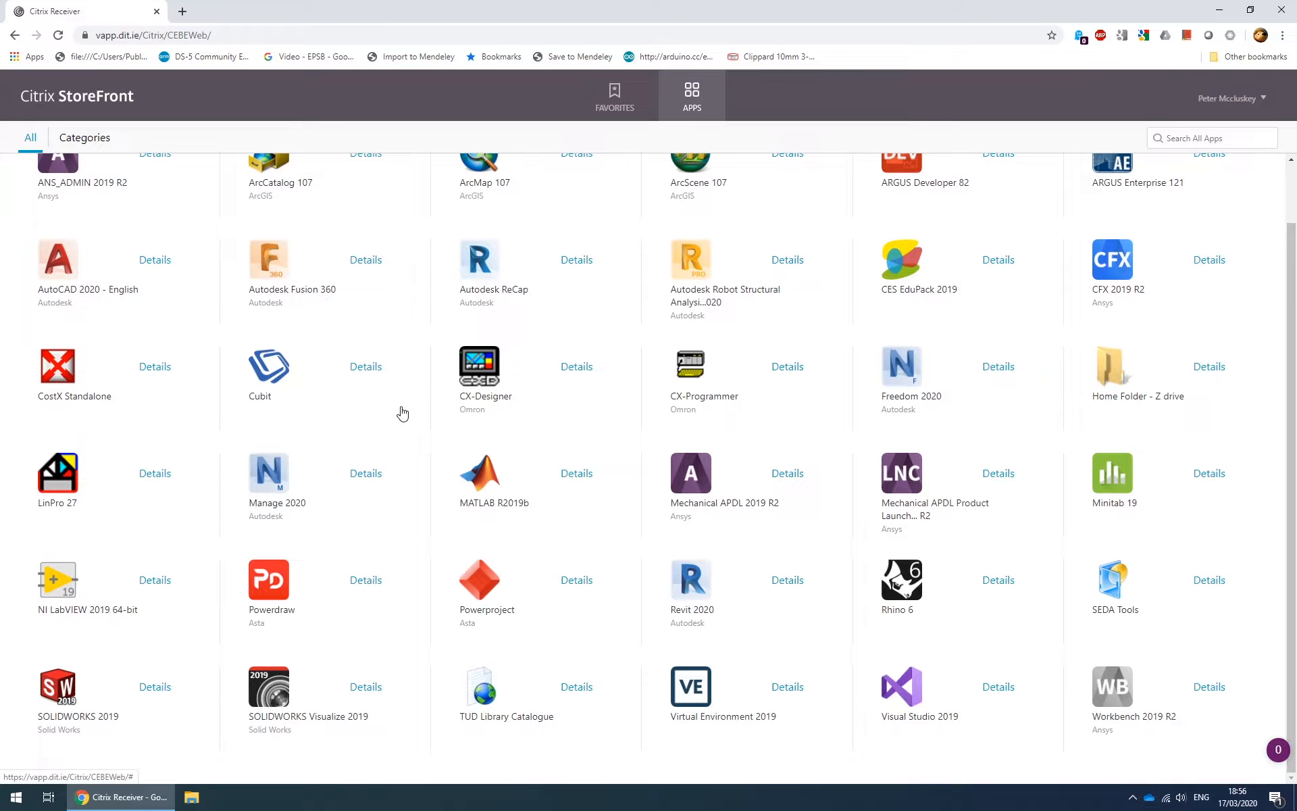
{"action": "scroll", "coordinate": [70, 524], "scroll_direction": "up", "scroll_amount": 1}
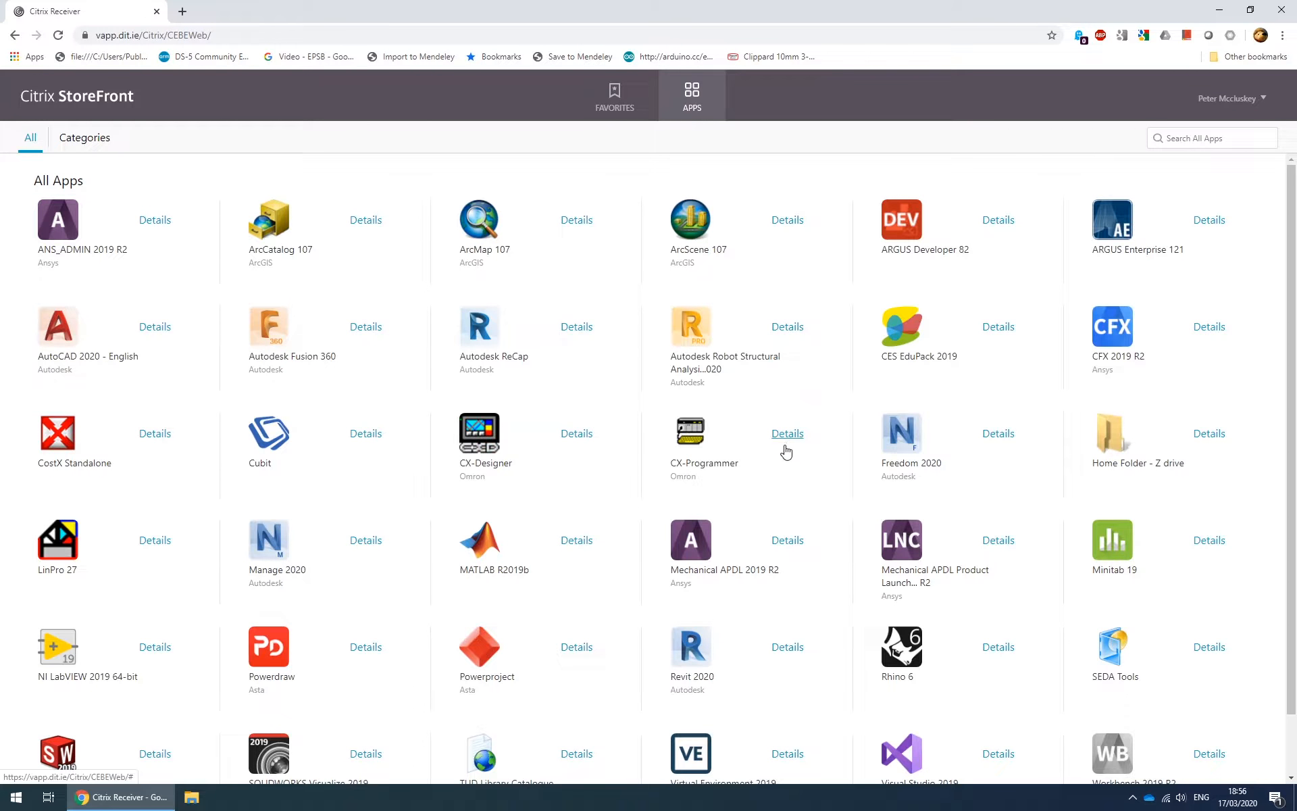
{"action": "left_click", "coordinate": [698, 442]}
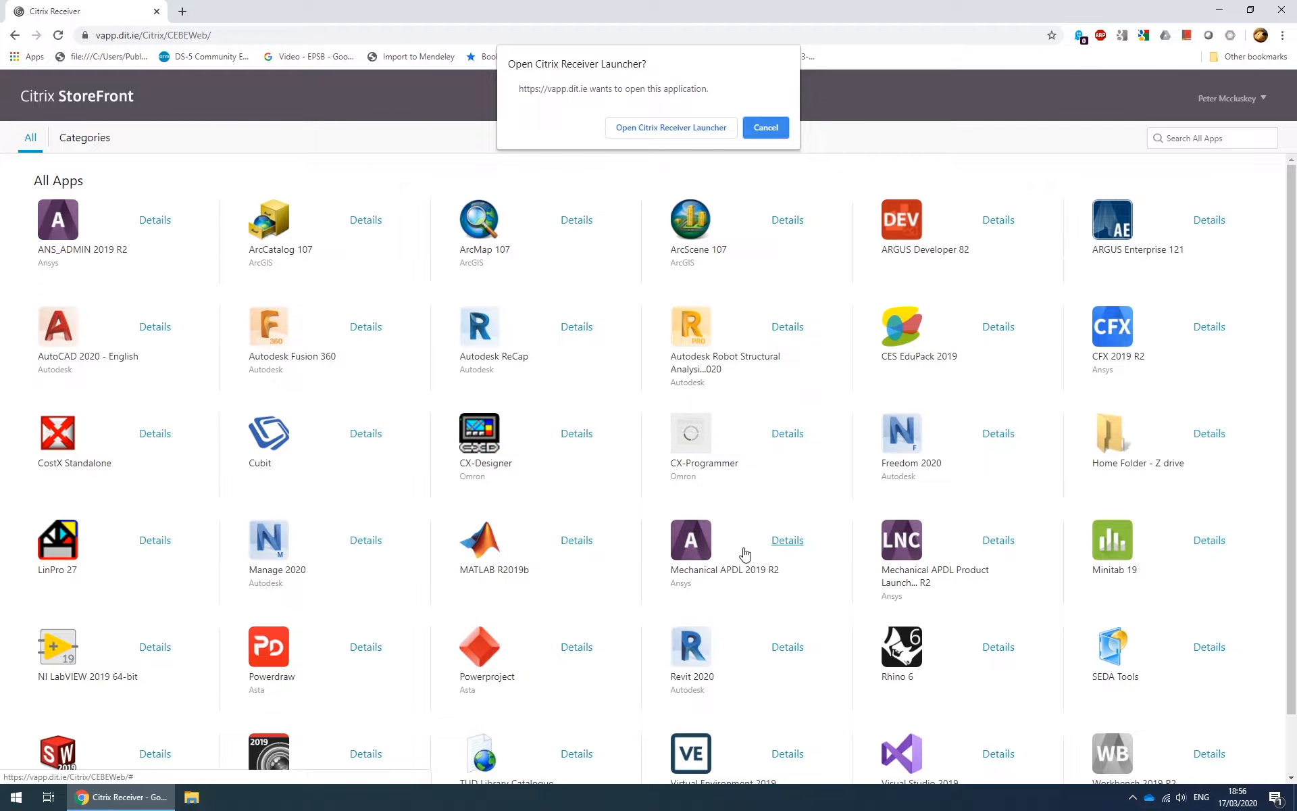
{"action": "left_click", "coordinate": [684, 133]}
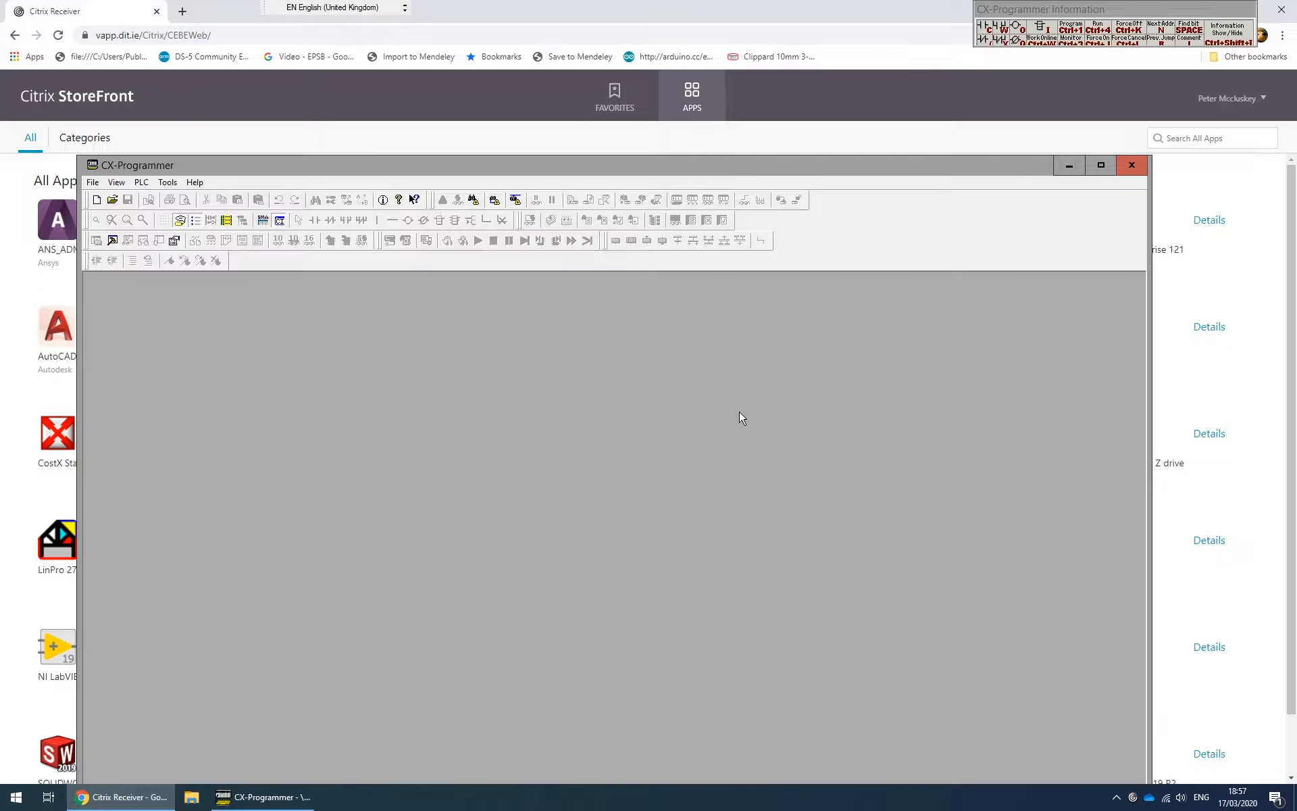
- Move the CX-Programmer Information window clear of the browser controls, minimize the browser and maximize the CX-Programmer window
{"action": "left_click_drag", "start_coordinate": [504, 165], "coordinate": [479, 101]}
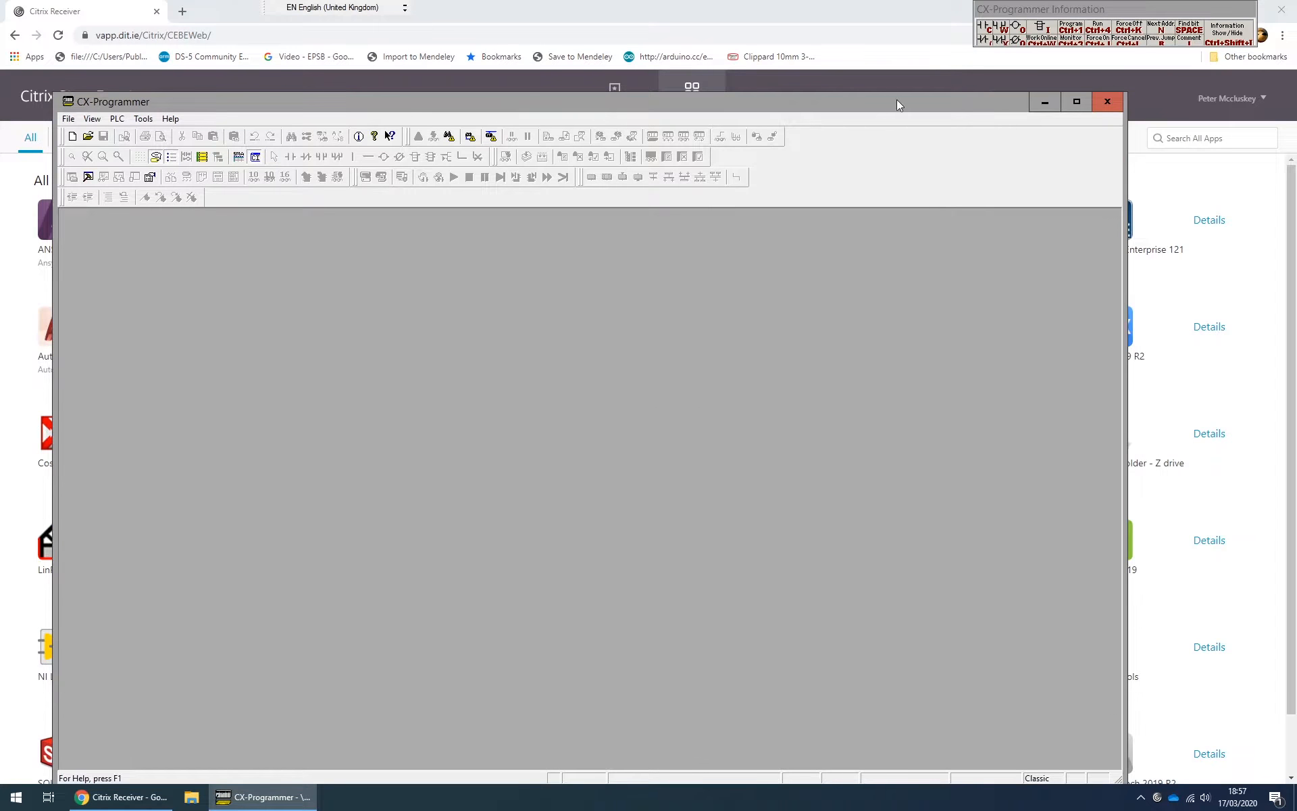
{"action": "left_click_drag", "start_coordinate": [1163, 6], "coordinate": [1053, 19]}
{"action": "left_click", "coordinate": [1218, 9]}
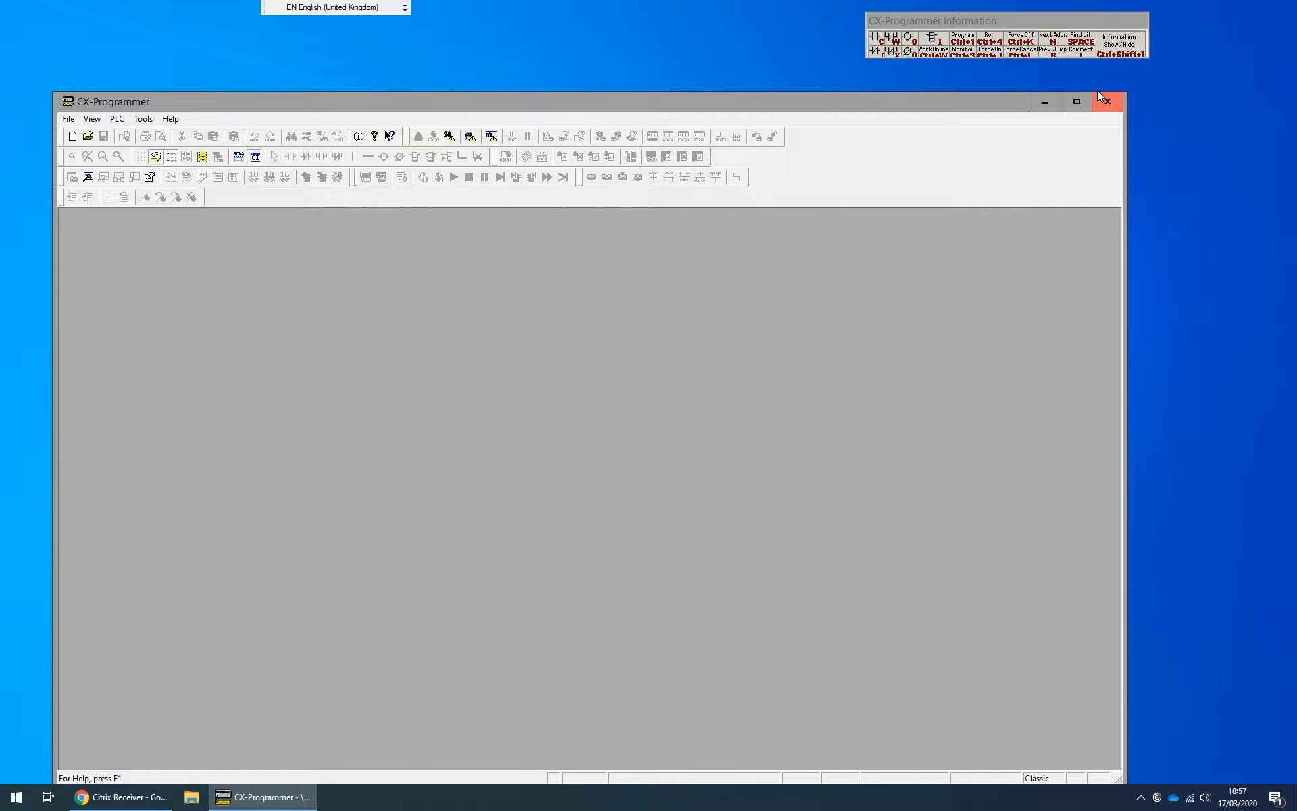
{"action": "left_click", "coordinate": [1077, 102]}
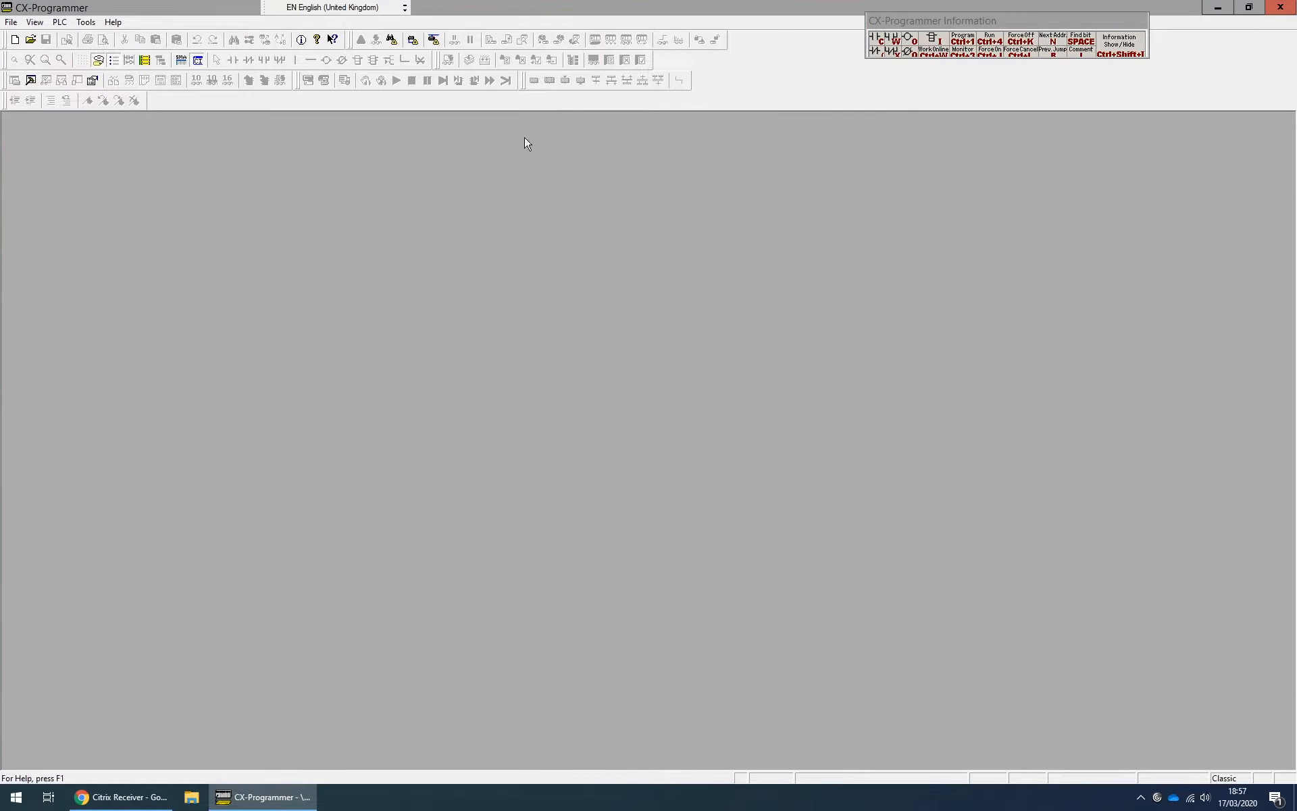
- Create a new project with PLC device type CJ2M and network type EtherNet/IP
{"action": "left_click", "coordinate": [10, 23]}
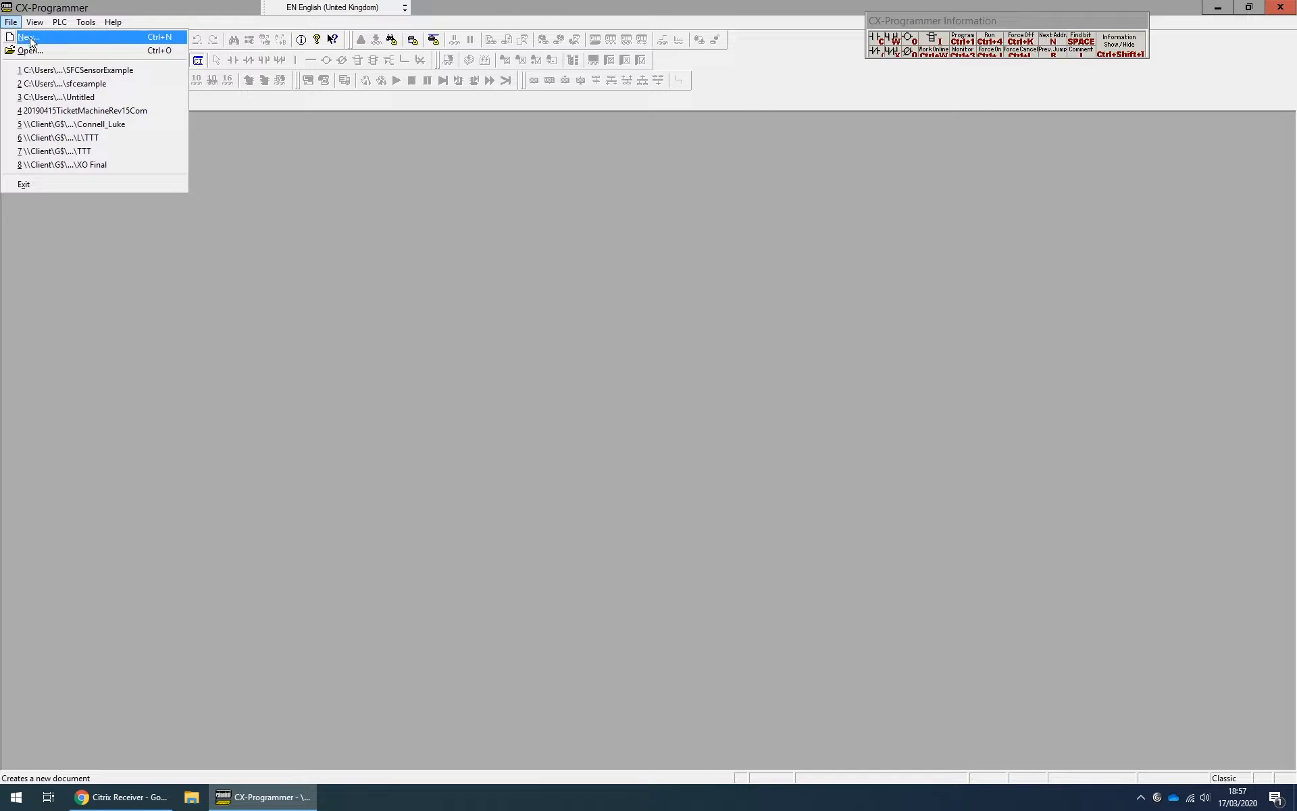
{"action": "left_click", "coordinate": [30, 42]}
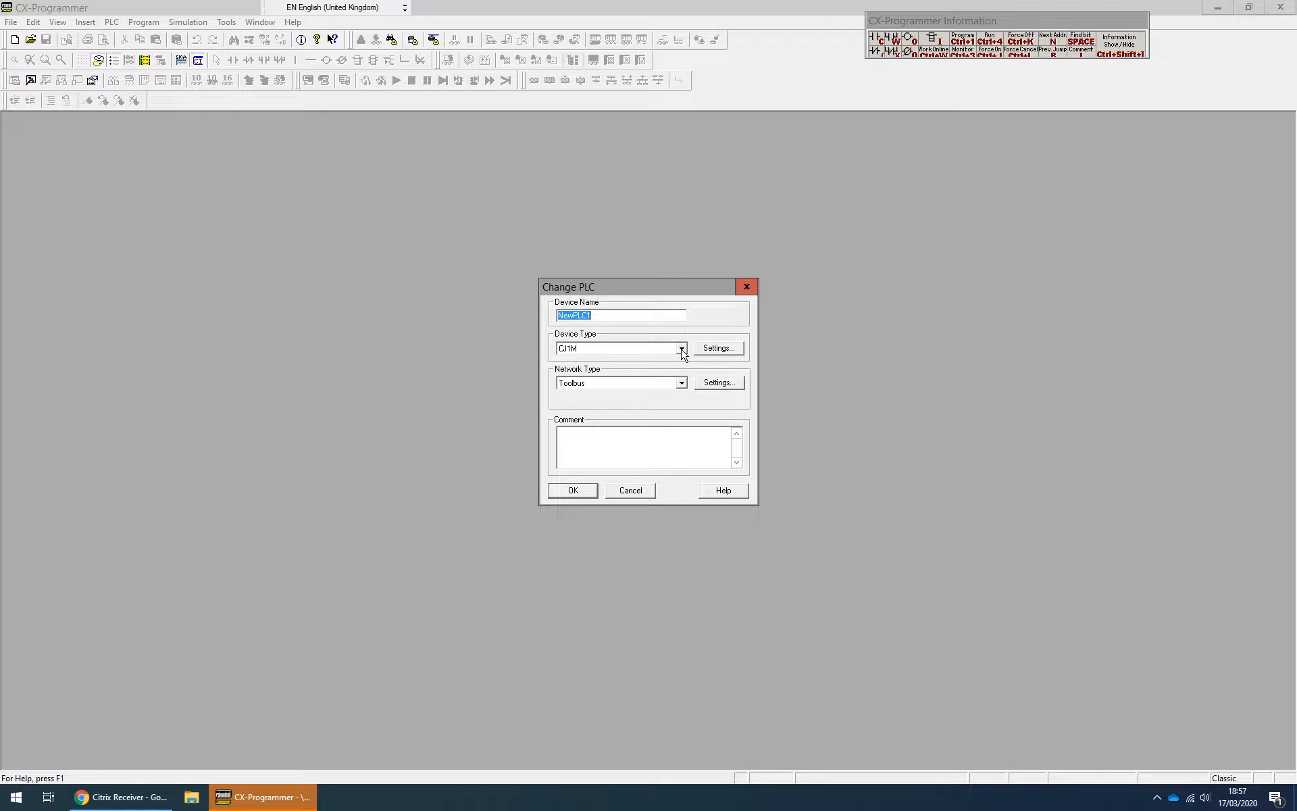
{"action": "left_click", "coordinate": [682, 350]}
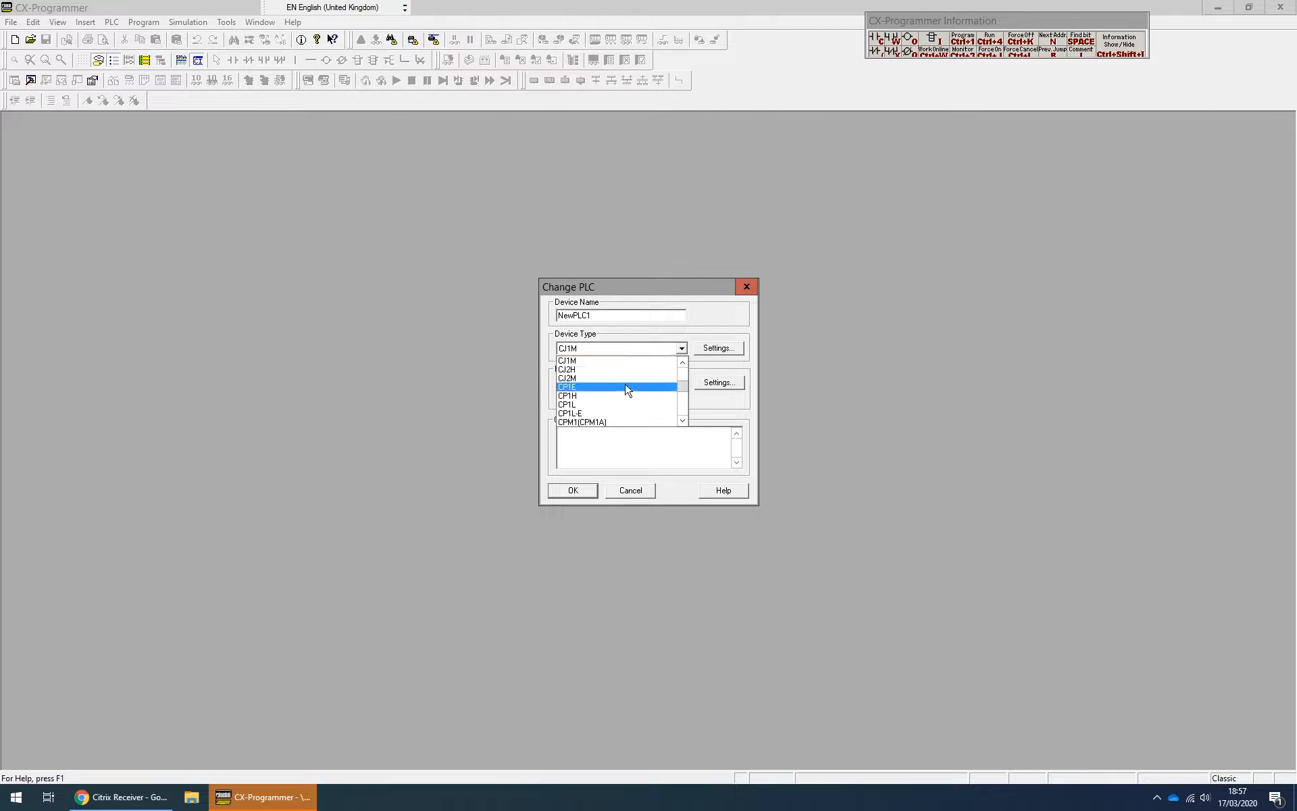
{"action": "scroll", "coordinate": [628, 387], "scroll_direction": "up", "scroll_amount": 1}
{"action": "left_click", "coordinate": [618, 386]}
{"action": "left_click", "coordinate": [620, 386]}
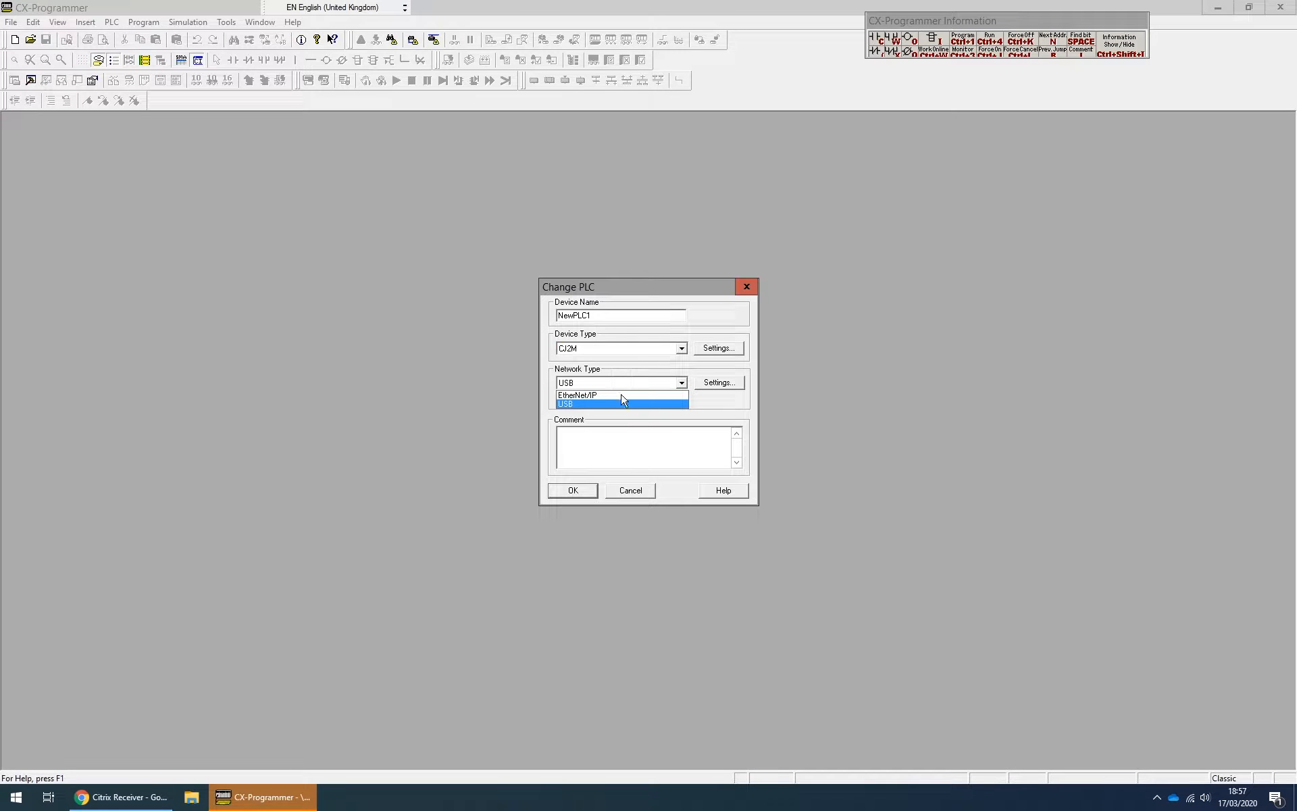
{"action": "left_click", "coordinate": [622, 396]}
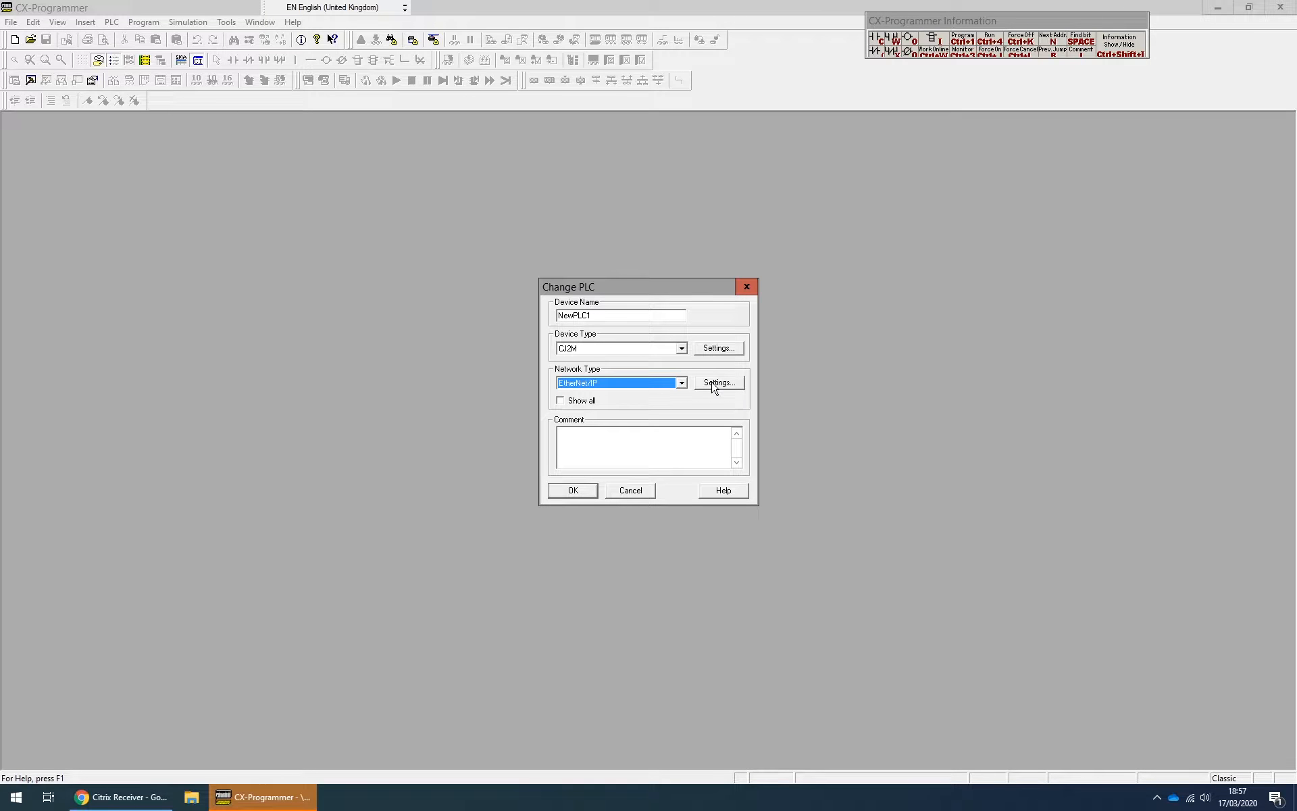
- Set the target PLC's IP address to 192.168.1.1 in the network settings and accept the new PLC
{"action": "left_click", "coordinate": [713, 384]}
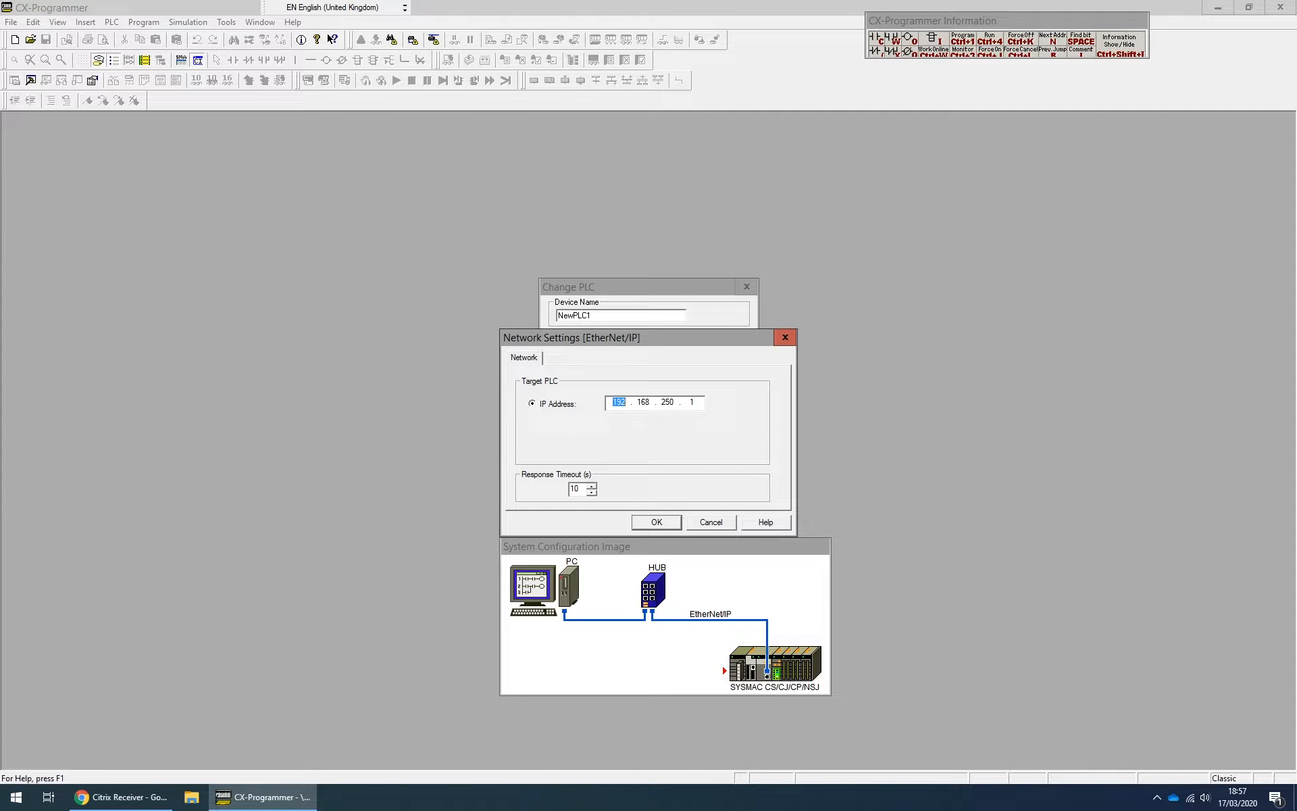
{"action": "double_click", "coordinate": [666, 402]}
{"action": "type", "text": "1"}
{"action": "double_click", "coordinate": [692, 402]}
{"action": "left_click", "coordinate": [658, 523]}
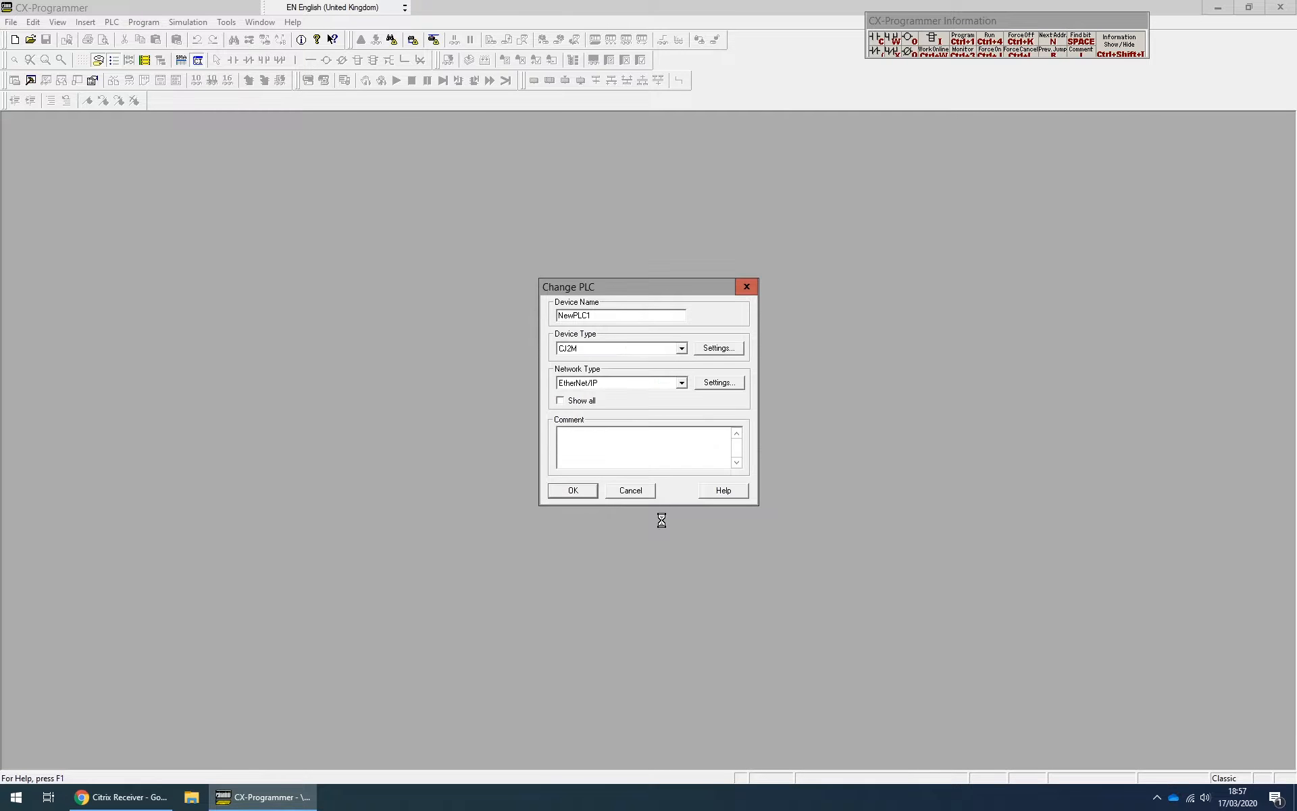
{"action": "left_click", "coordinate": [586, 496]}
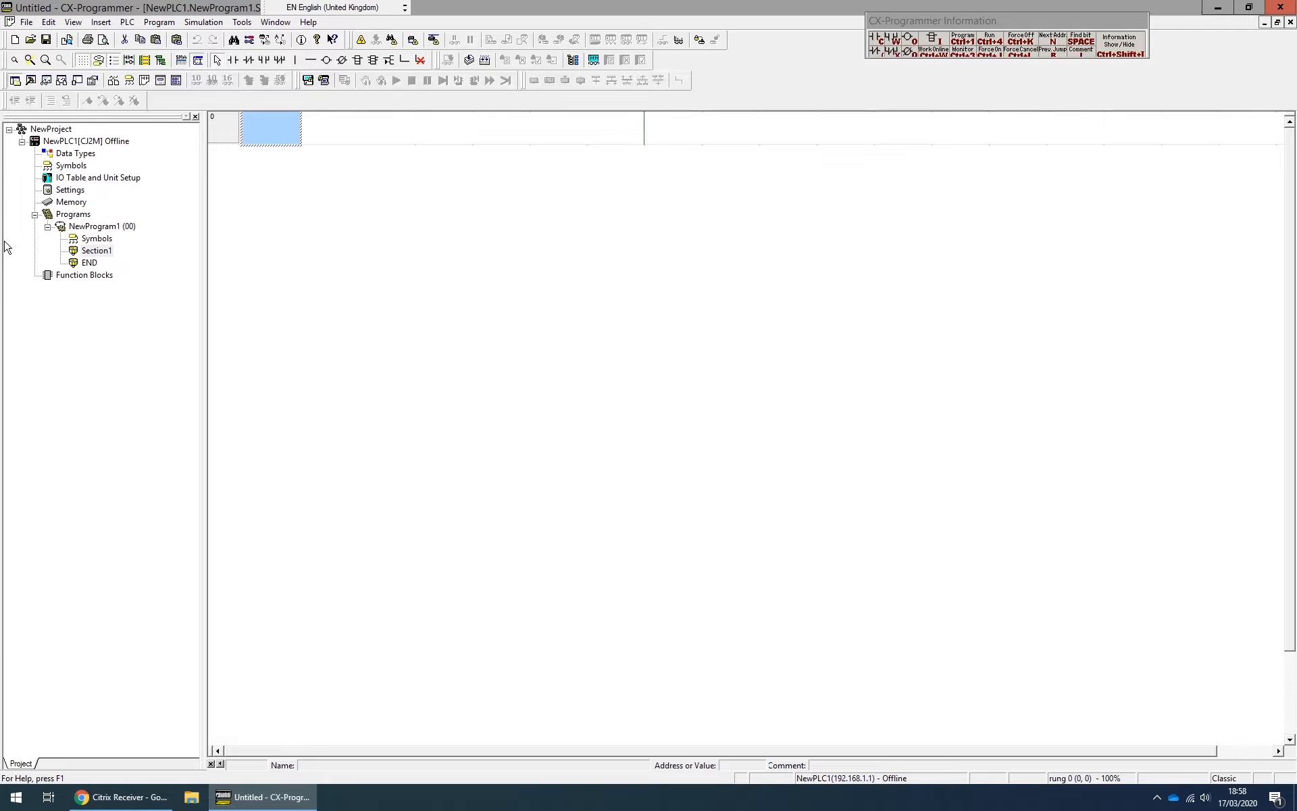
- Look through the Symbols table, Section1 and the END section of NewProgram1
{"action": "double_click", "coordinate": [90, 240]}
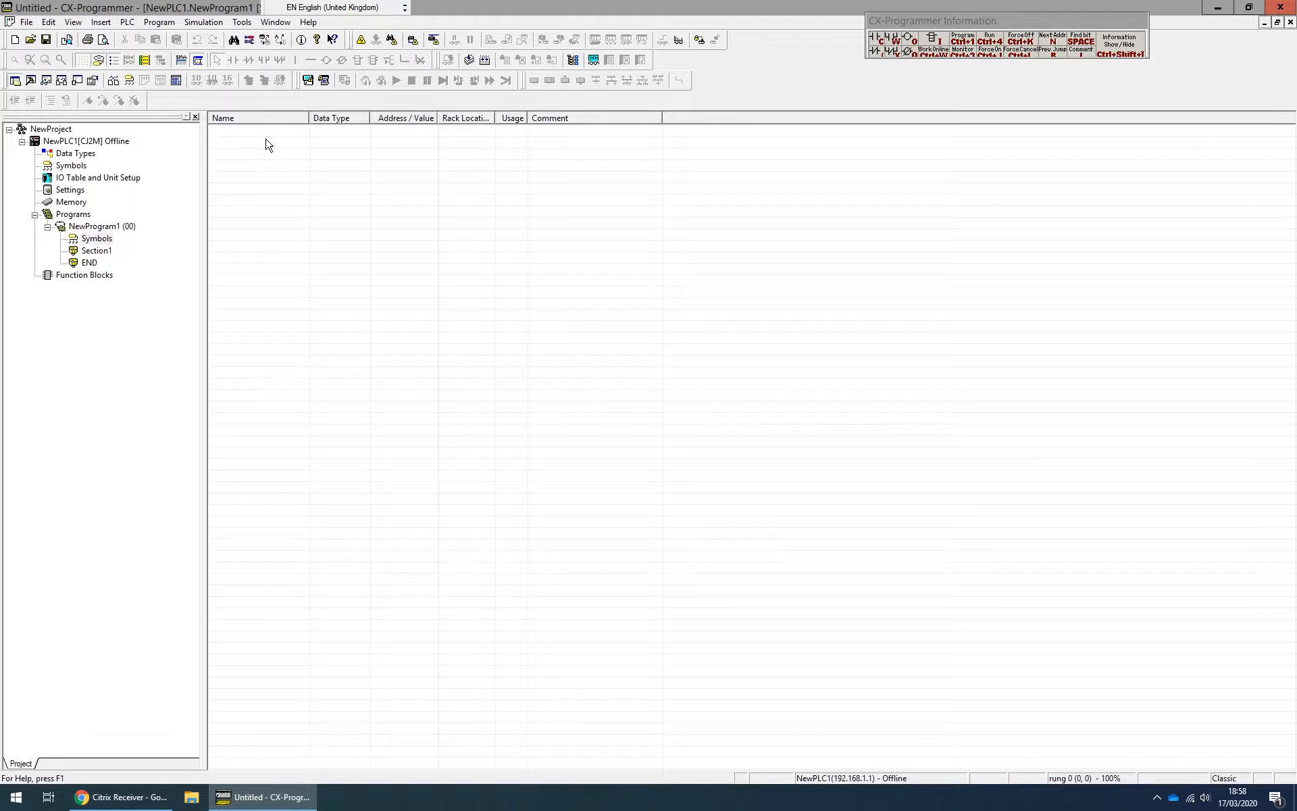
{"action": "double_click", "coordinate": [96, 251]}
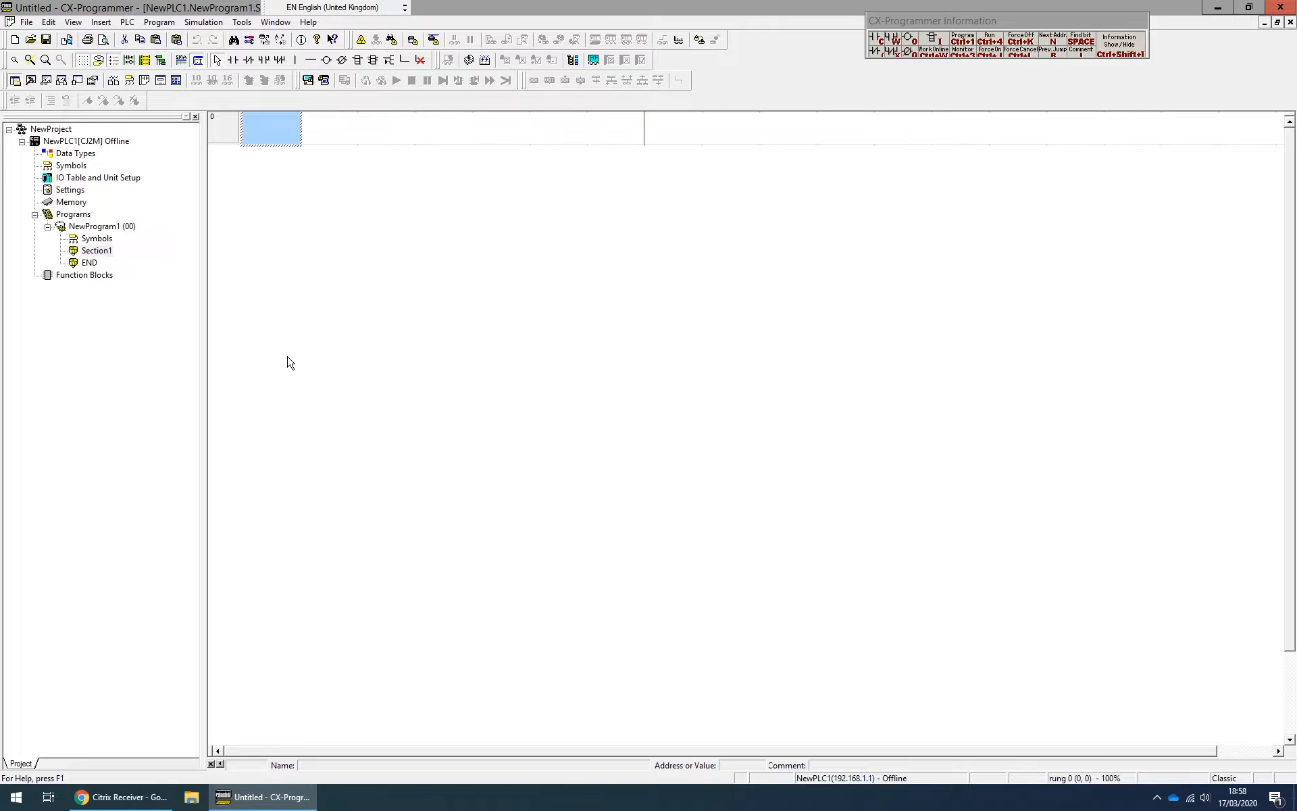
{"action": "left_click", "coordinate": [91, 263]}
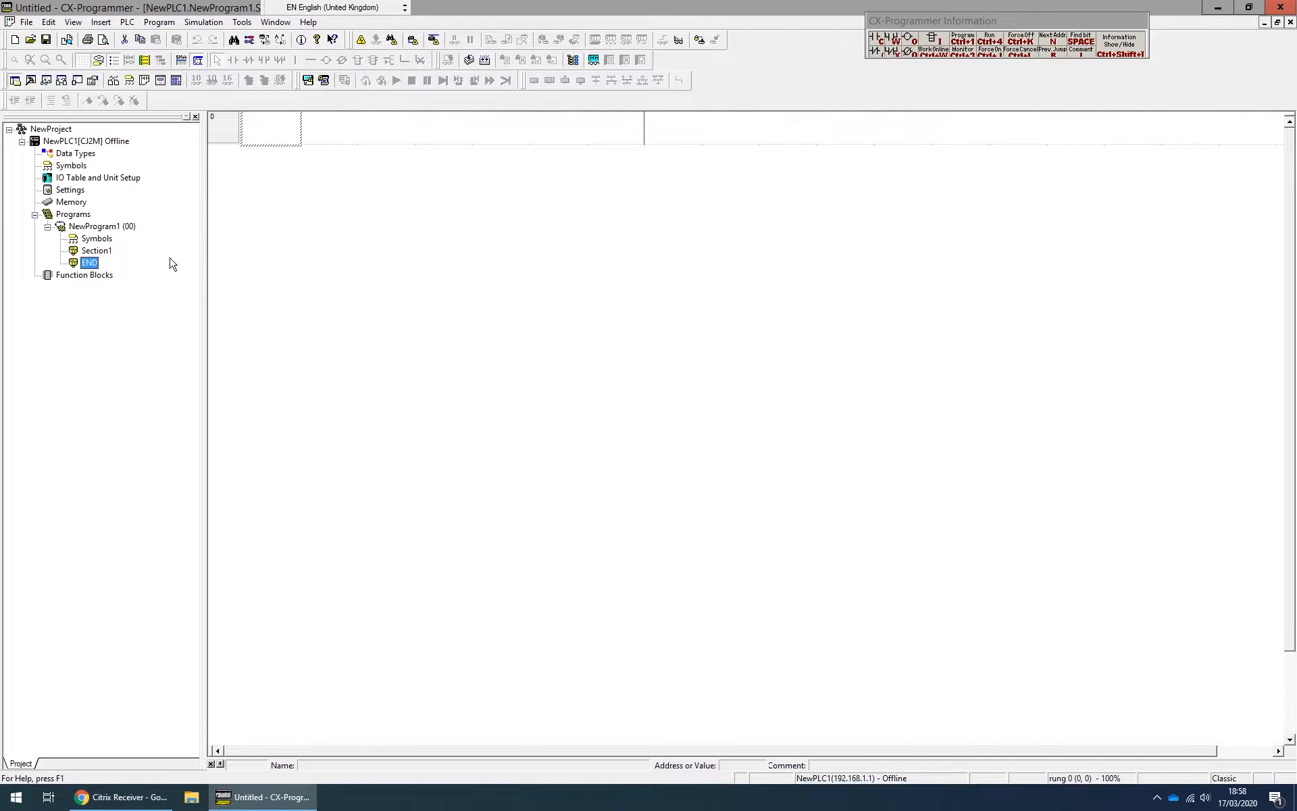
{"action": "double_click", "coordinate": [91, 263]}
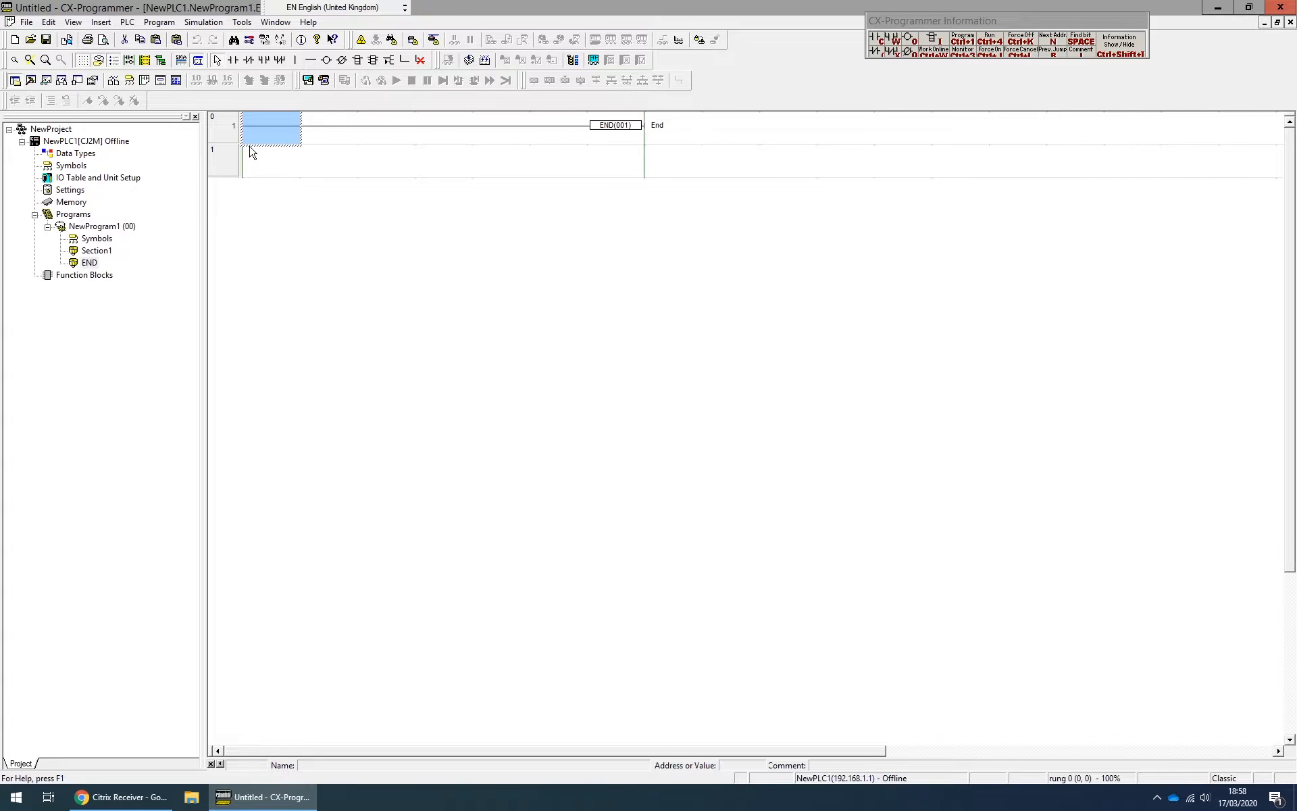
- Open Section1 and place a normally open contact W0.01 at the start of rung 0, with an empty comment
{"action": "double_click", "coordinate": [92, 252]}
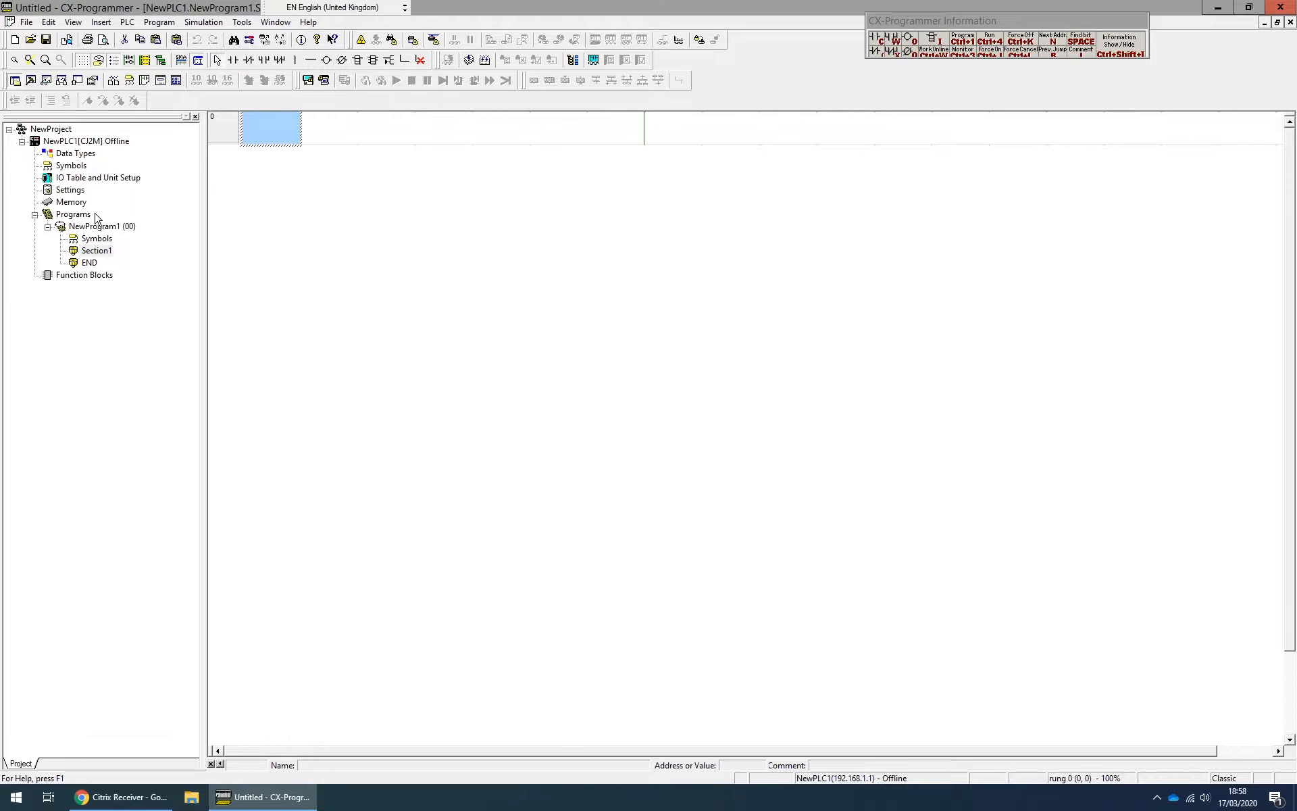
{"action": "left_click", "coordinate": [233, 59]}
{"action": "left_click", "coordinate": [267, 130]}
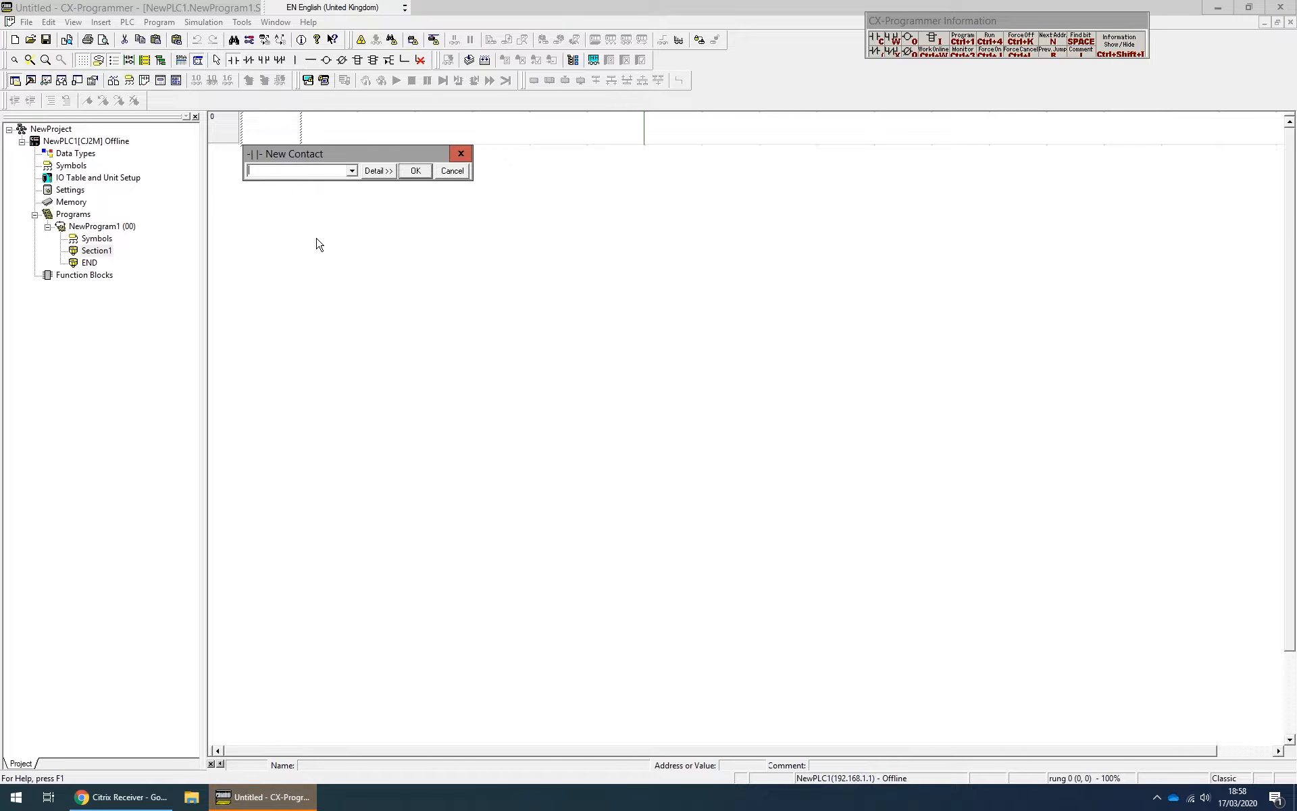
{"action": "type", "text": "w1"}
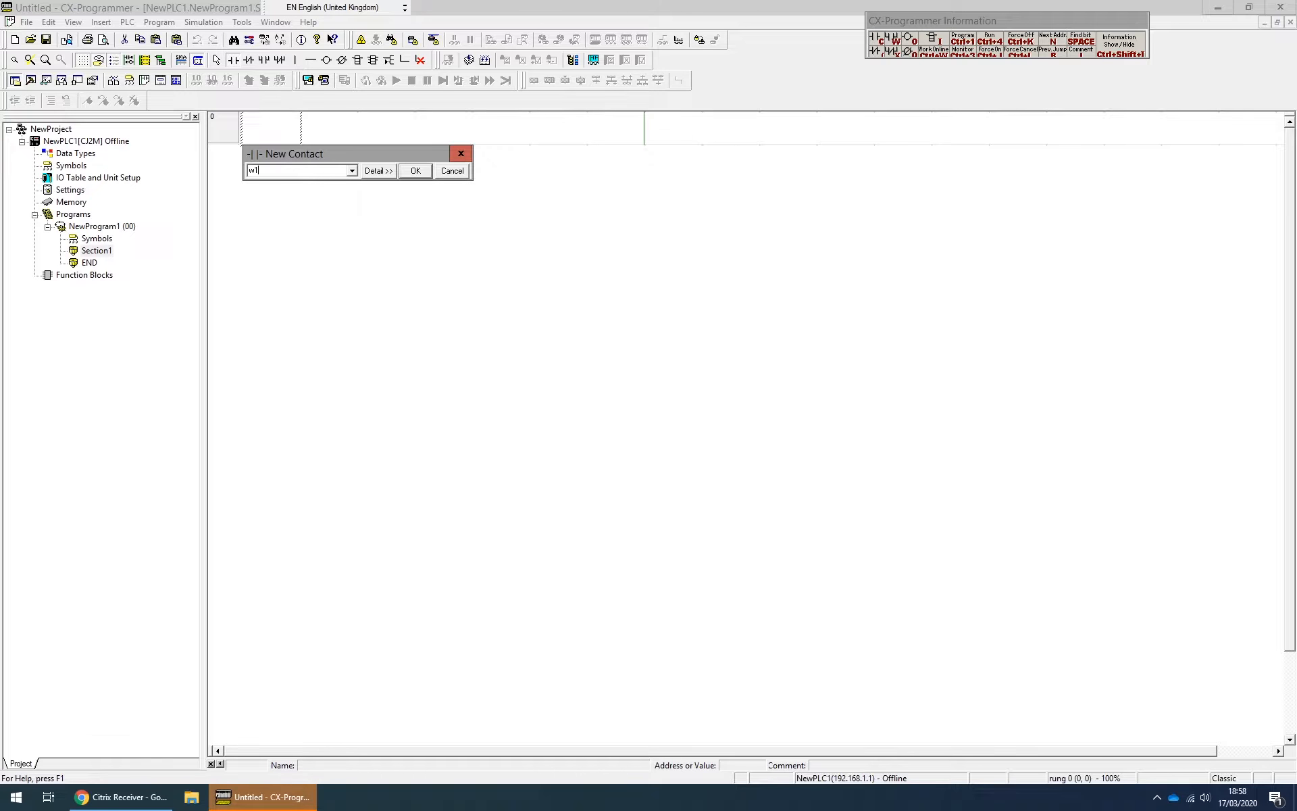
{"action": "left_click", "coordinate": [409, 172]}
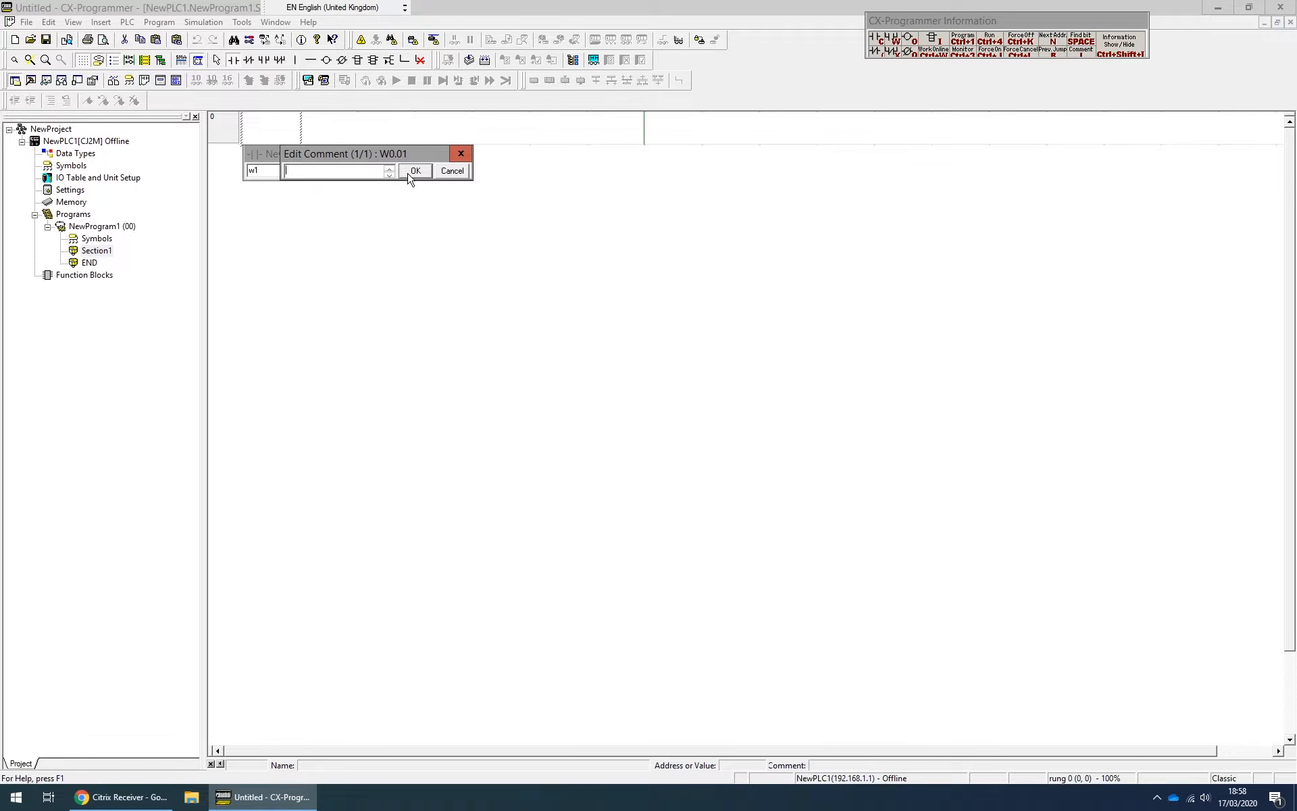
{"action": "left_click", "coordinate": [410, 173]}
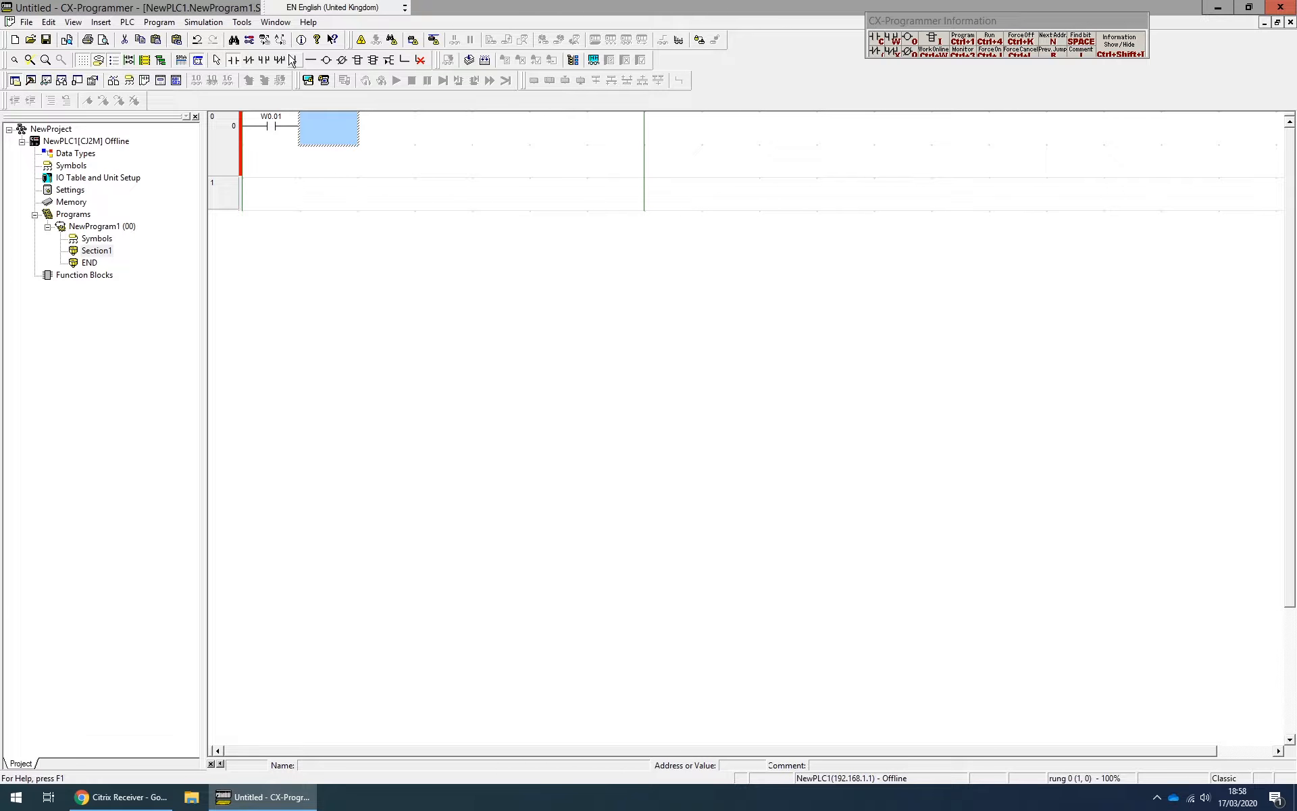
- Add an output coil with address 1.01 to rung 0 after the contact, with an empty comment
{"action": "left_click", "coordinate": [327, 61]}
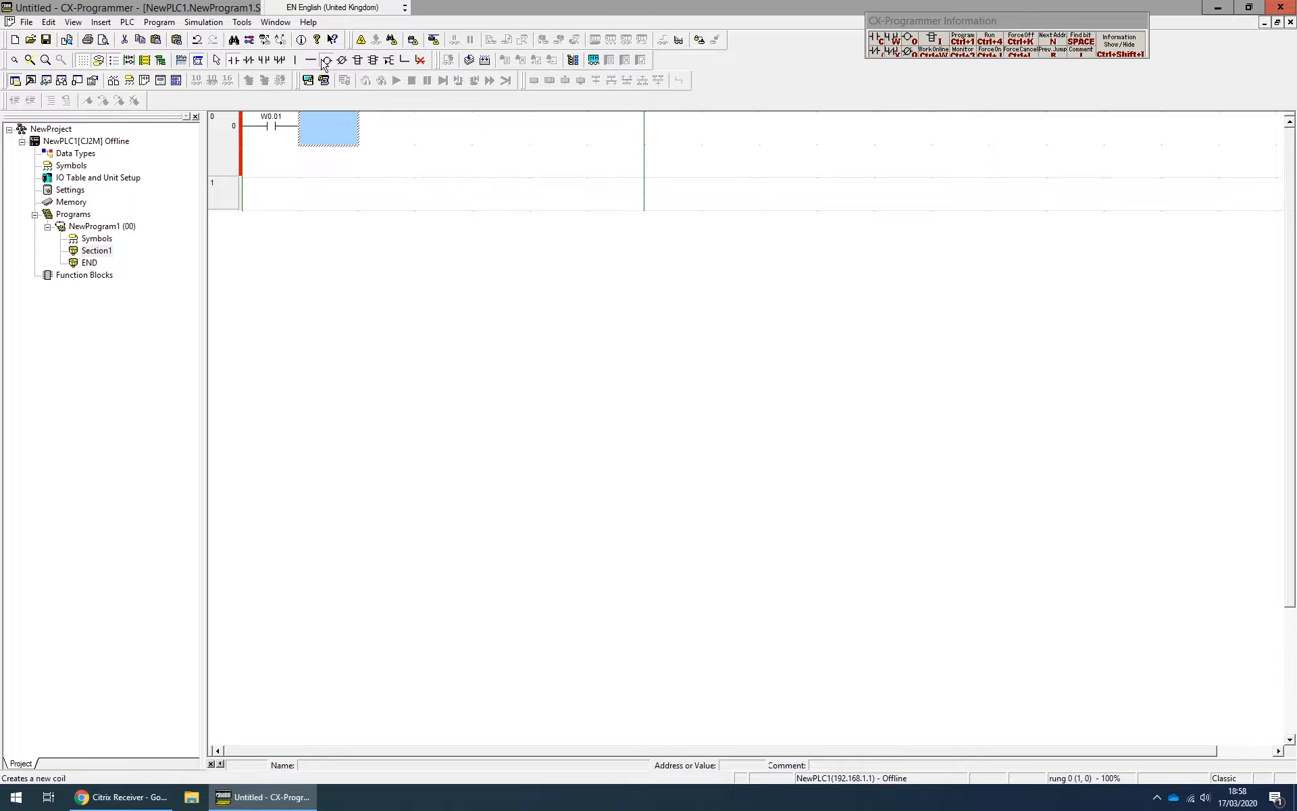
{"action": "left_click", "coordinate": [317, 123]}
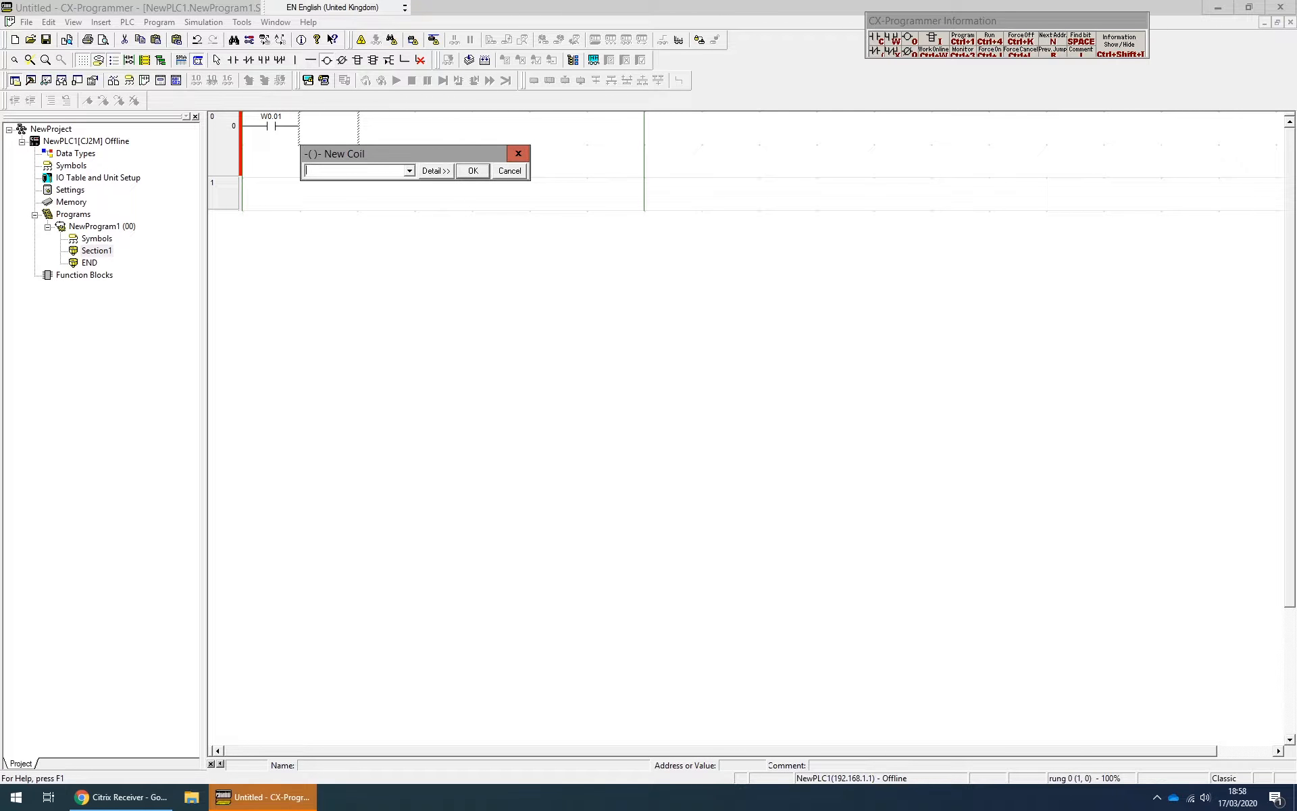
{"action": "type", "text": "1.01"}
{"action": "left_click", "coordinate": [473, 171]}
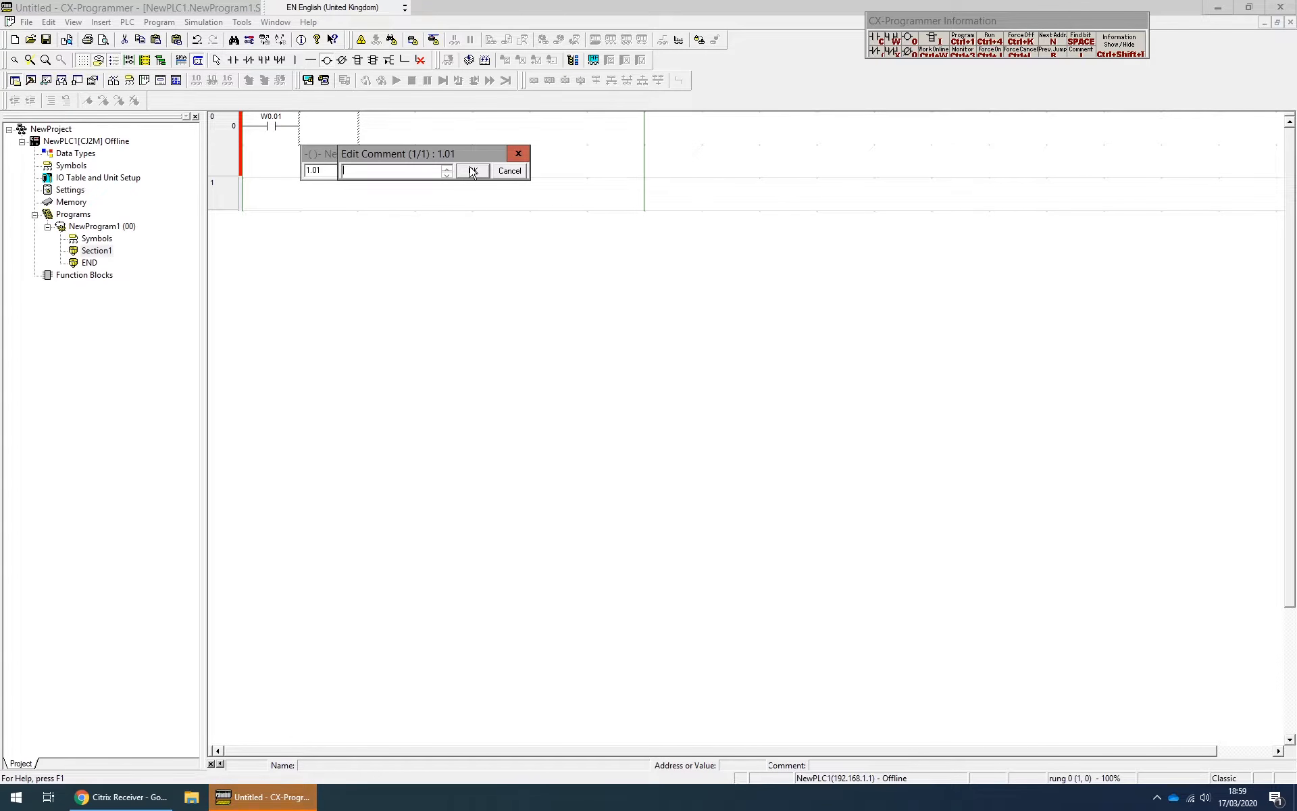
{"action": "left_click", "coordinate": [471, 170]}
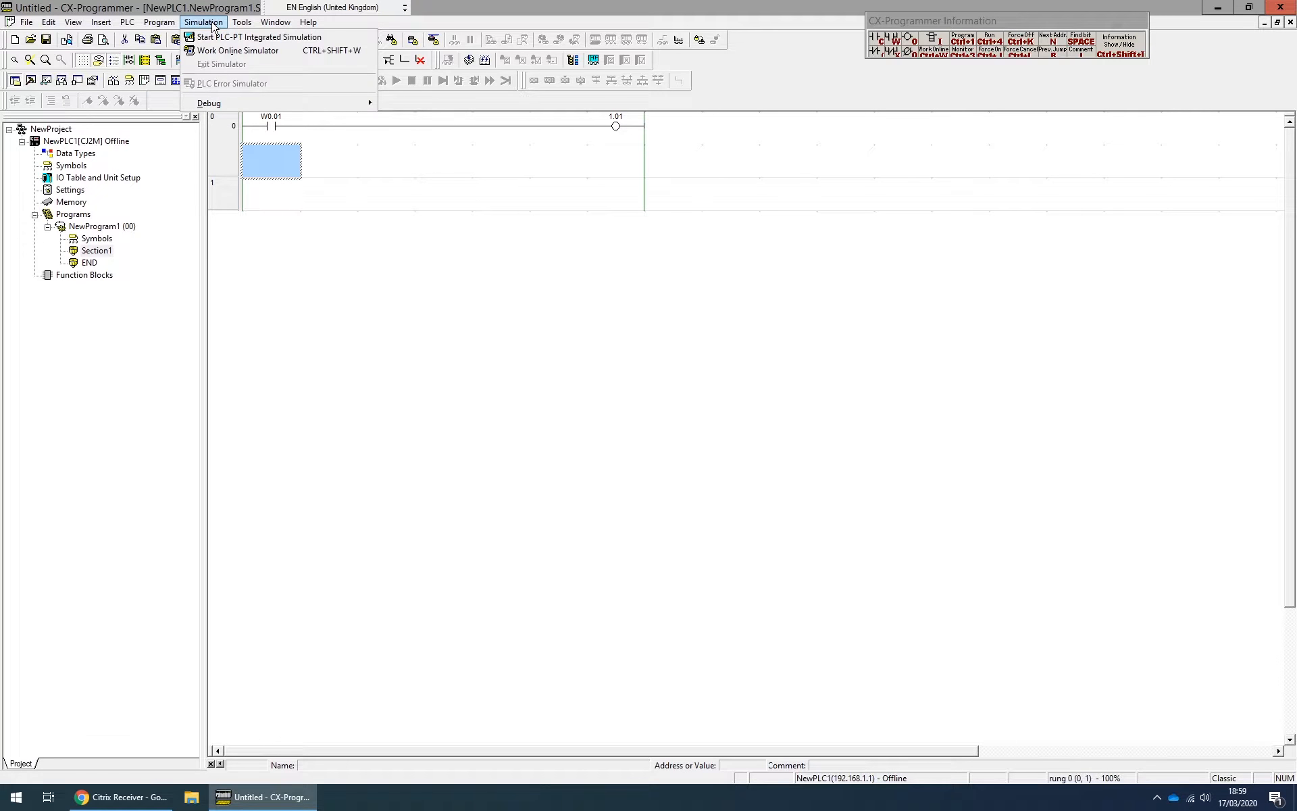
- Run the program in the online simulator
{"action": "left_click", "coordinate": [251, 54]}
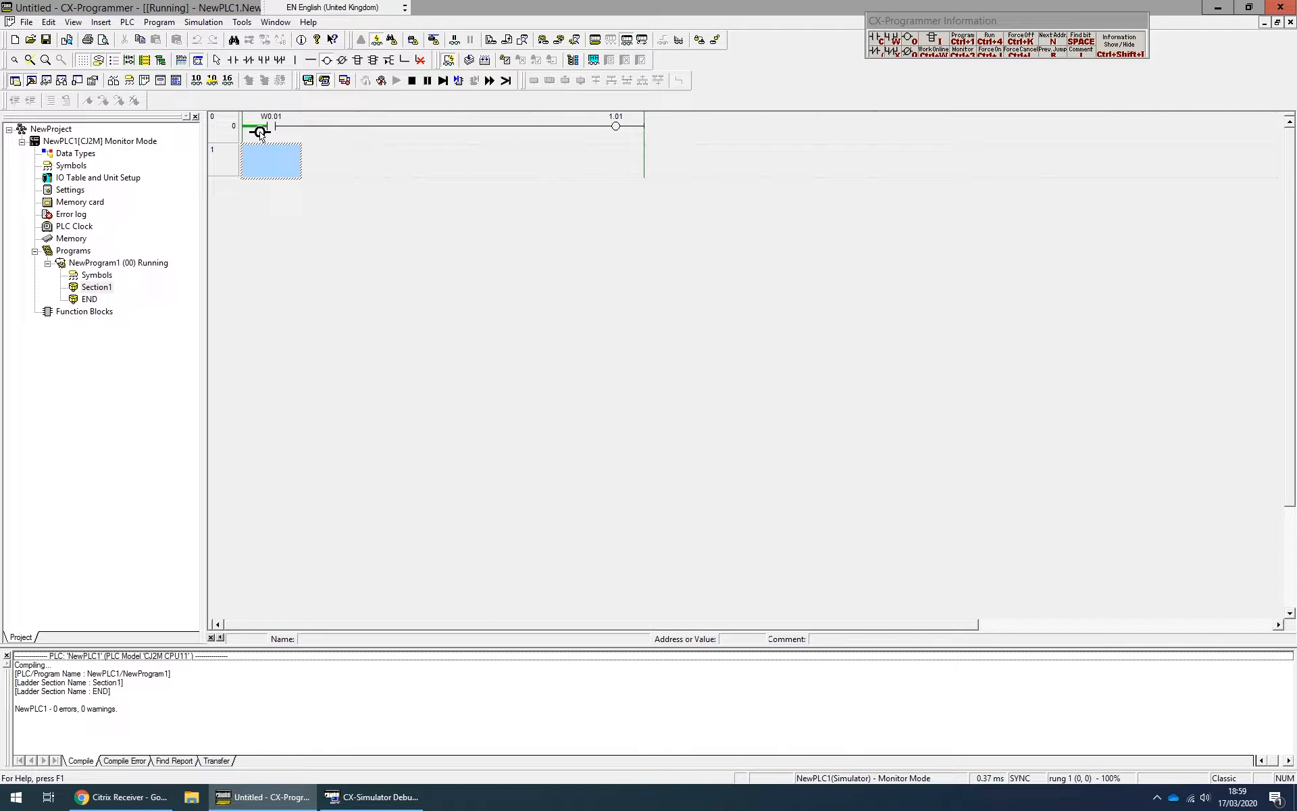
- Close the compile output, switch to the Citrix StoreFront apps page and launch CX-Designer through Citrix Receiver Launcher
{"action": "key", "text": "Escape"}
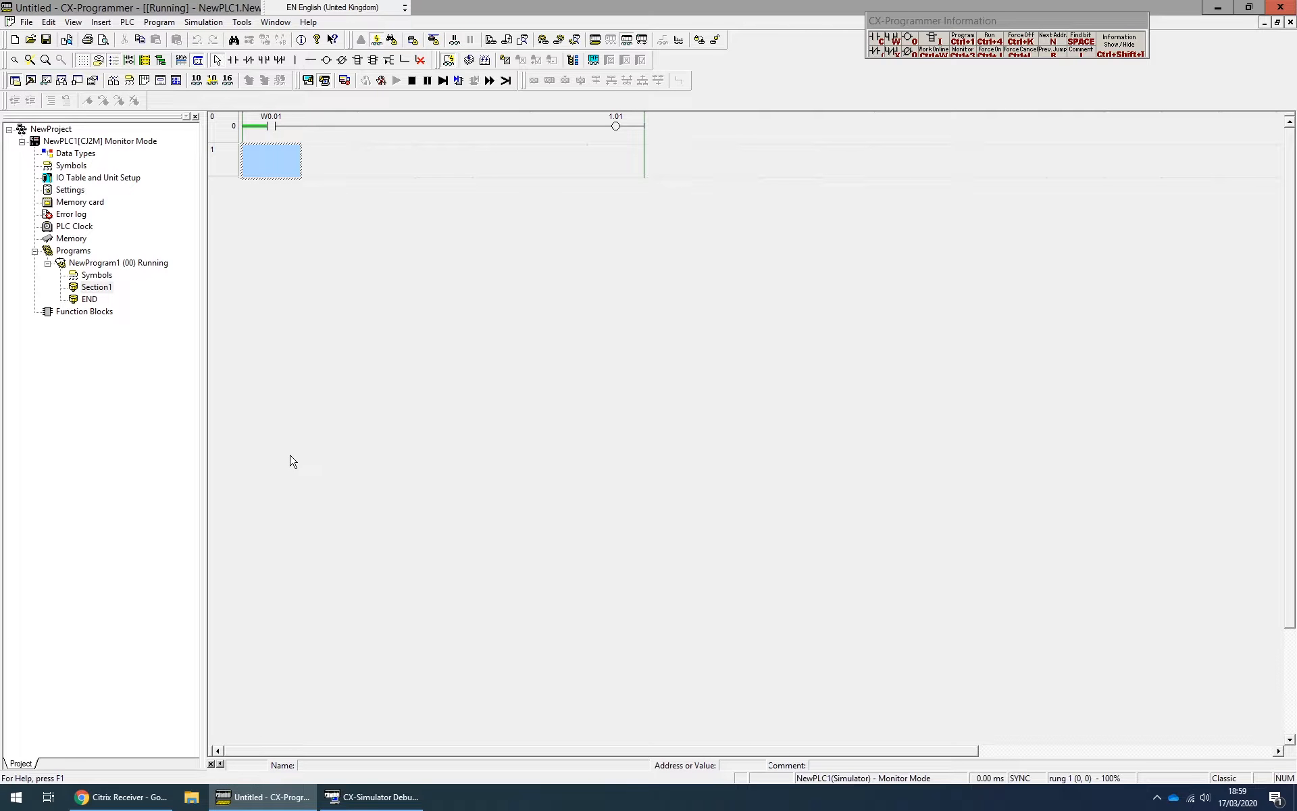
{"action": "left_click", "coordinate": [149, 804]}
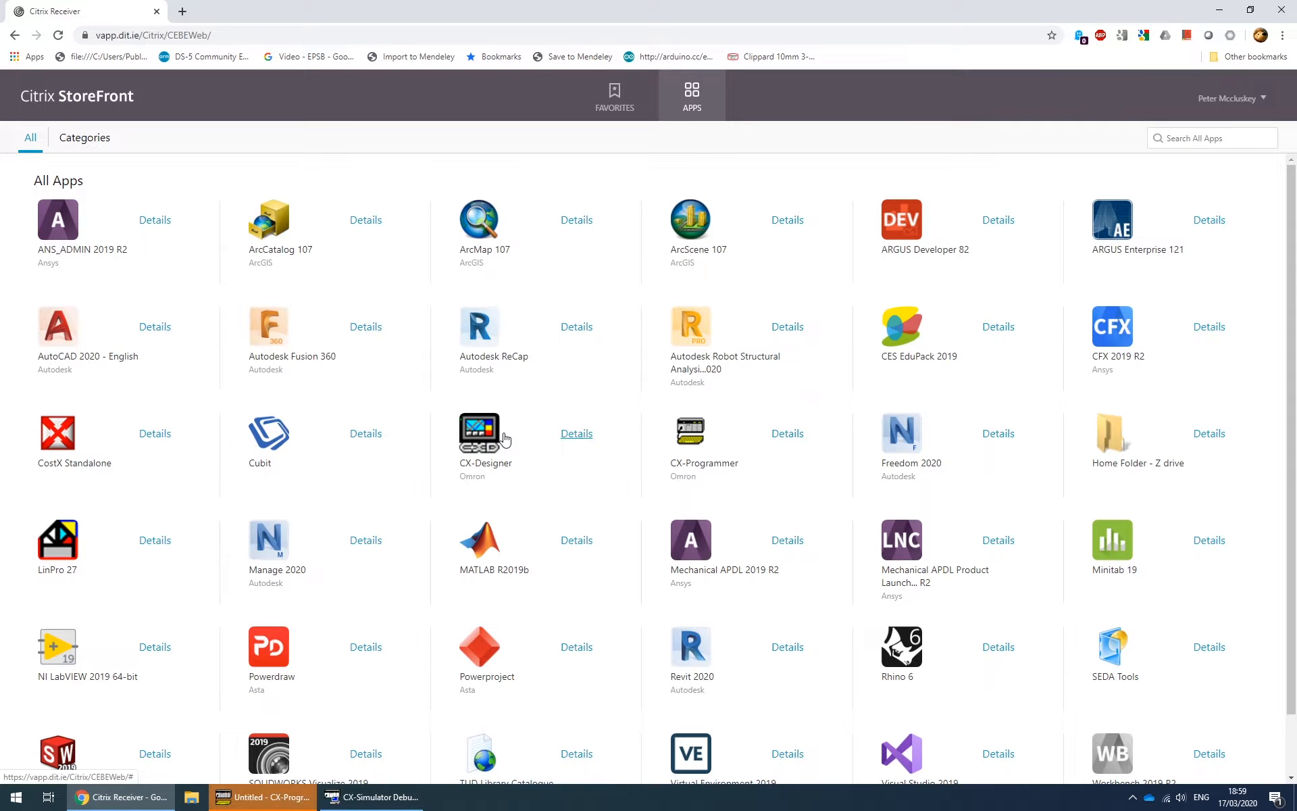
{"action": "left_click", "coordinate": [560, 439]}
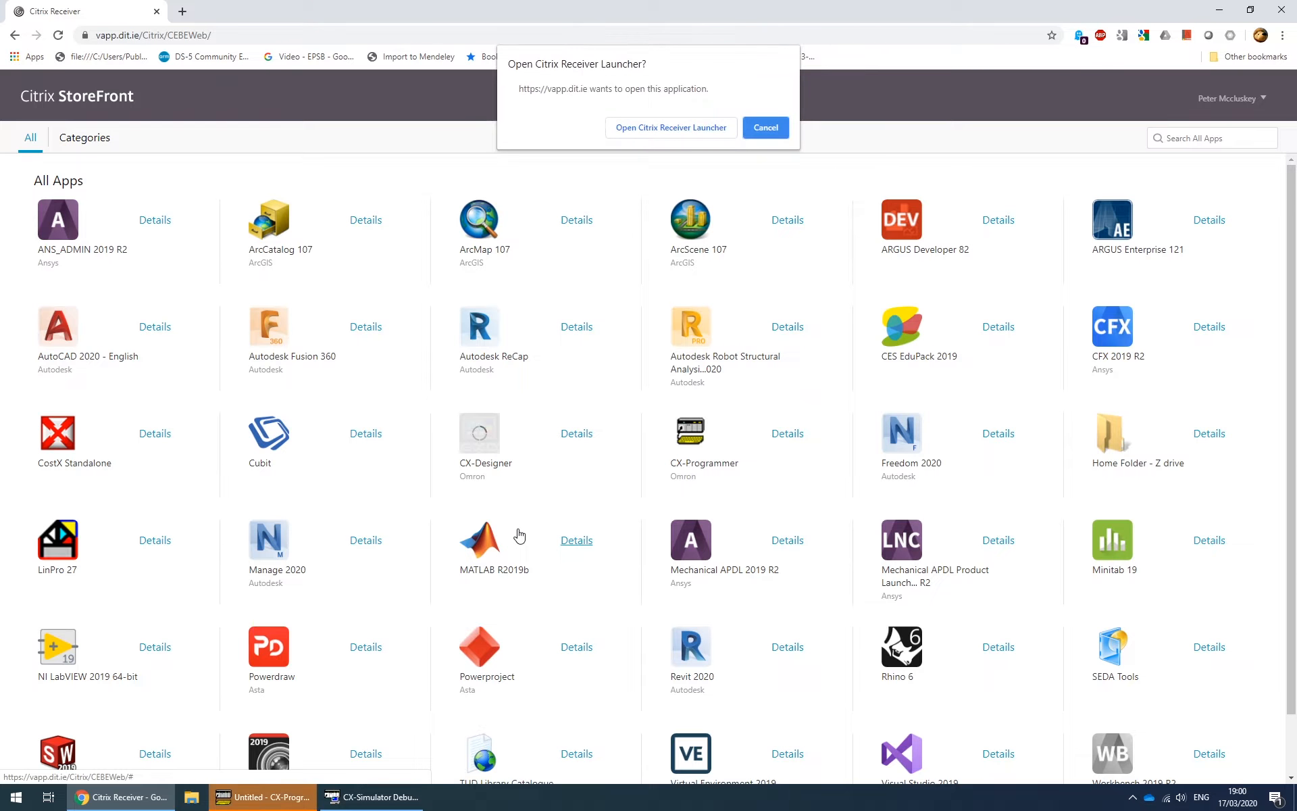
{"action": "left_click", "coordinate": [692, 127]}
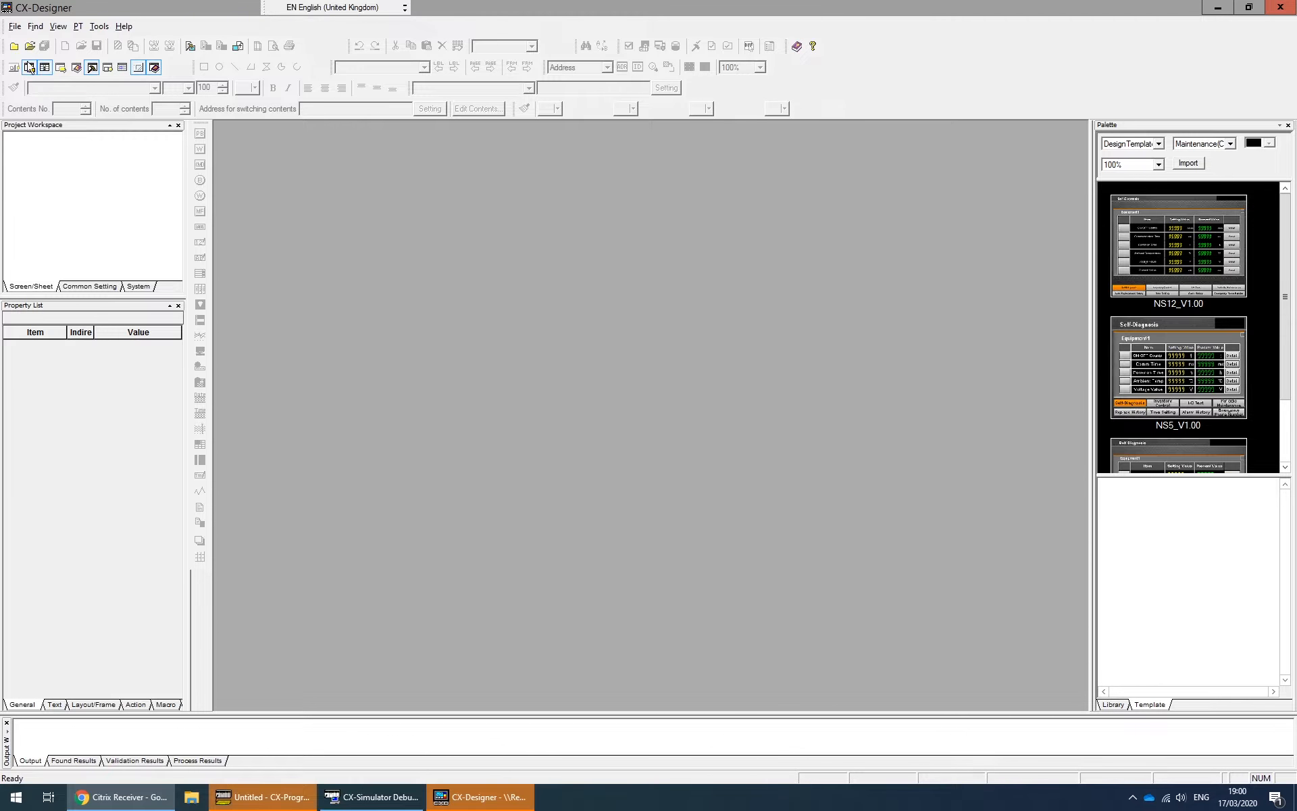
- Start a new CX-Designer project and choose NS5-TQ1[]-V2 as the HMI model
{"action": "left_click", "coordinate": [14, 27]}
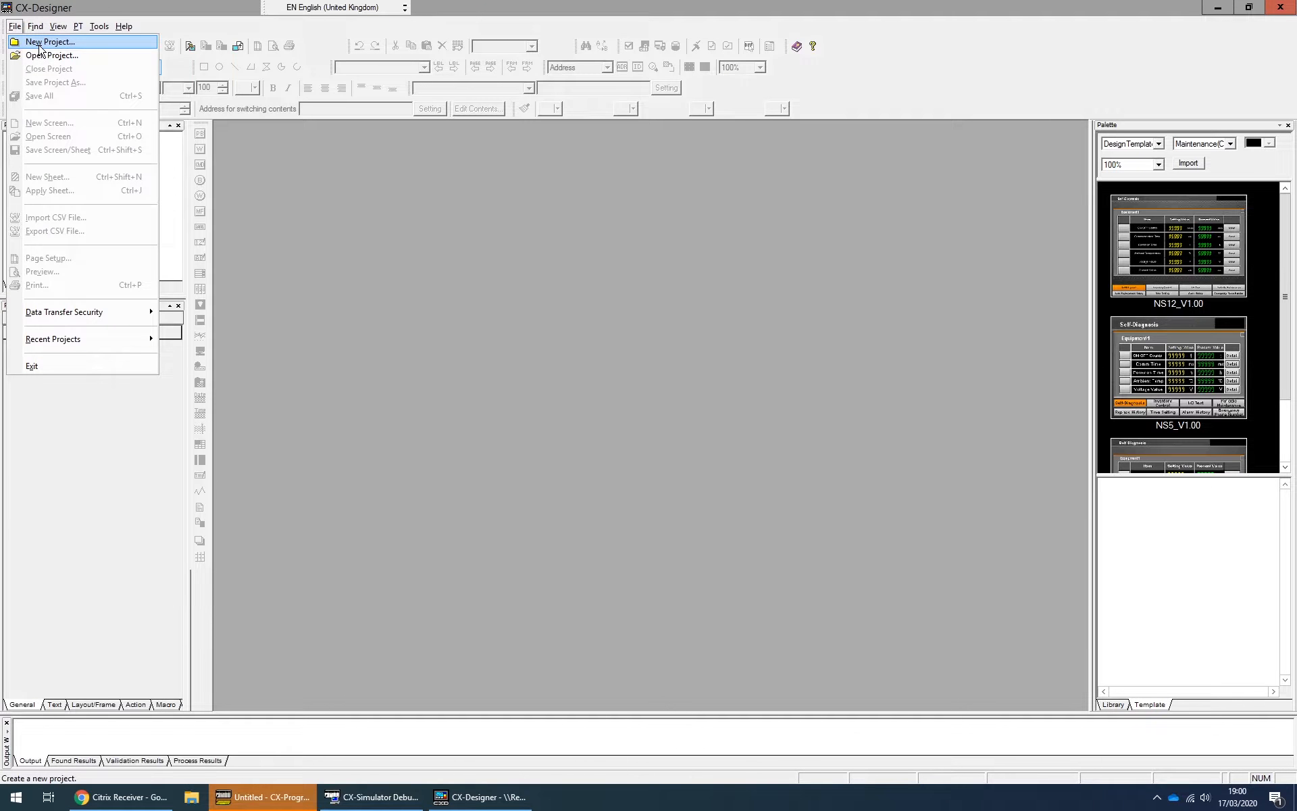
{"action": "left_click", "coordinate": [39, 43]}
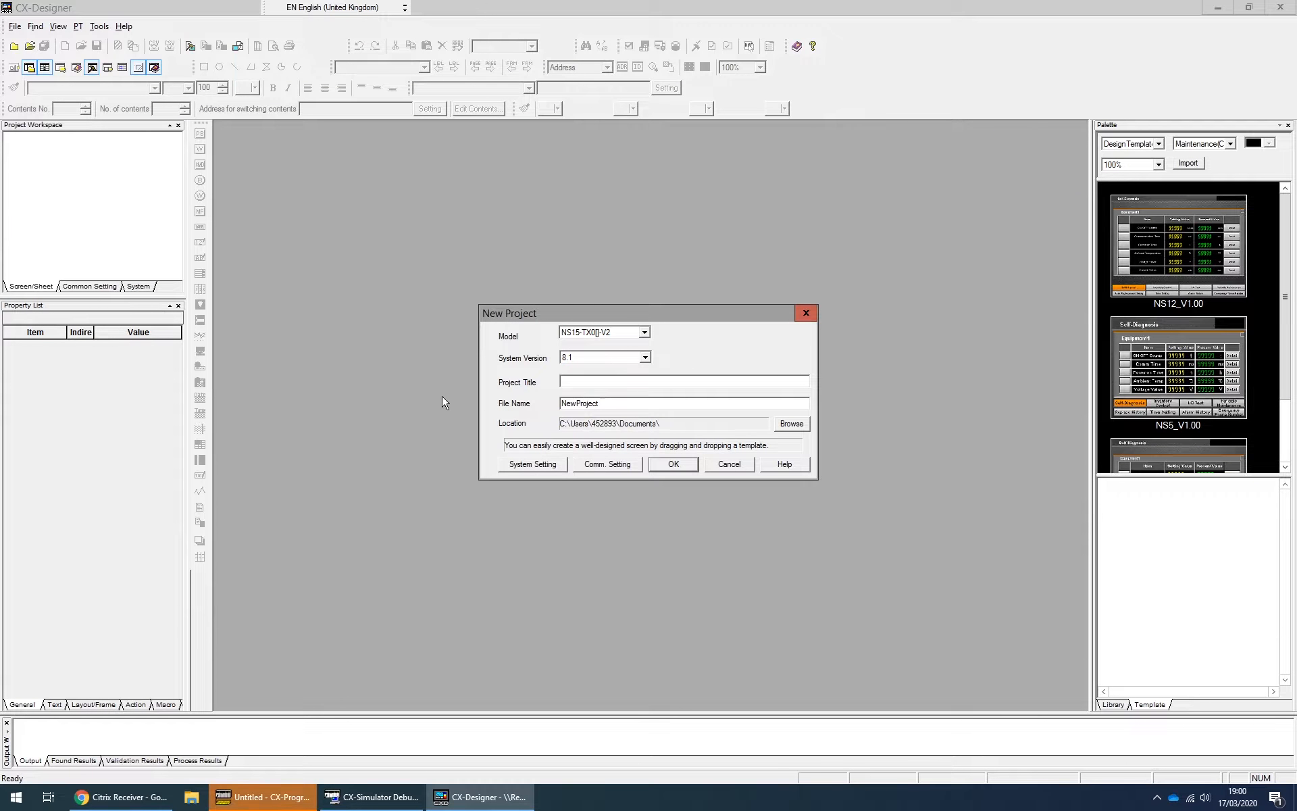
{"action": "left_click", "coordinate": [625, 336]}
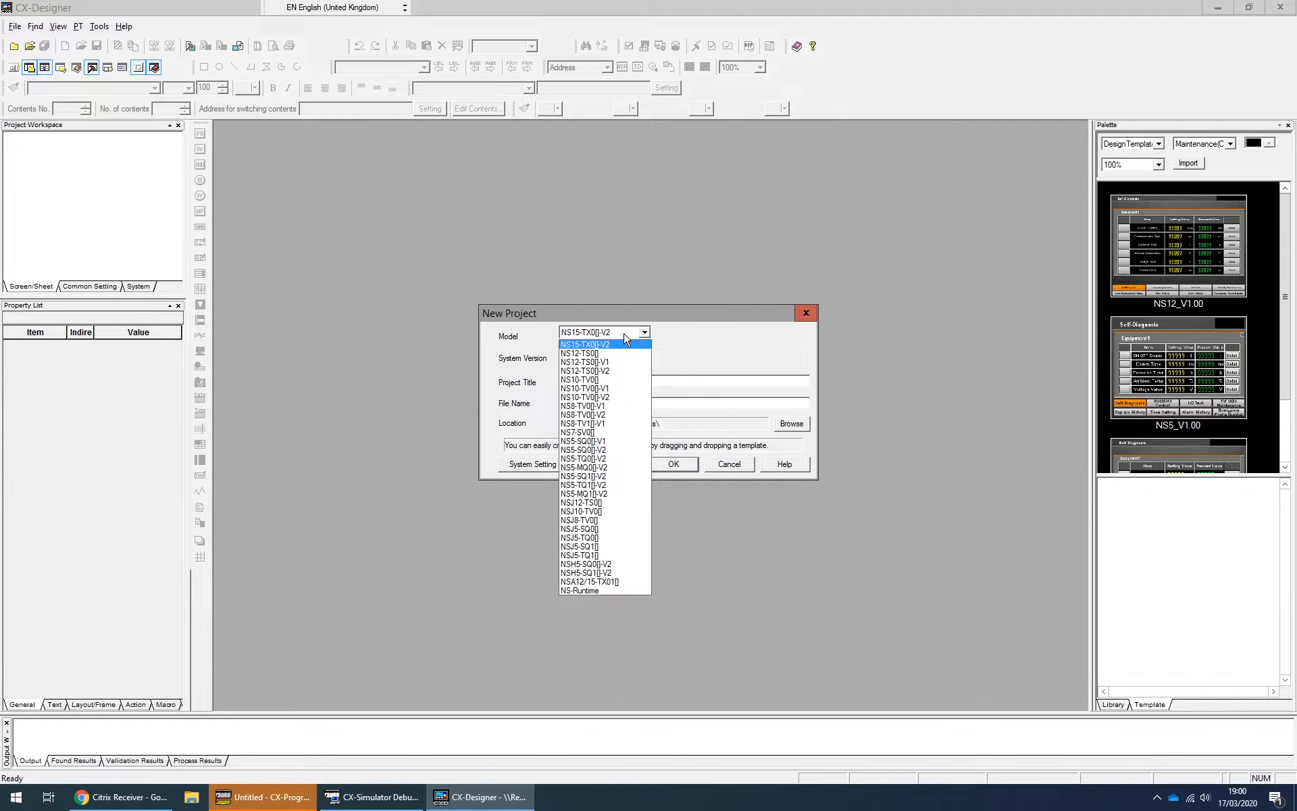
{"action": "left_click", "coordinate": [598, 486]}
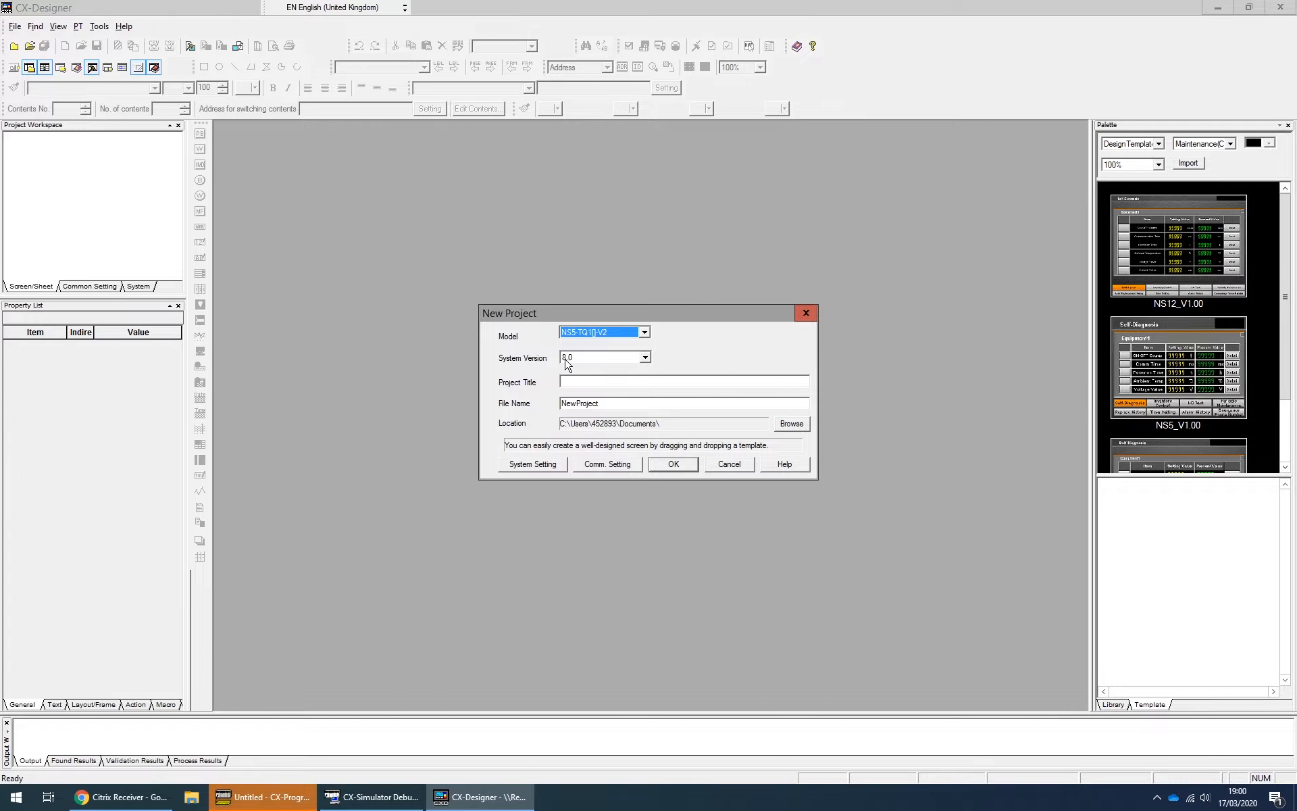
- Enter TestHMI as project title and file name, and create the project with screen 0 titled Screen Page0000
{"action": "left_click", "coordinate": [589, 380]}
{"action": "type", "text": "TestHMI"}
{"action": "key", "text": "Tab"}
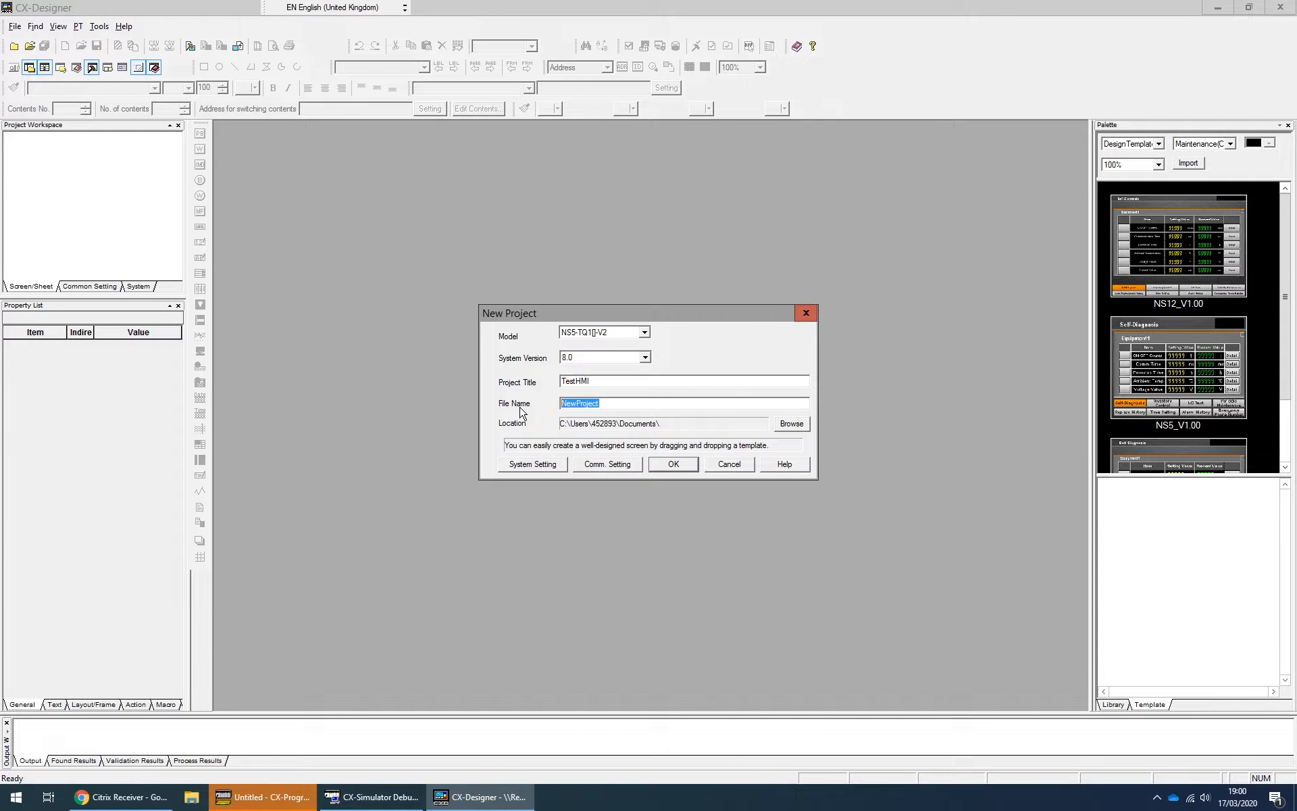
{"action": "type", "text": "TestHMI"}
{"action": "left_click", "coordinate": [682, 467]}
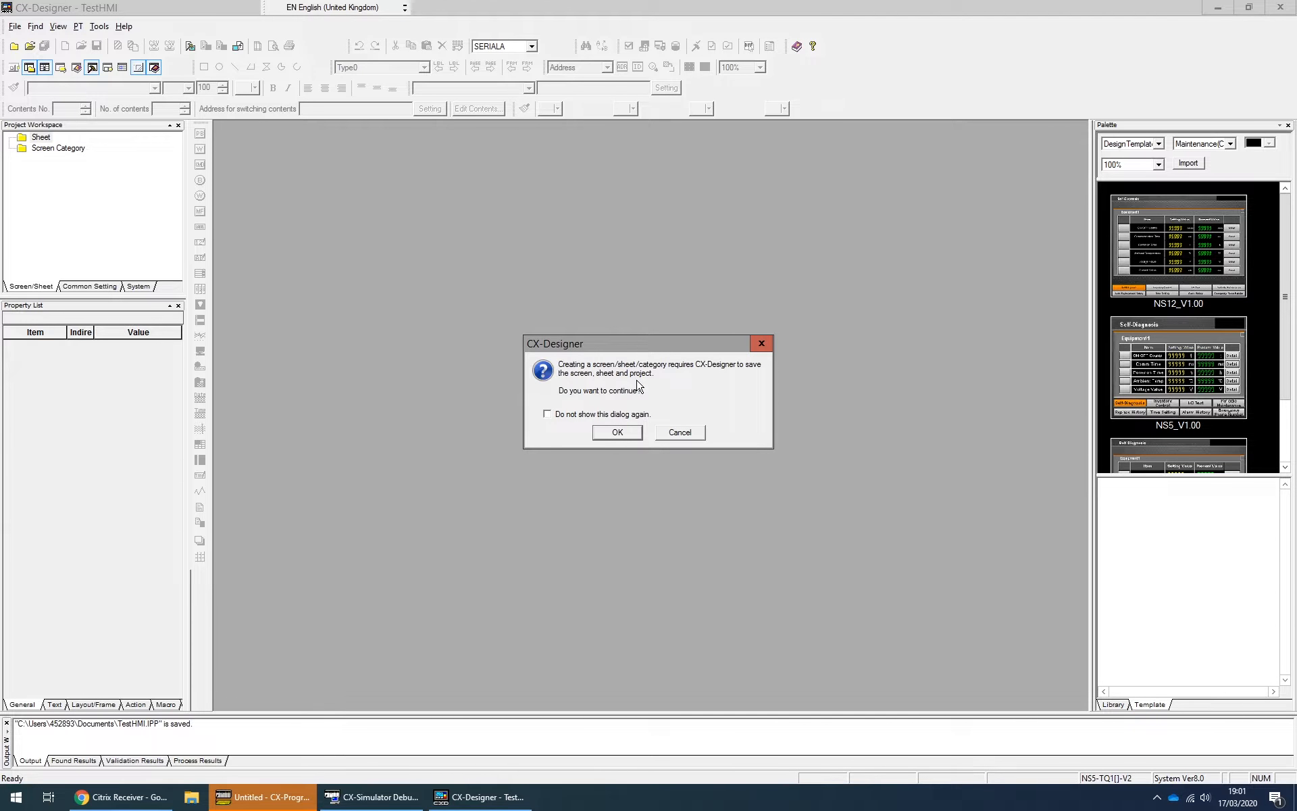
{"action": "left_click", "coordinate": [619, 433]}
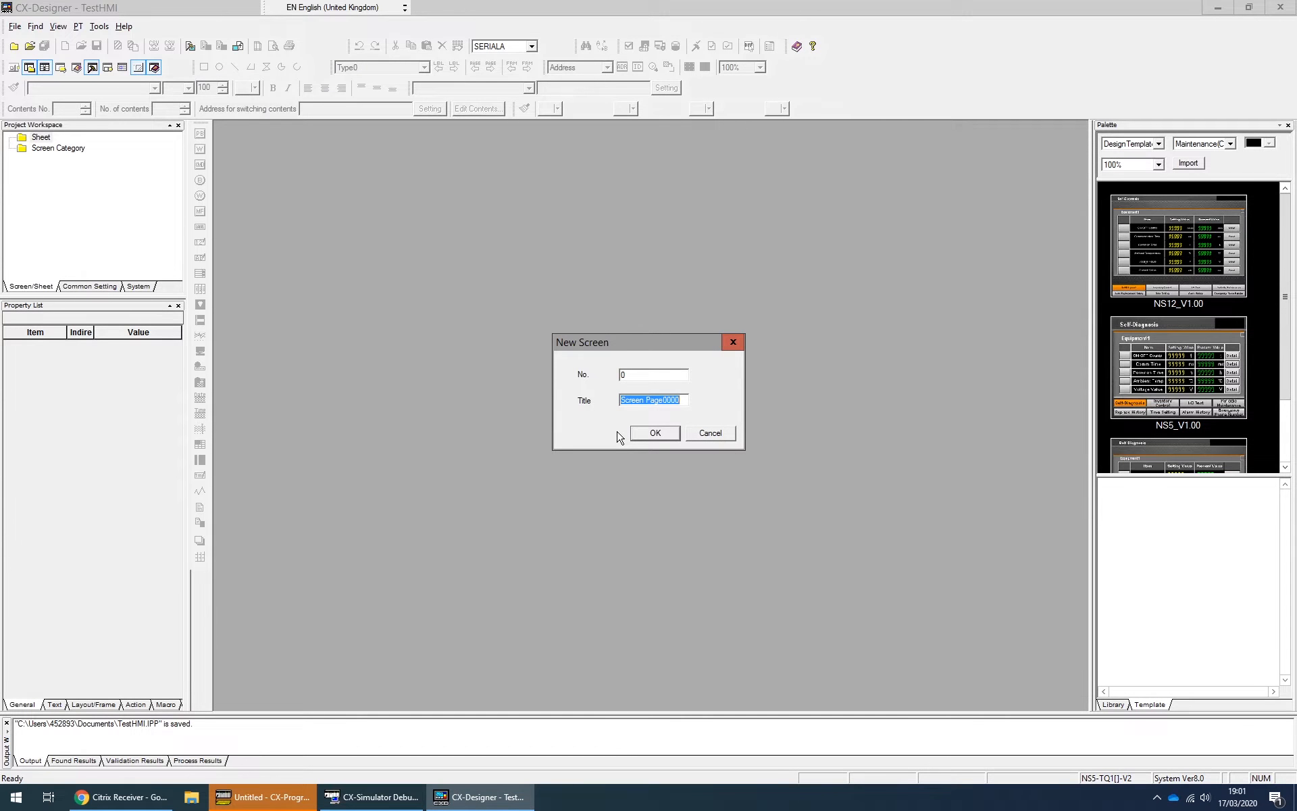
{"action": "left_click", "coordinate": [653, 434]}
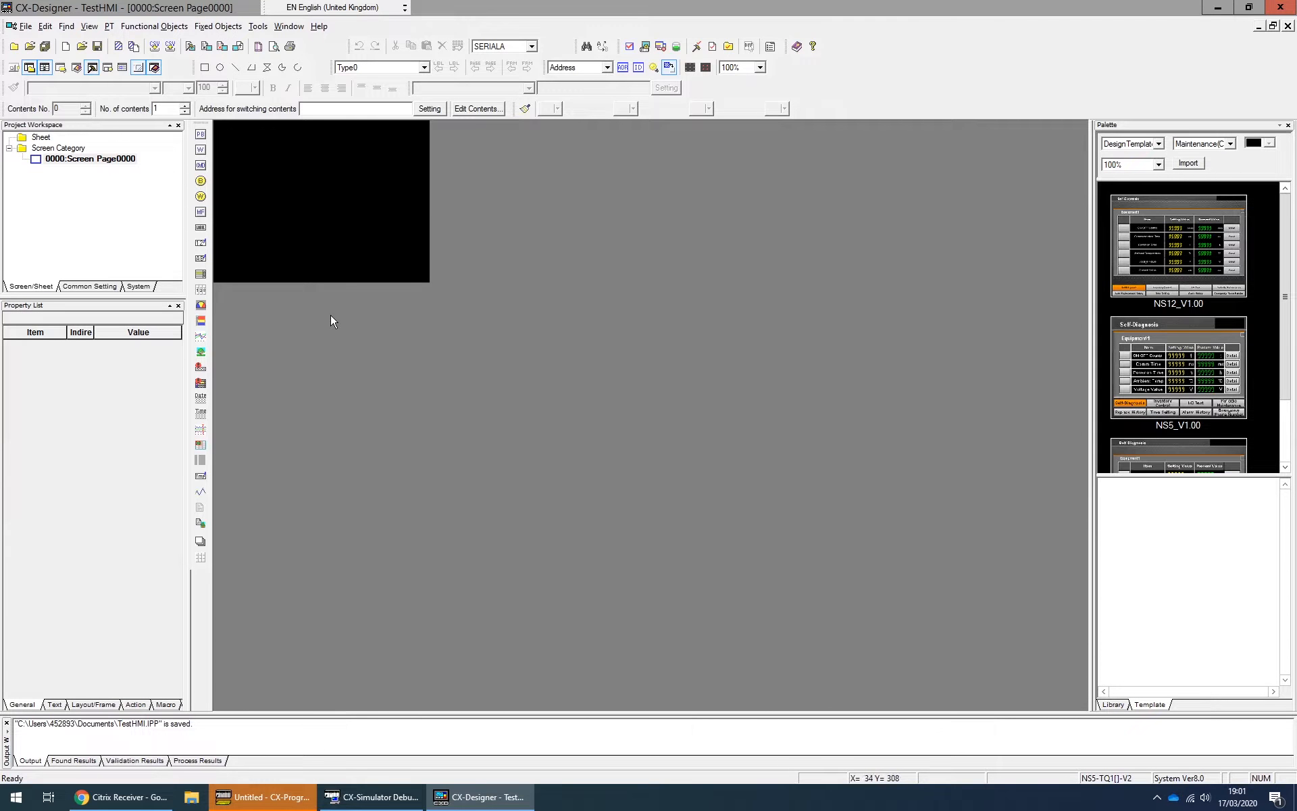
- Open the project's communication settings and delete the SERIALA host from Serial PortA
{"action": "left_click", "coordinate": [141, 287]}
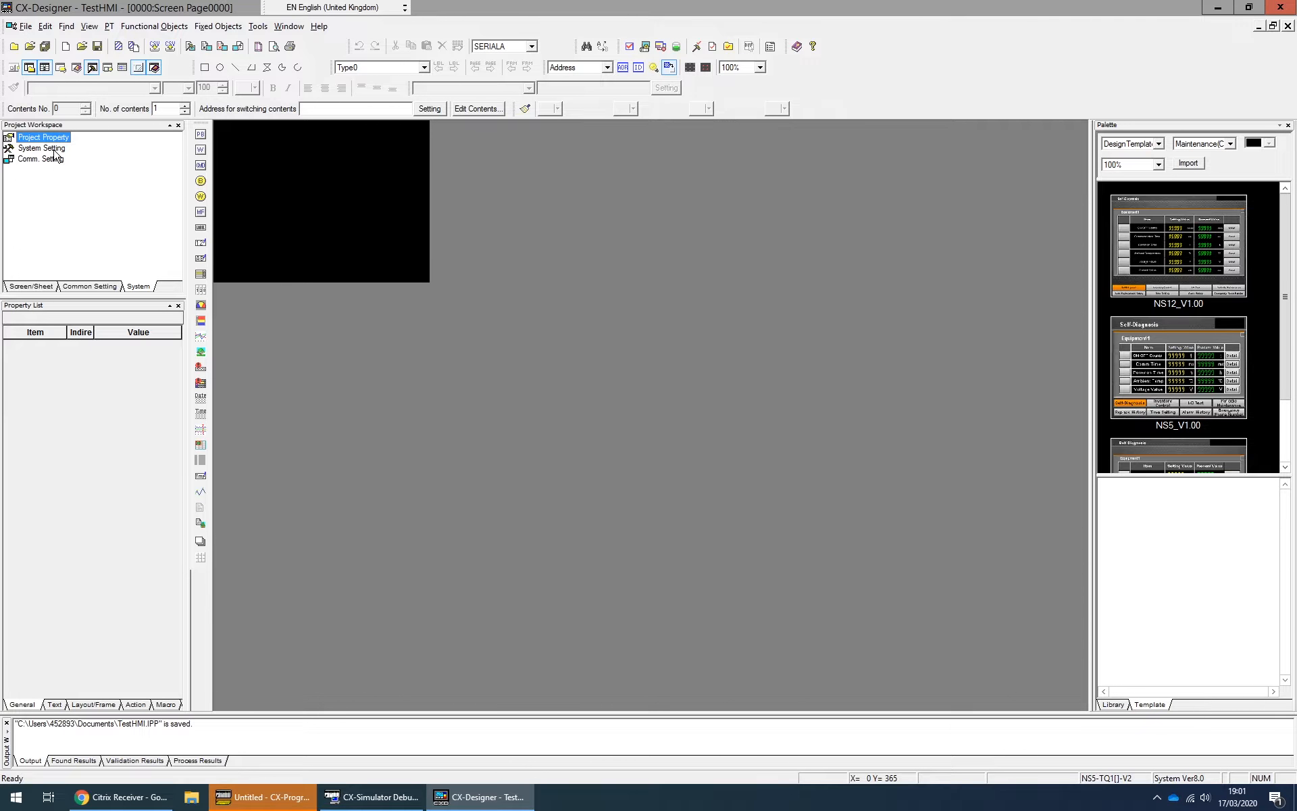
{"action": "left_click", "coordinate": [56, 160]}
{"action": "double_click", "coordinate": [56, 160]}
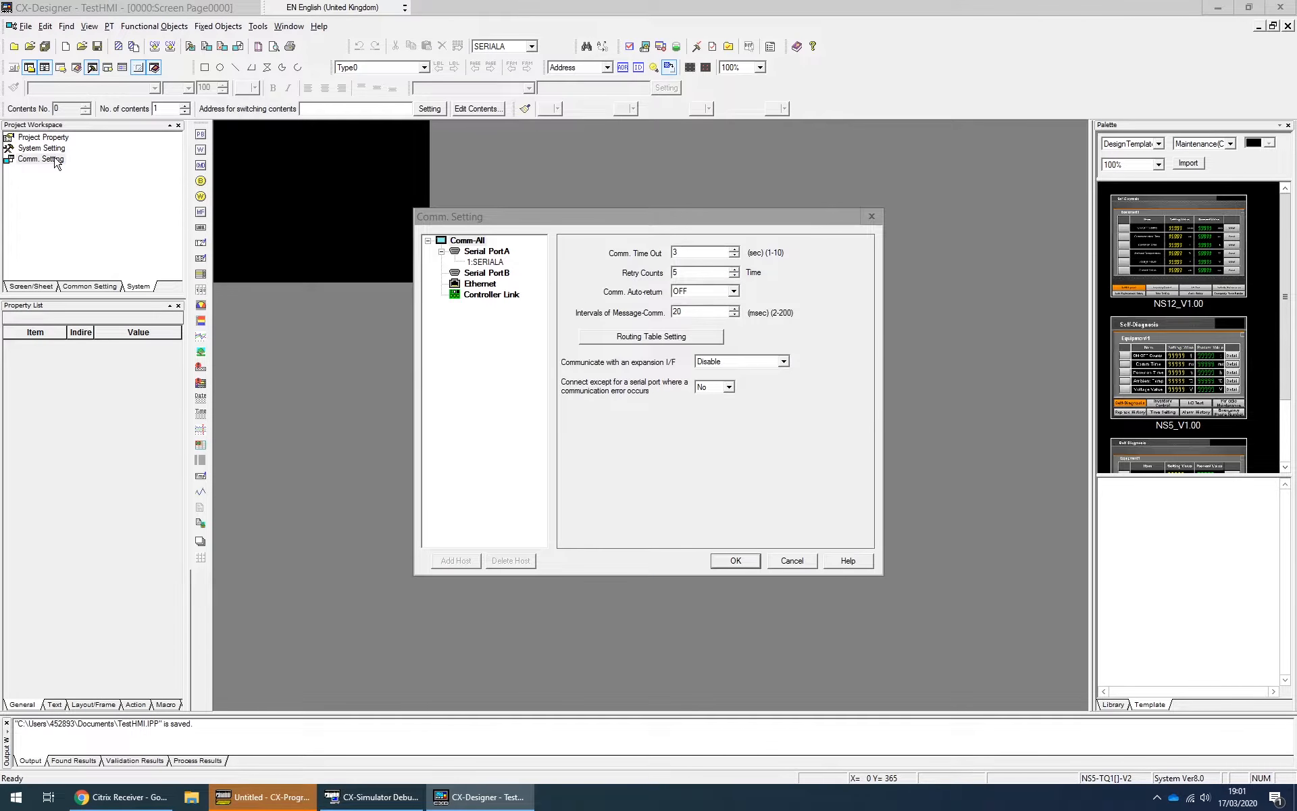
{"action": "left_click", "coordinate": [486, 262]}
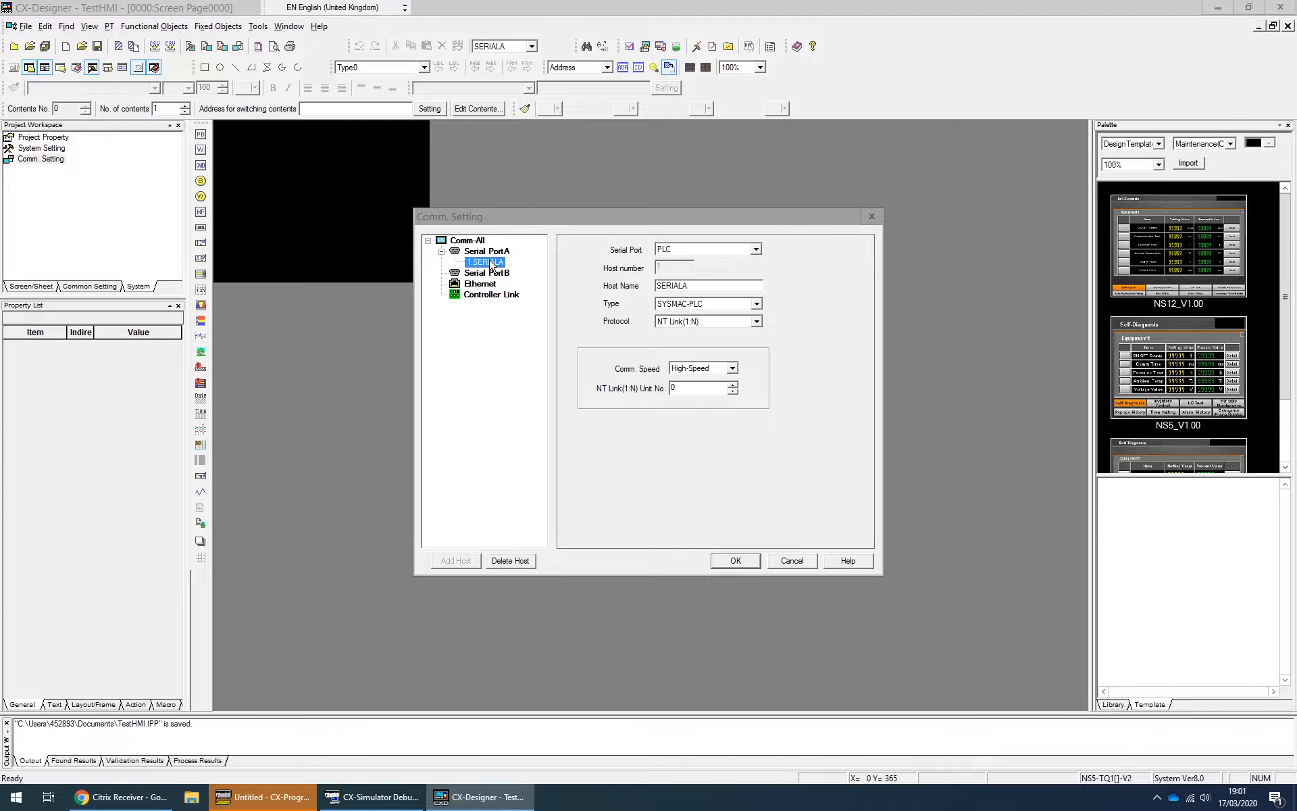
{"action": "left_click", "coordinate": [518, 562]}
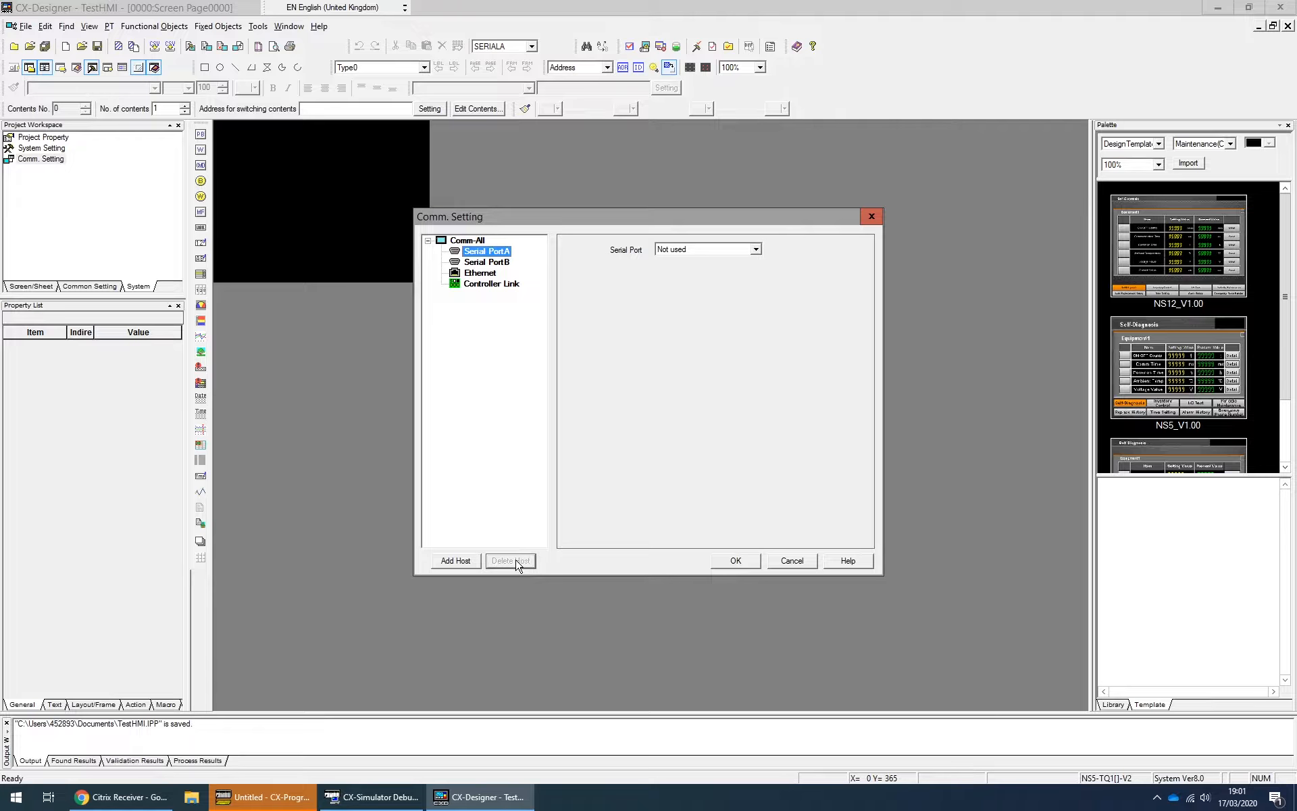
- Enable Ethernet for the HMI and set the third part of its IP address to 1
{"action": "left_click", "coordinate": [491, 275]}
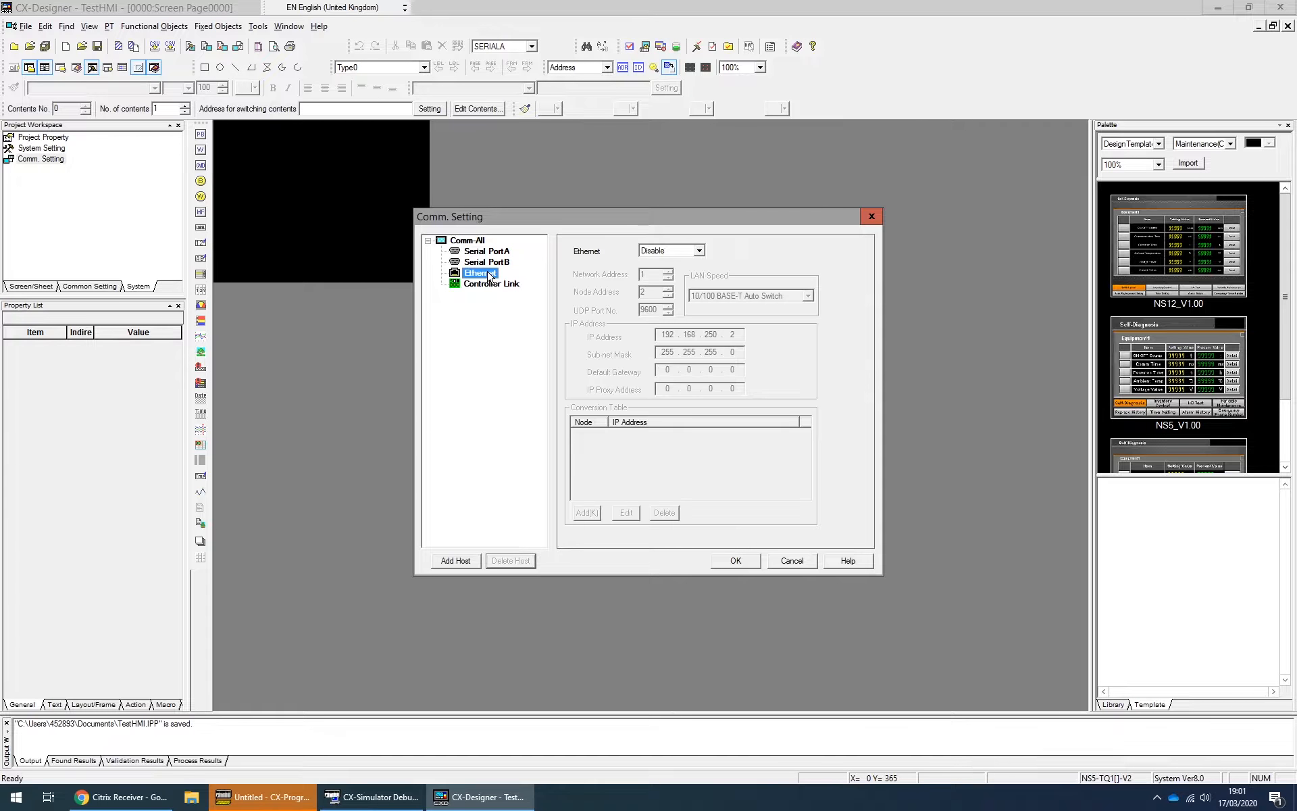
{"action": "left_click", "coordinate": [699, 256]}
{"action": "left_click", "coordinate": [683, 271]}
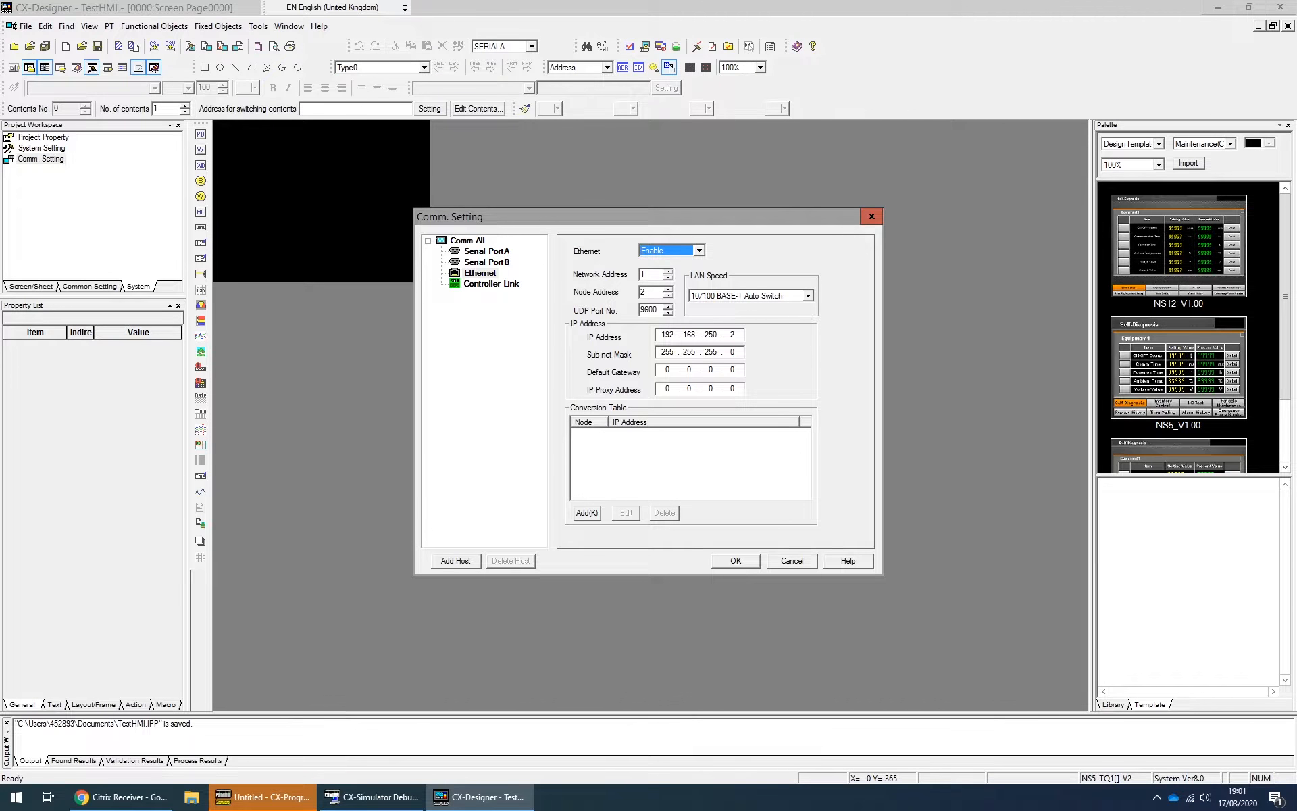
{"action": "left_click", "coordinate": [651, 275]}
{"action": "left_click", "coordinate": [655, 291]}
{"action": "double_click", "coordinate": [711, 335]}
{"action": "type", "text": "1"}
{"action": "left_click", "coordinate": [647, 274]}
- Add an Ethernet host named PLC using the EtherNet/IP protocol with IP address 192.168.1.1, and save the communication settings
{"action": "left_click", "coordinate": [455, 561]}
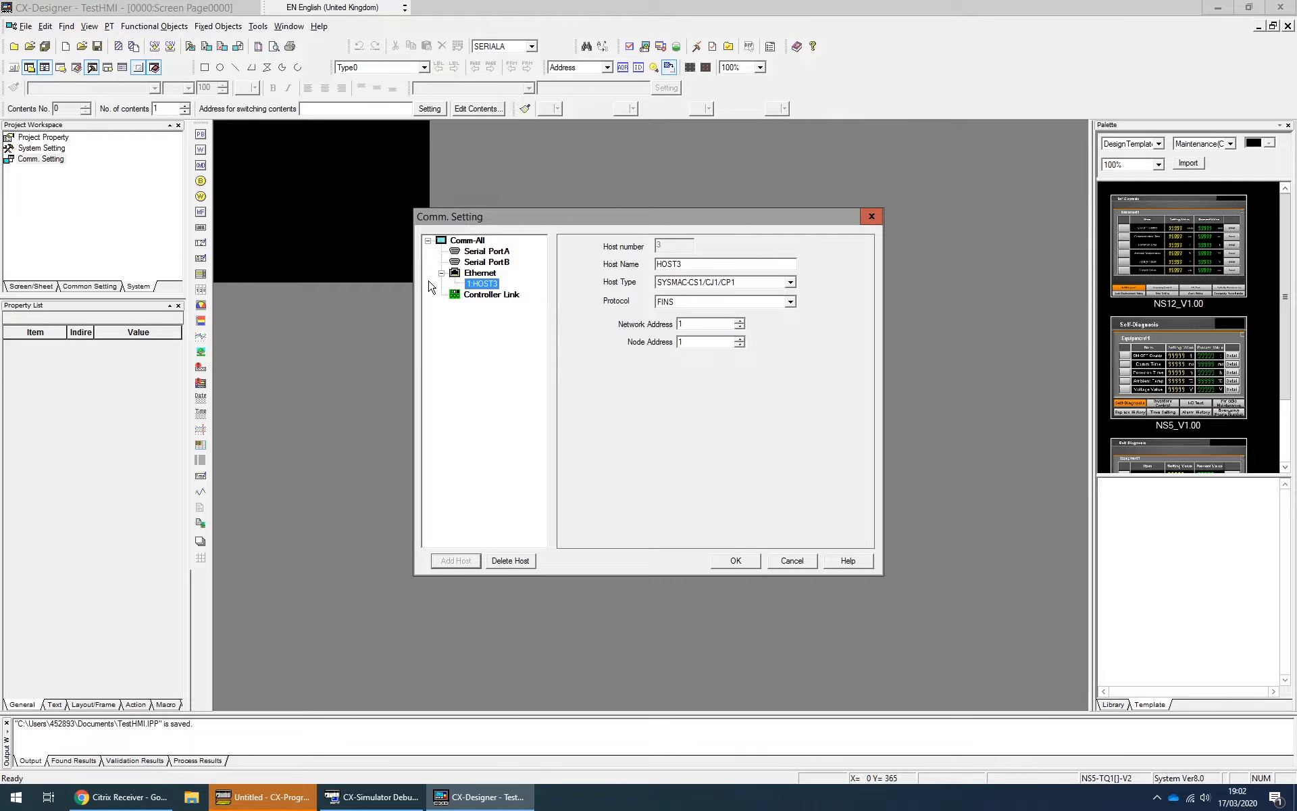
{"action": "left_click", "coordinate": [748, 302]}
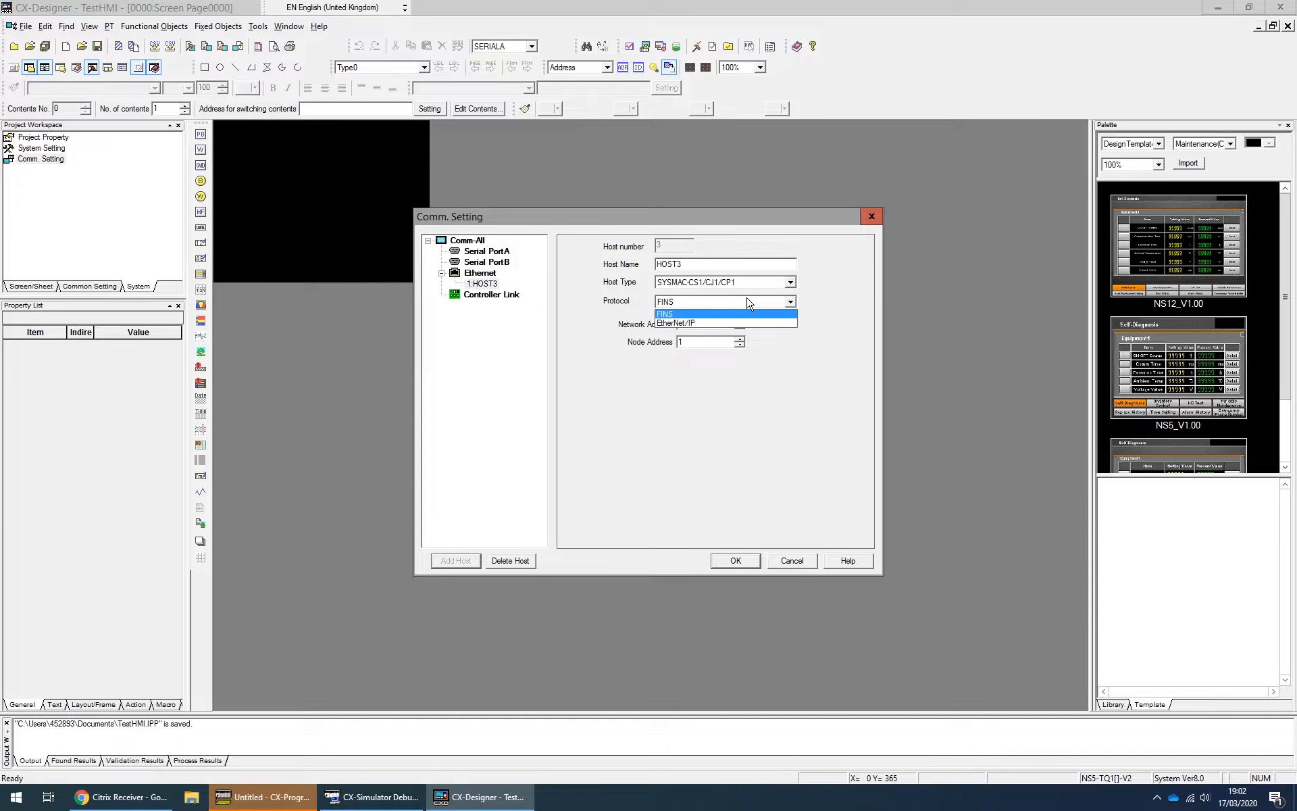
{"action": "left_click", "coordinate": [711, 324]}
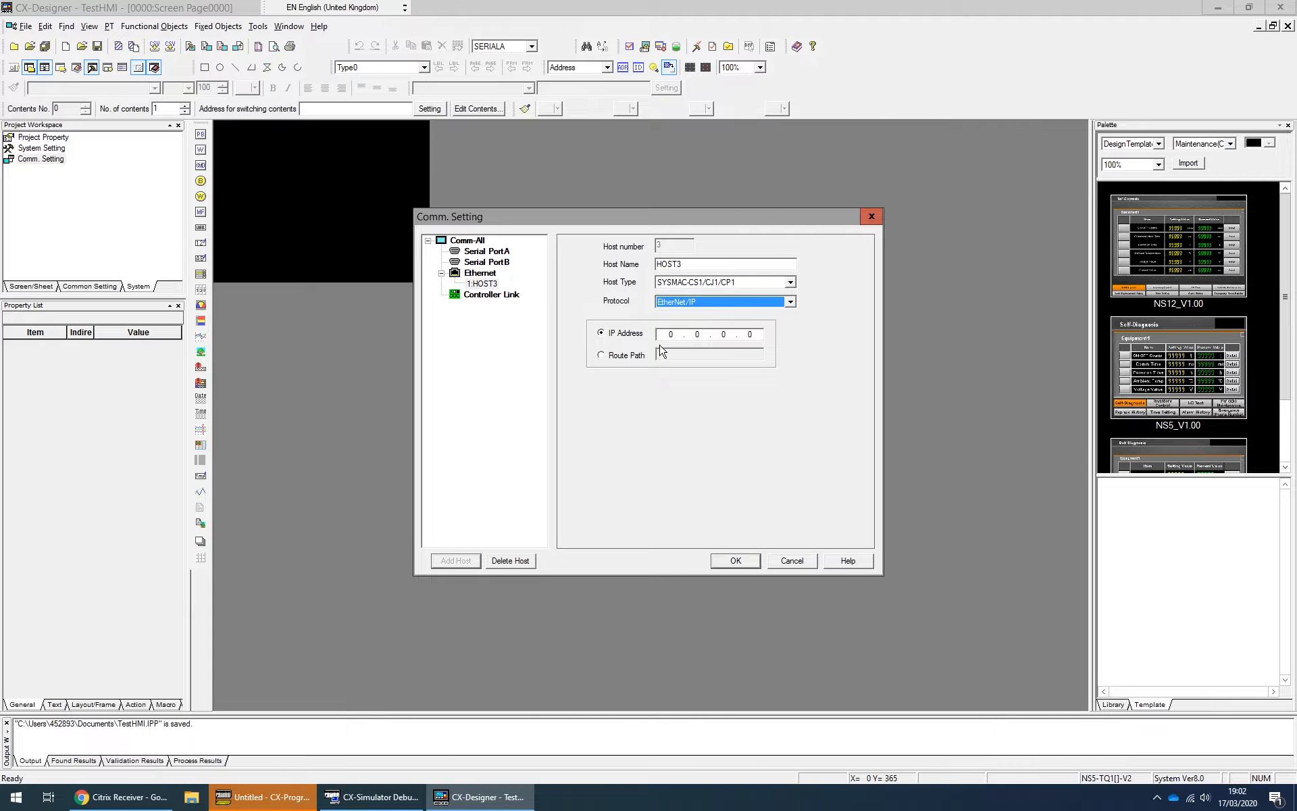
{"action": "key", "text": "Tab"}
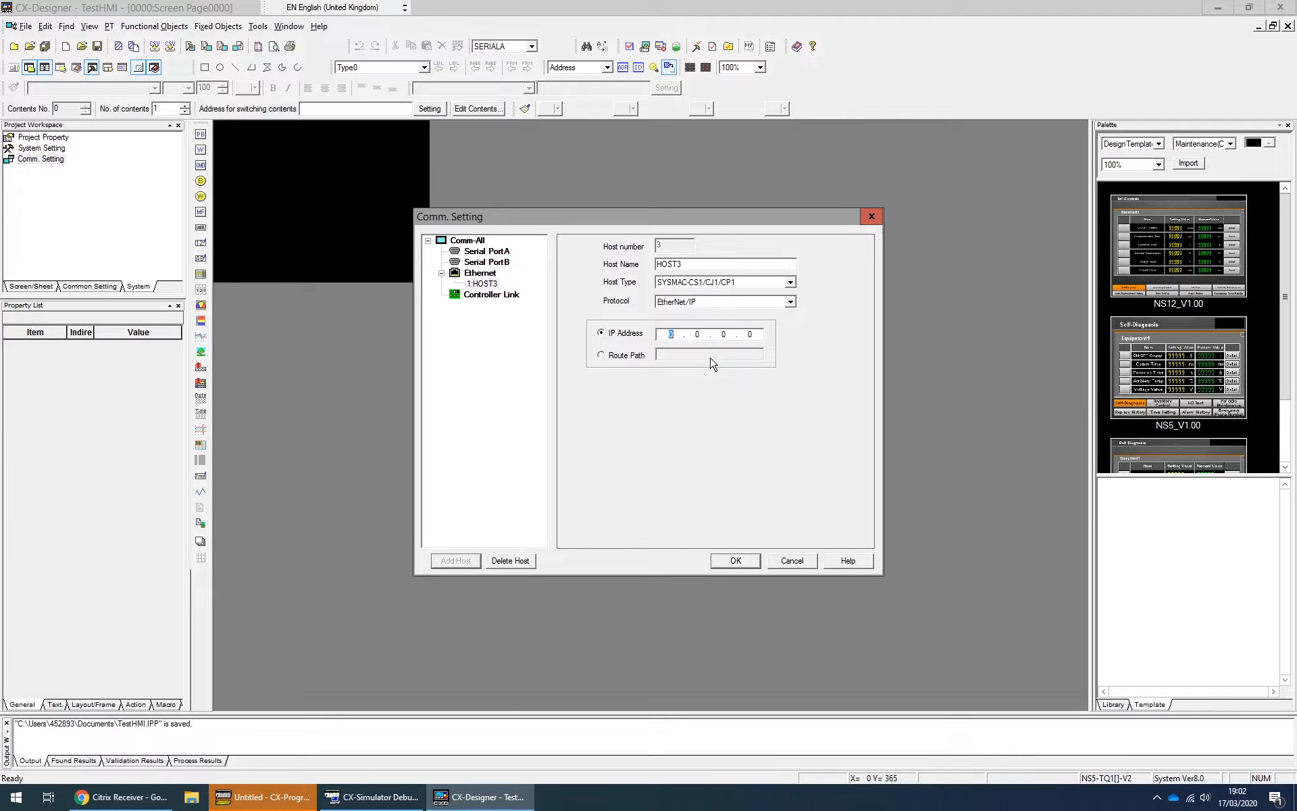
{"action": "type", "text": "192.168.1.1"}
{"action": "double_click", "coordinate": [676, 264]}
{"action": "type", "text": "PLC"}
{"action": "left_click", "coordinate": [742, 562]}
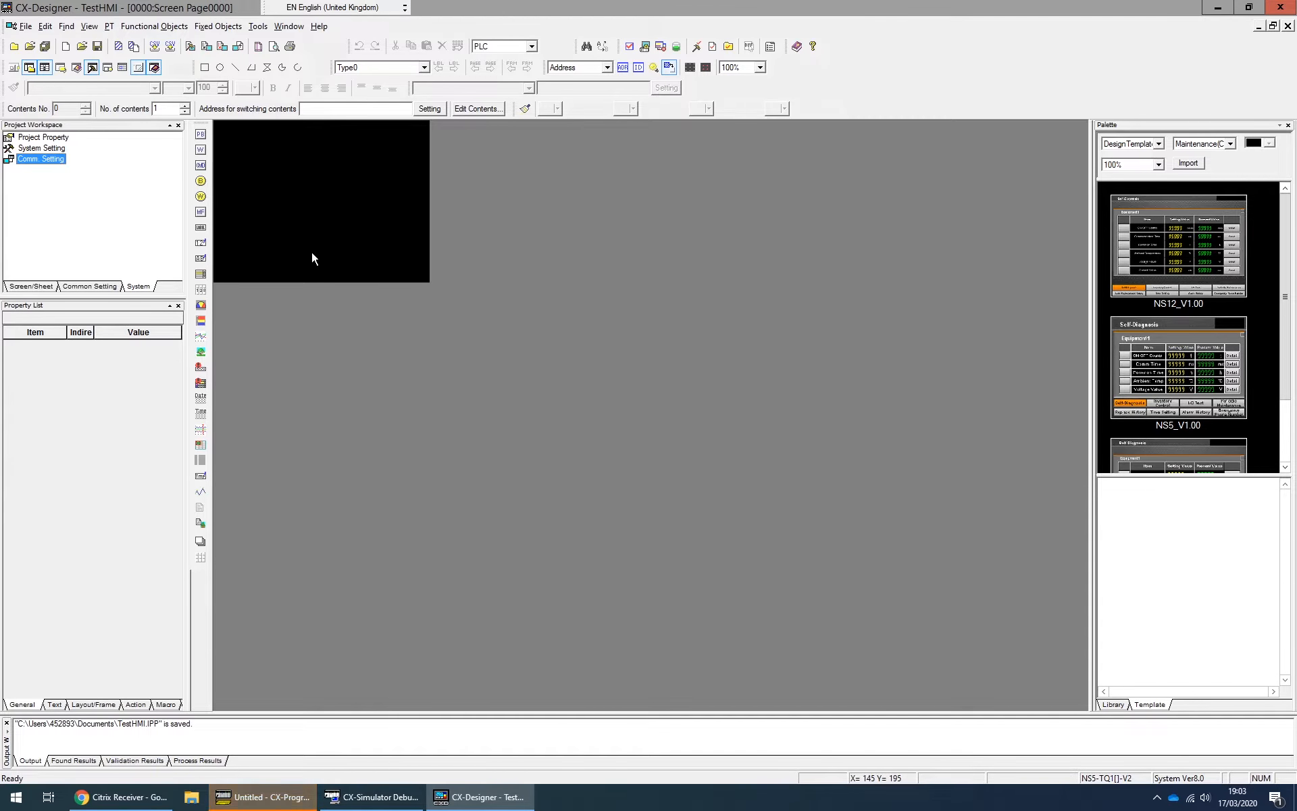
- Place a small rectangular ON/OFF button near the upper-left corner of Screen Page0000, at about X 32, Y 32
{"action": "mouse_move", "coordinate": [456, 806]}
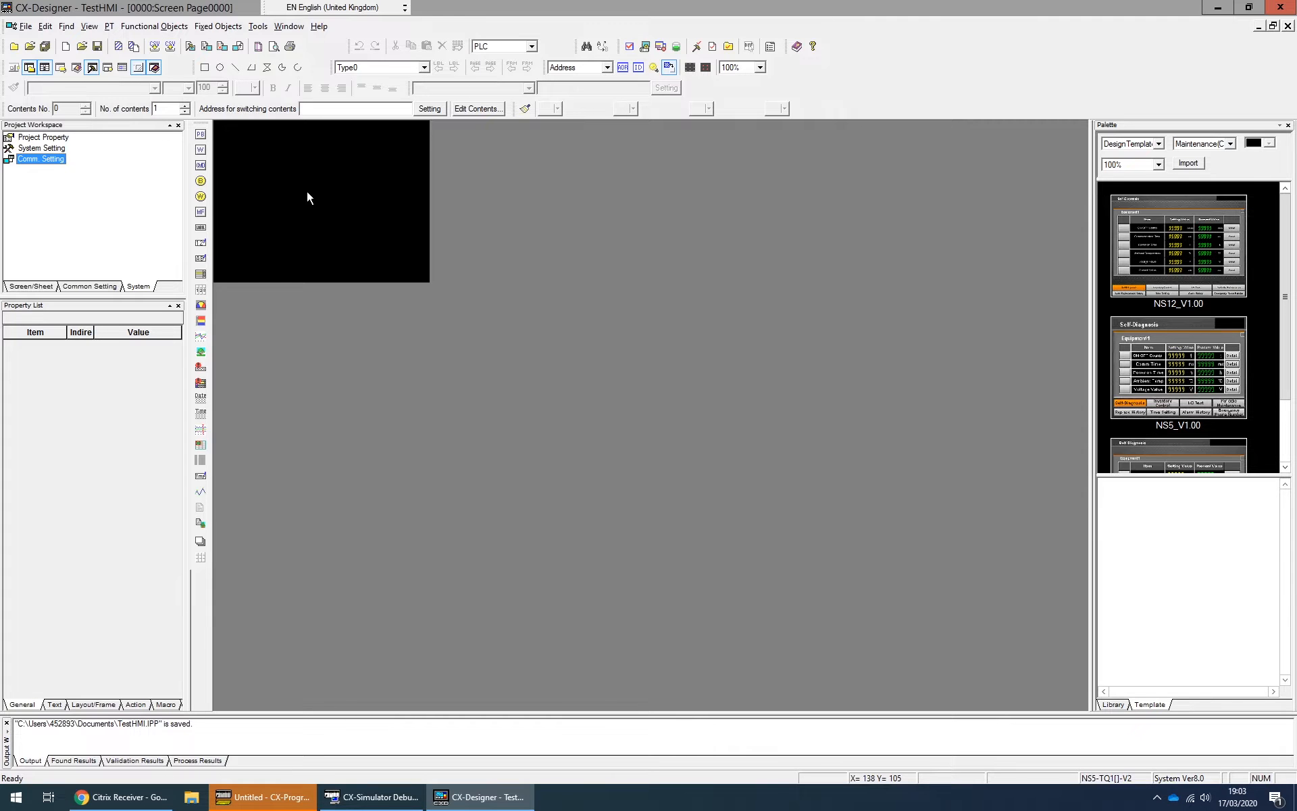
{"action": "left_click", "coordinate": [200, 135]}
{"action": "left_click_drag", "start_coordinate": [236, 143], "coordinate": [281, 163]}
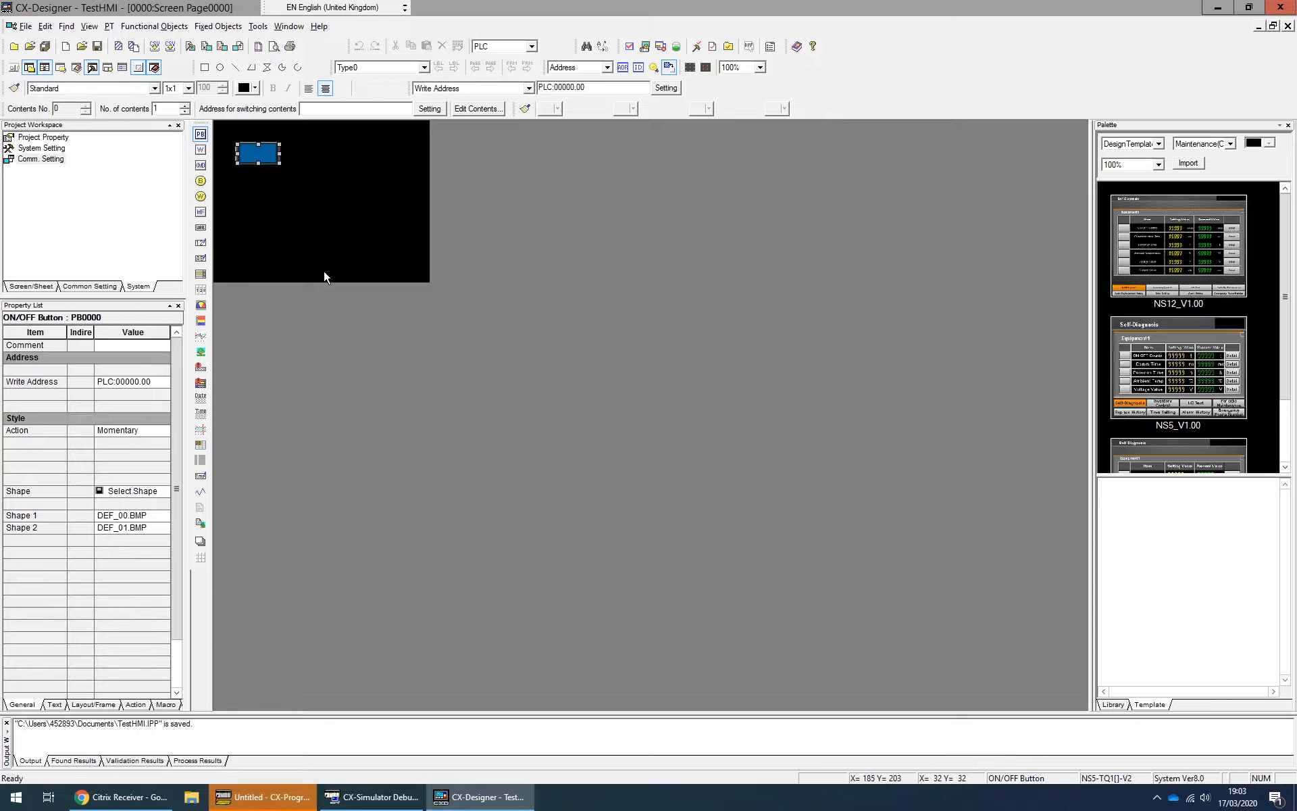
- Look over the ON/OFF button's general properties without changing them, and inspect the project's Symbol Table
{"action": "double_click", "coordinate": [255, 158]}
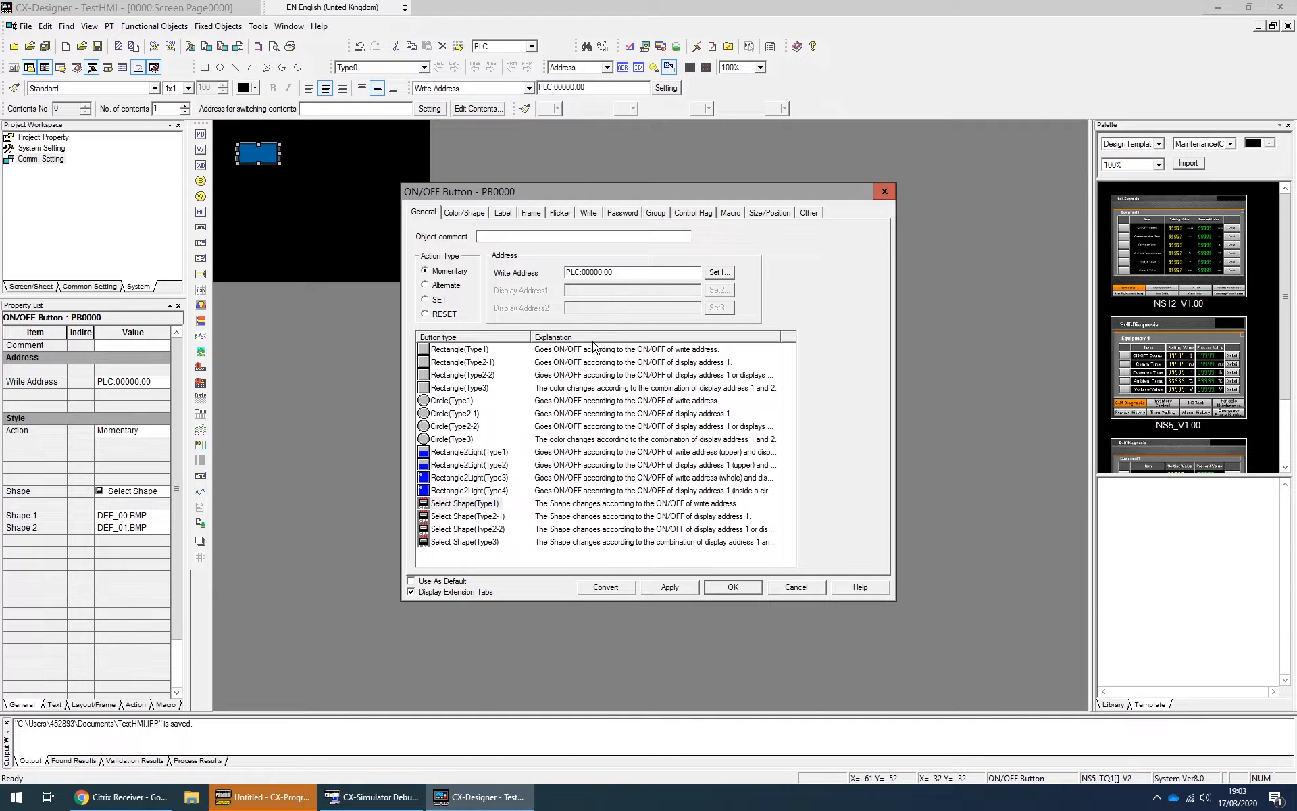
{"action": "left_click", "coordinate": [814, 590]}
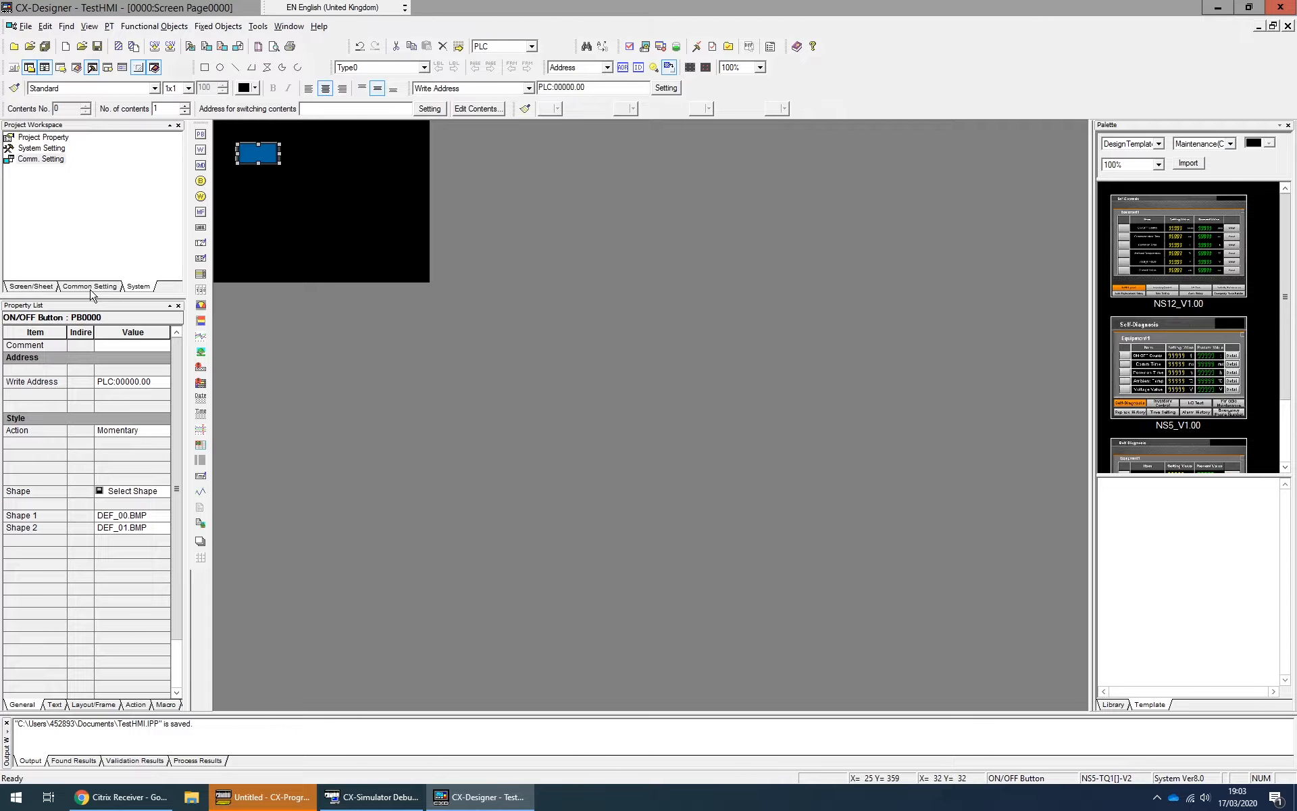
{"action": "left_click", "coordinate": [88, 289]}
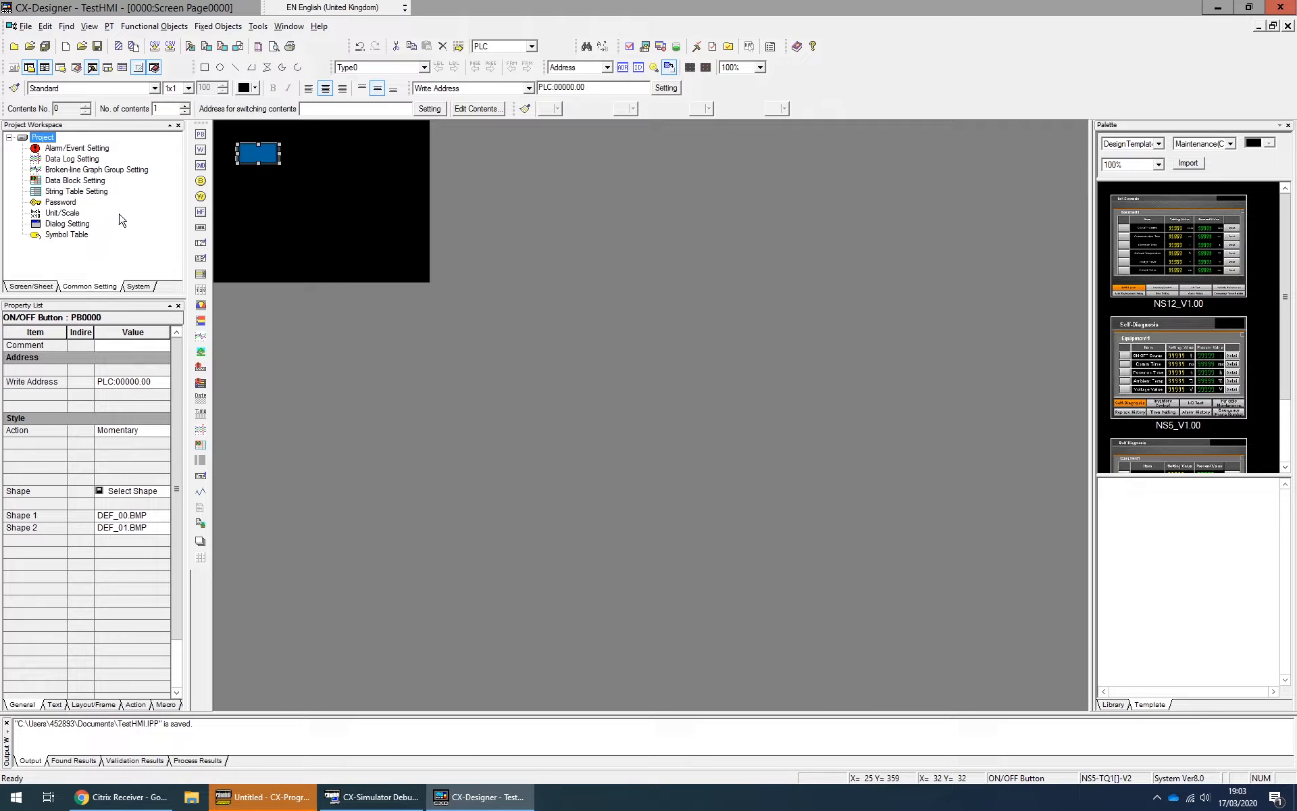
{"action": "double_click", "coordinate": [75, 236]}
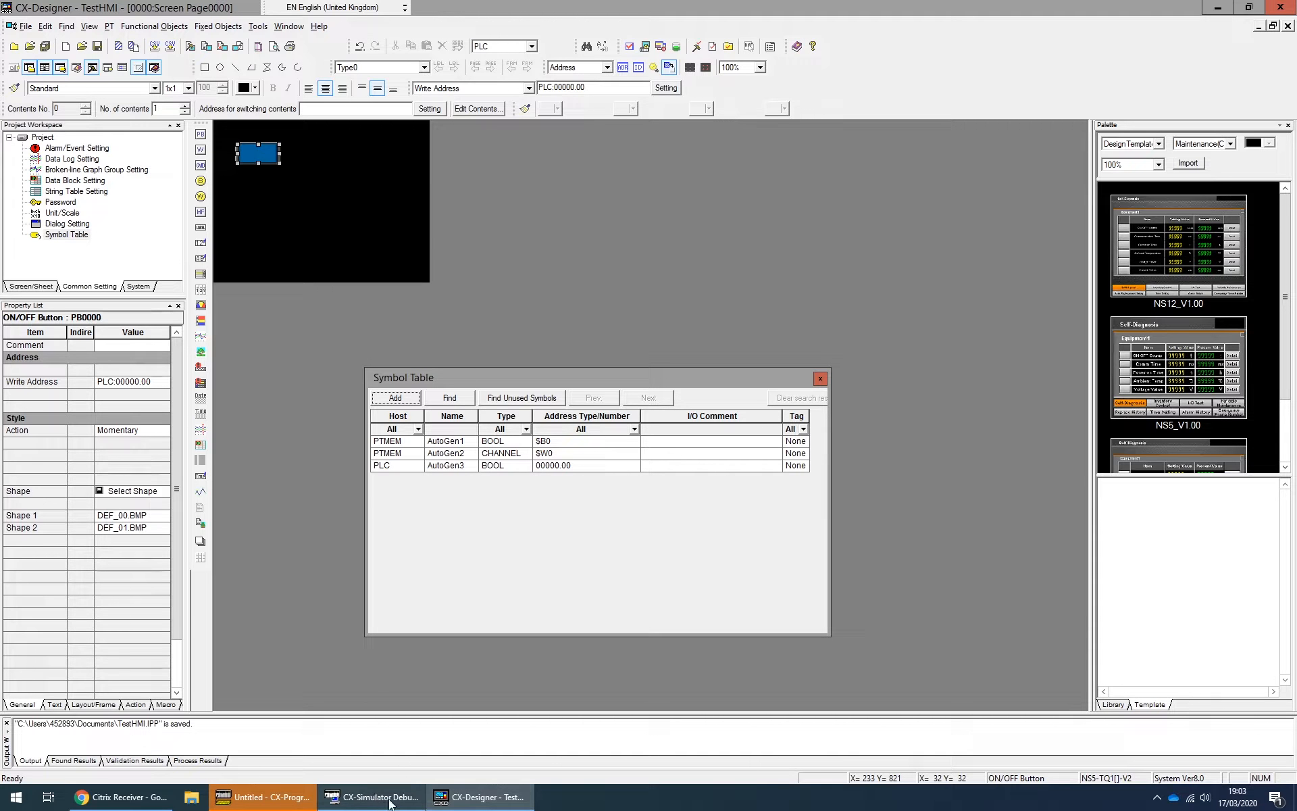
- Switch to CX-Programmer and take the PLC program offline from the simulator
{"action": "left_click", "coordinate": [245, 808]}
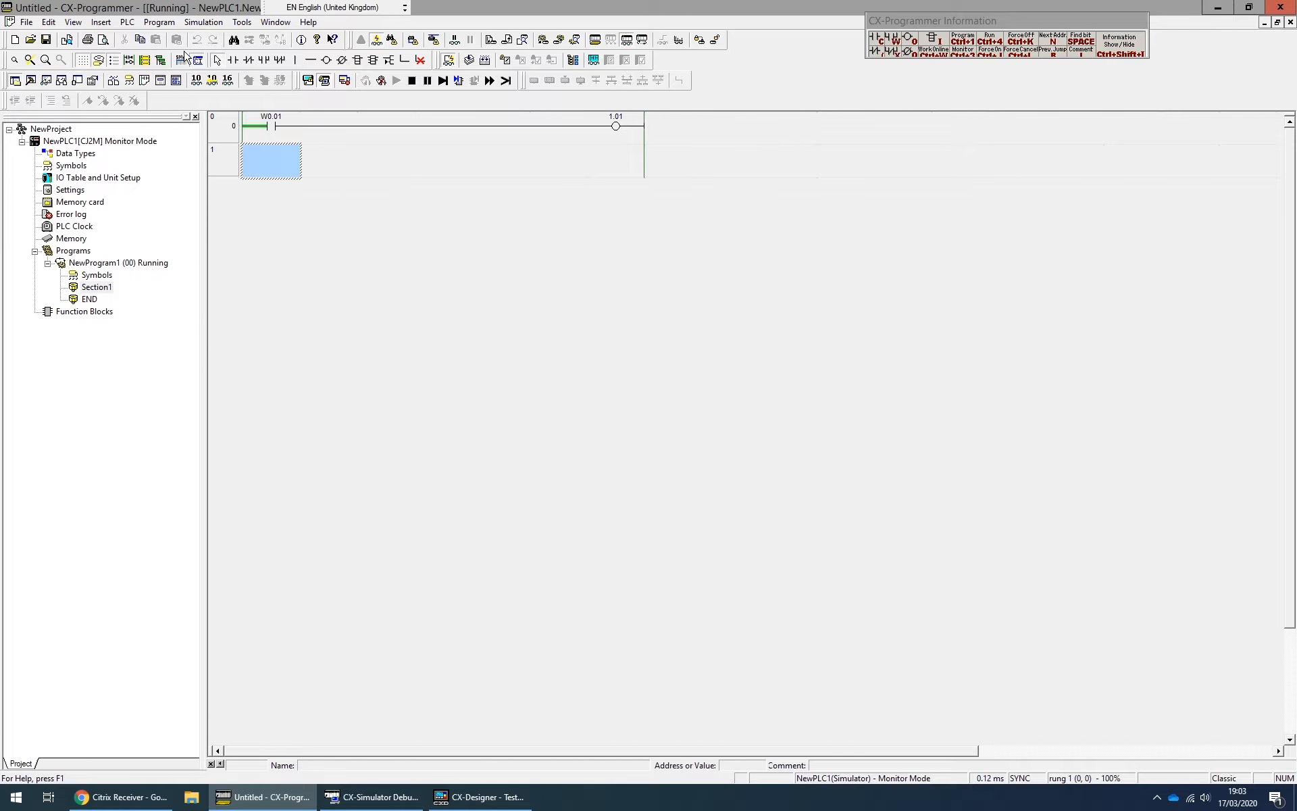
{"action": "left_click", "coordinate": [192, 23]}
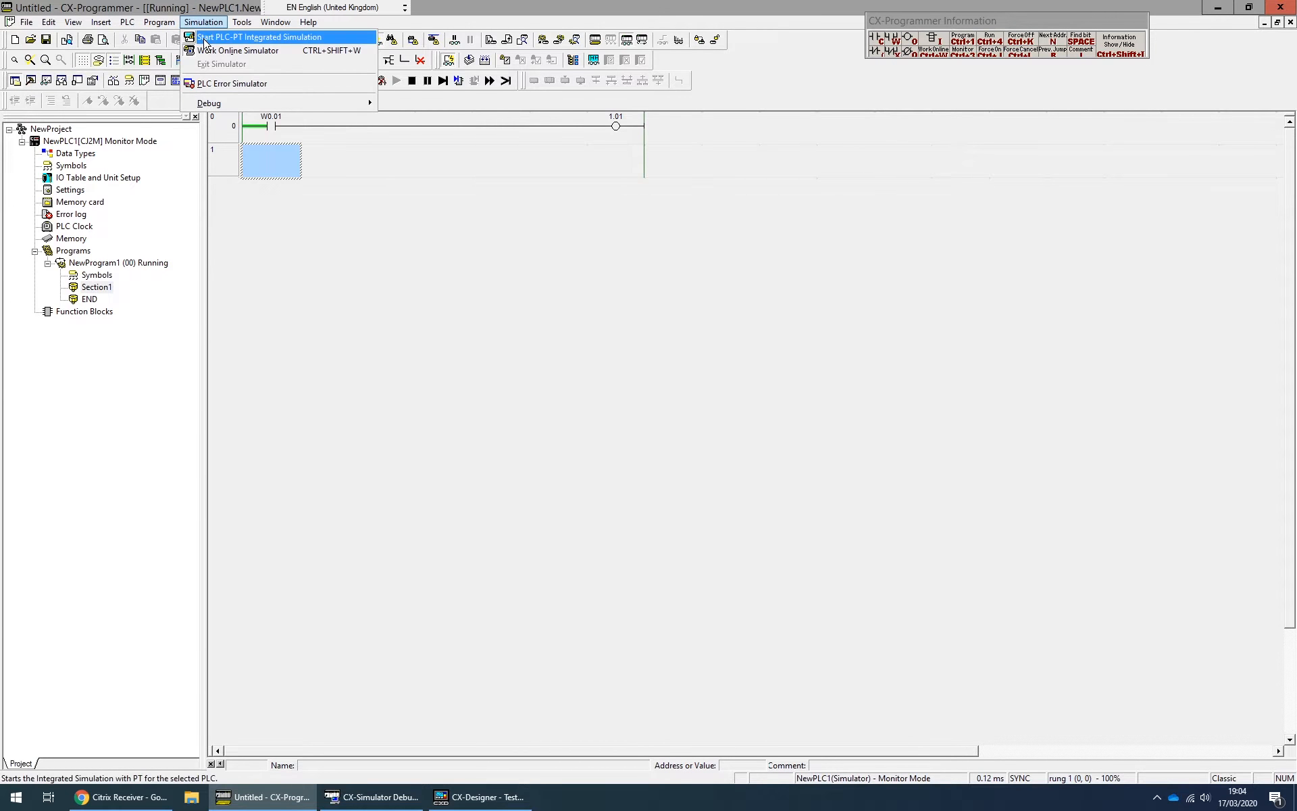
{"action": "left_click", "coordinate": [212, 53]}
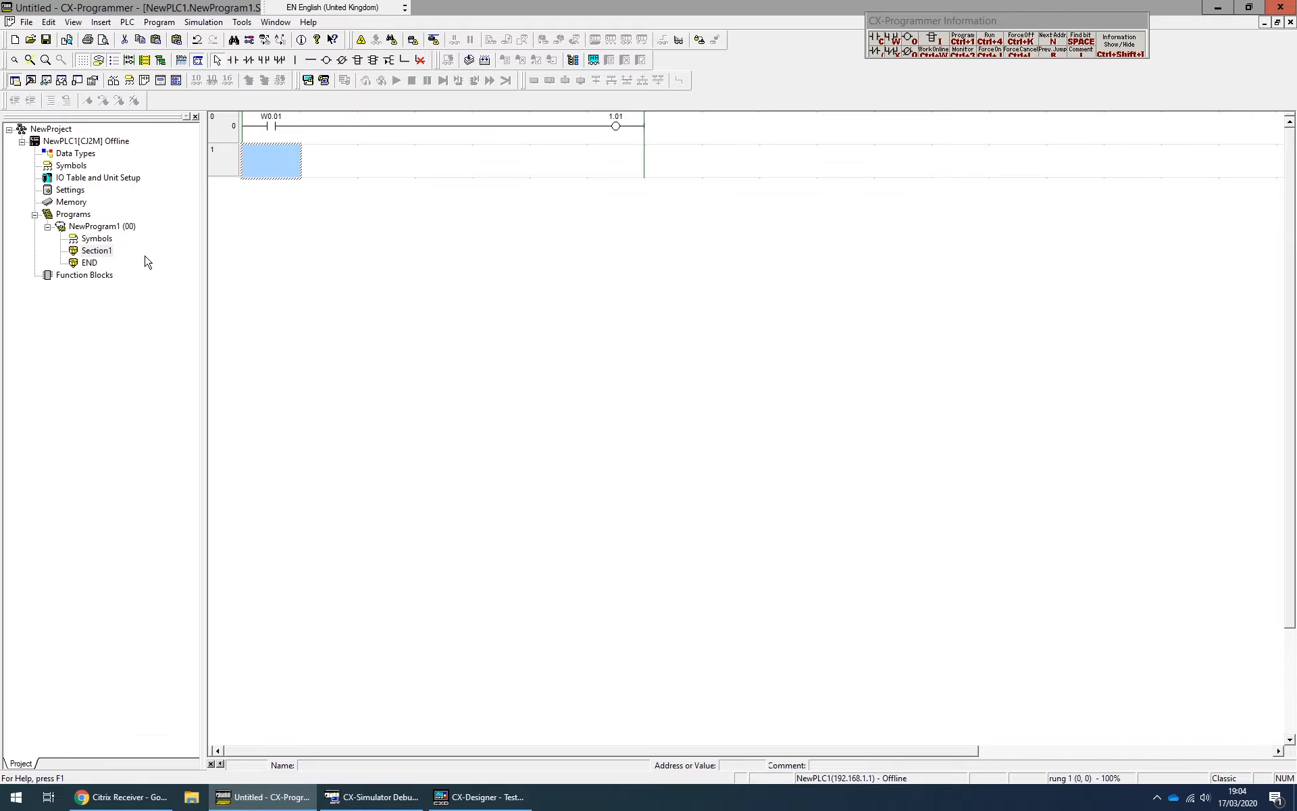
{"action": "left_click", "coordinate": [194, 23]}
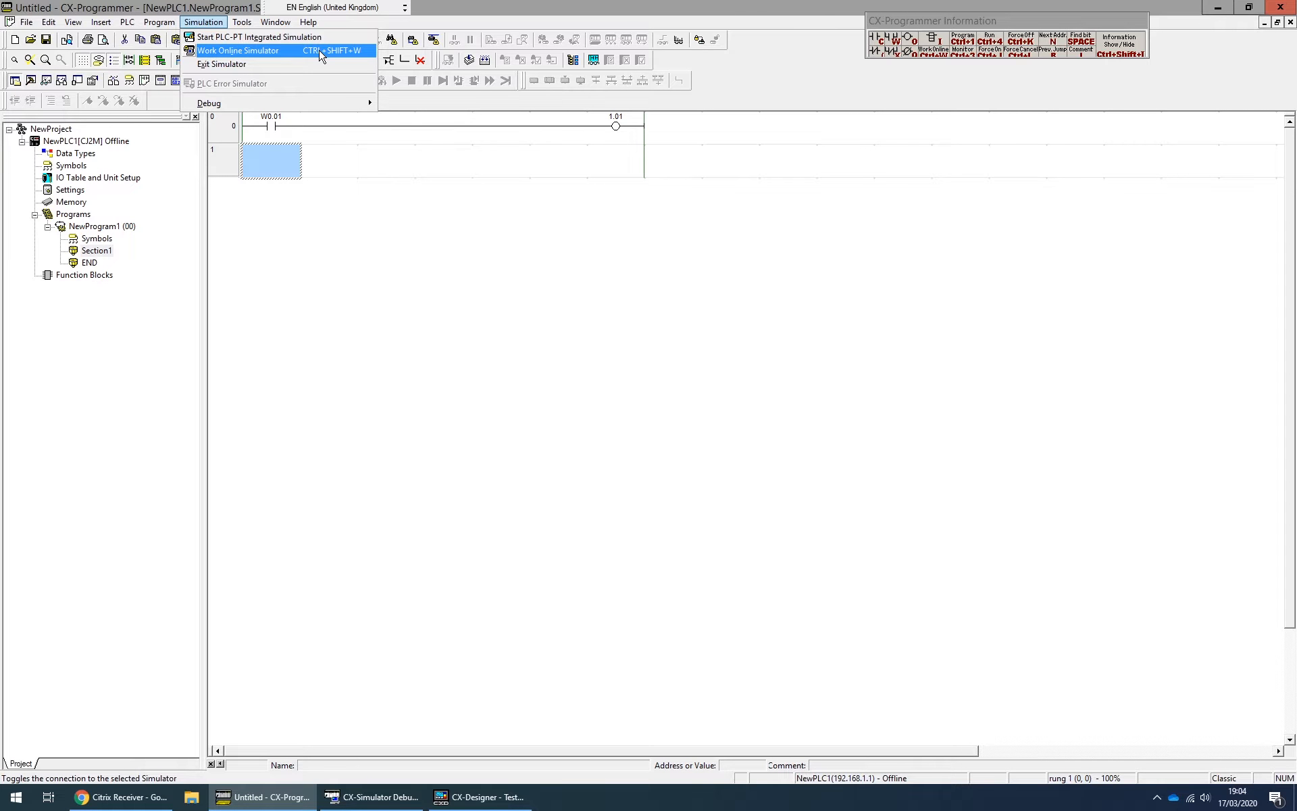
{"action": "left_click", "coordinate": [297, 260]}
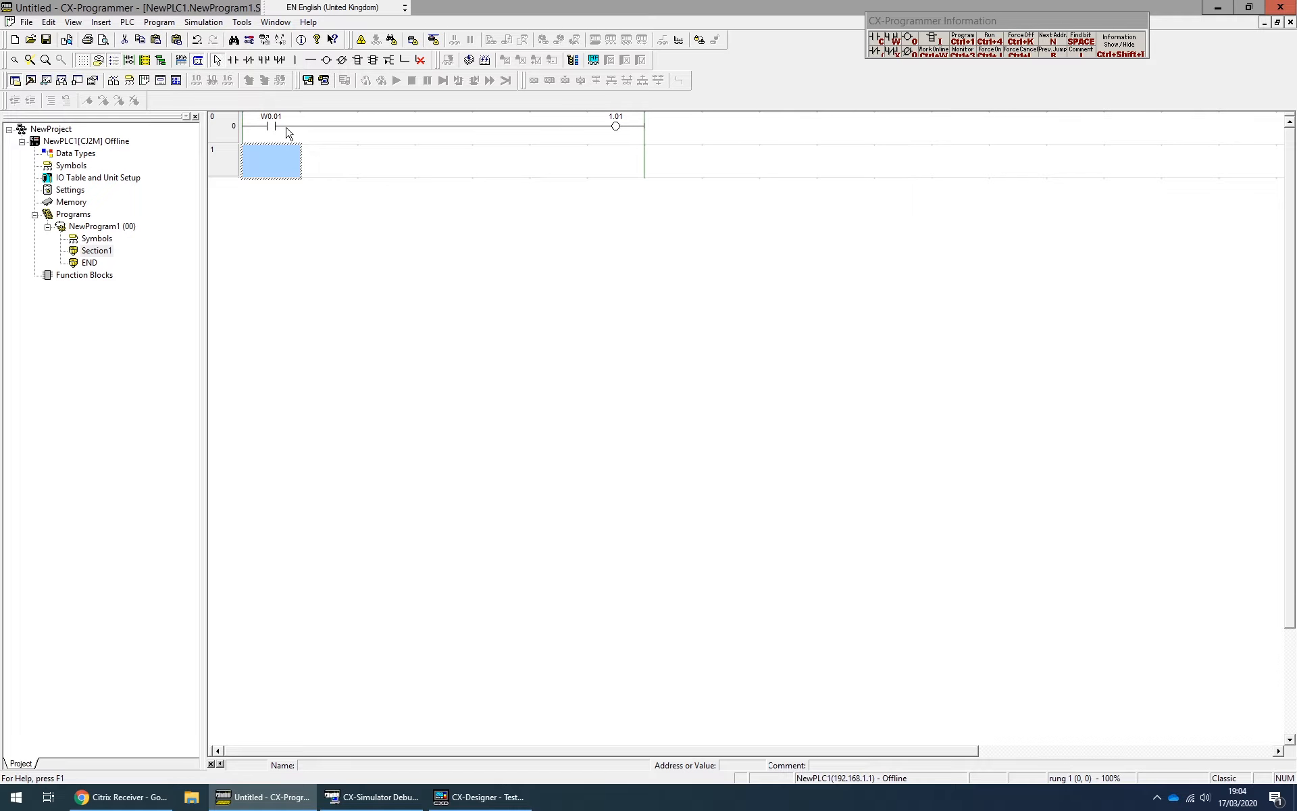
- Add a BOOL symbol named HMI_TestPB at address W0.01 to NewProgram1's symbols, and check the contact in Section1
{"action": "double_click", "coordinate": [96, 238]}
{"action": "right_click", "coordinate": [246, 142]}
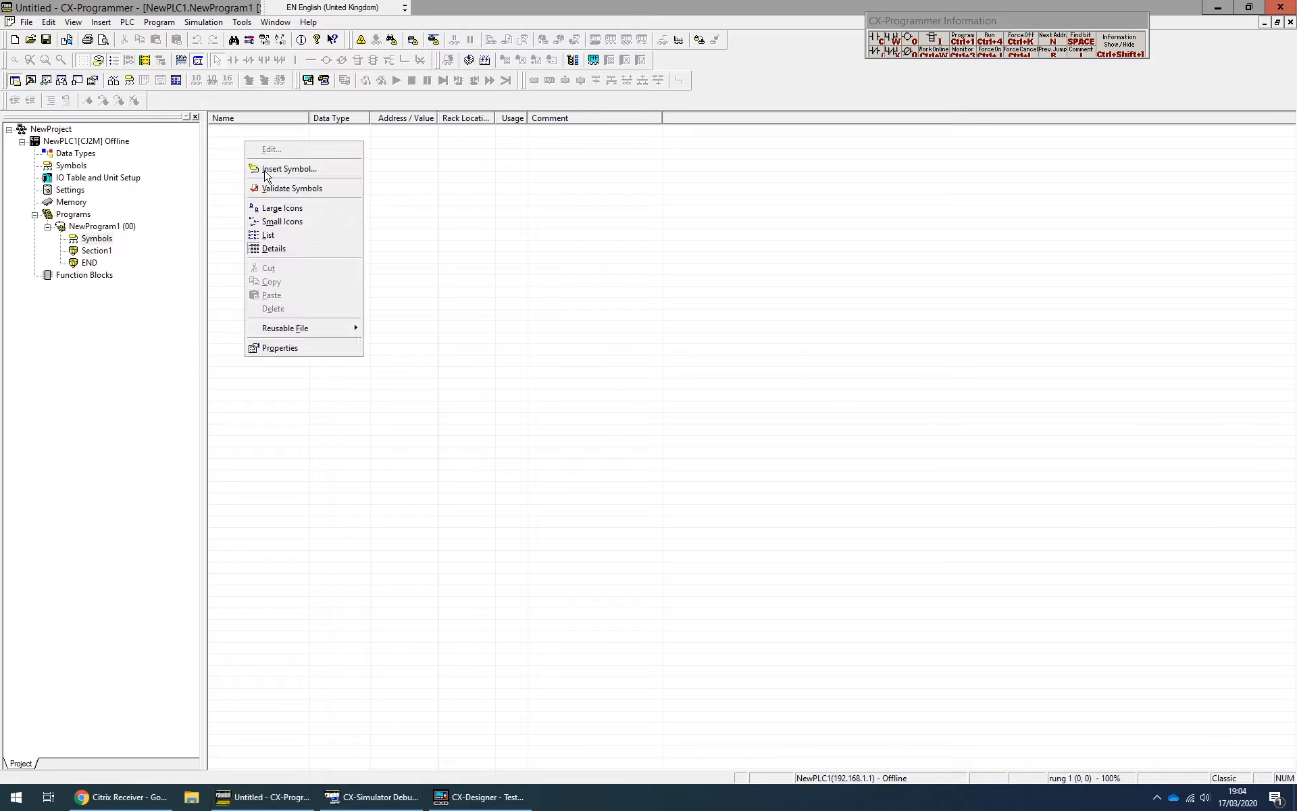
{"action": "left_click", "coordinate": [288, 170]}
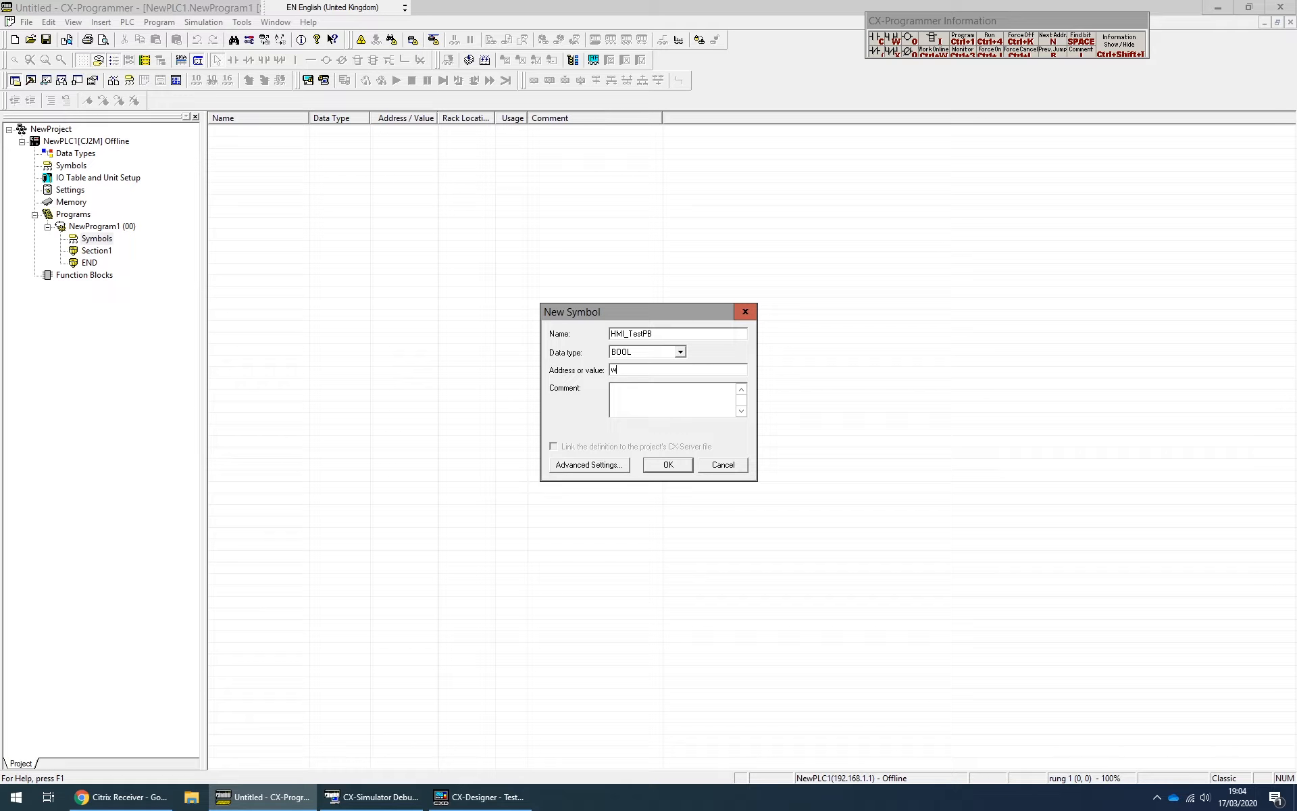
{"action": "left_click", "coordinate": [667, 464]}
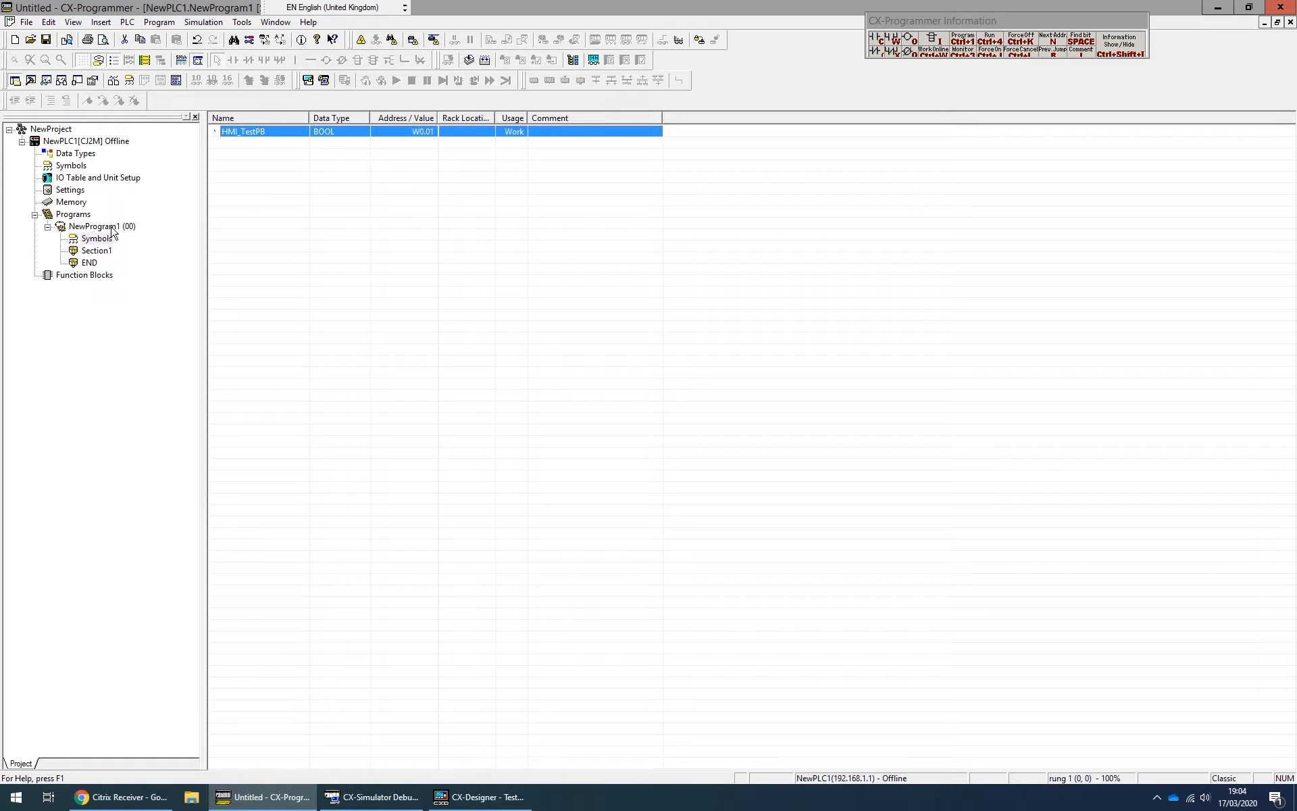
{"action": "double_click", "coordinate": [102, 250]}
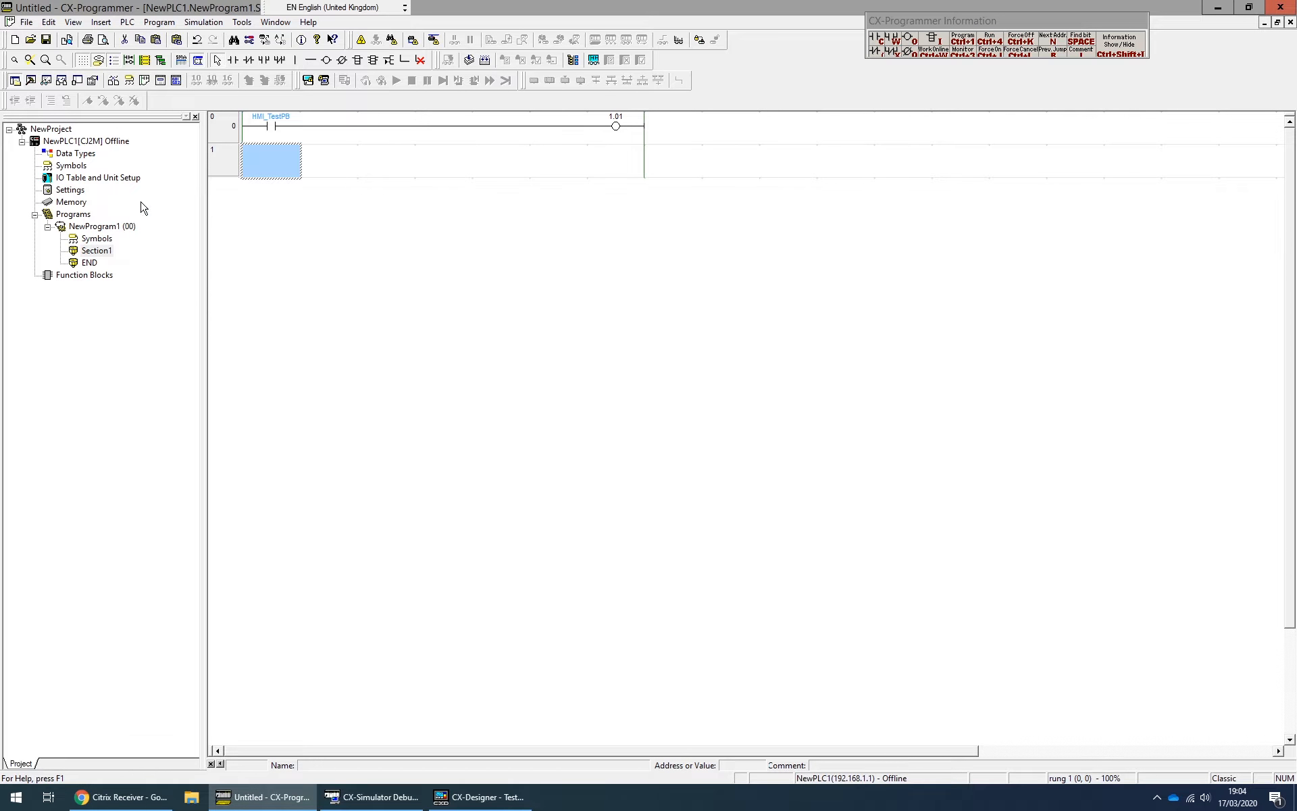
{"action": "left_click", "coordinate": [280, 123]}
- Copy the HMI_TestPB symbol from NewProgram1's symbols into CX-Designer's Symbol Table, assigning it to host PLC
{"action": "double_click", "coordinate": [97, 238]}
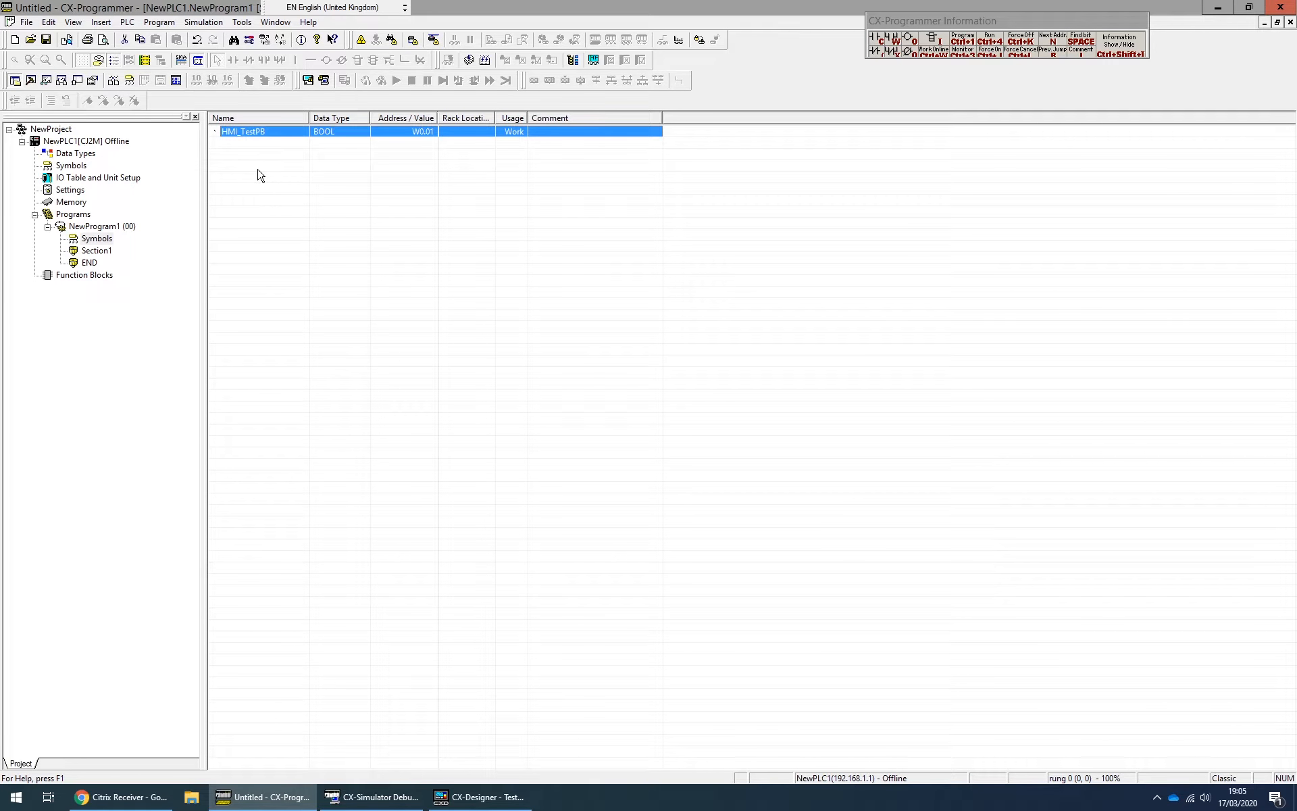
{"action": "left_click", "coordinate": [444, 799]}
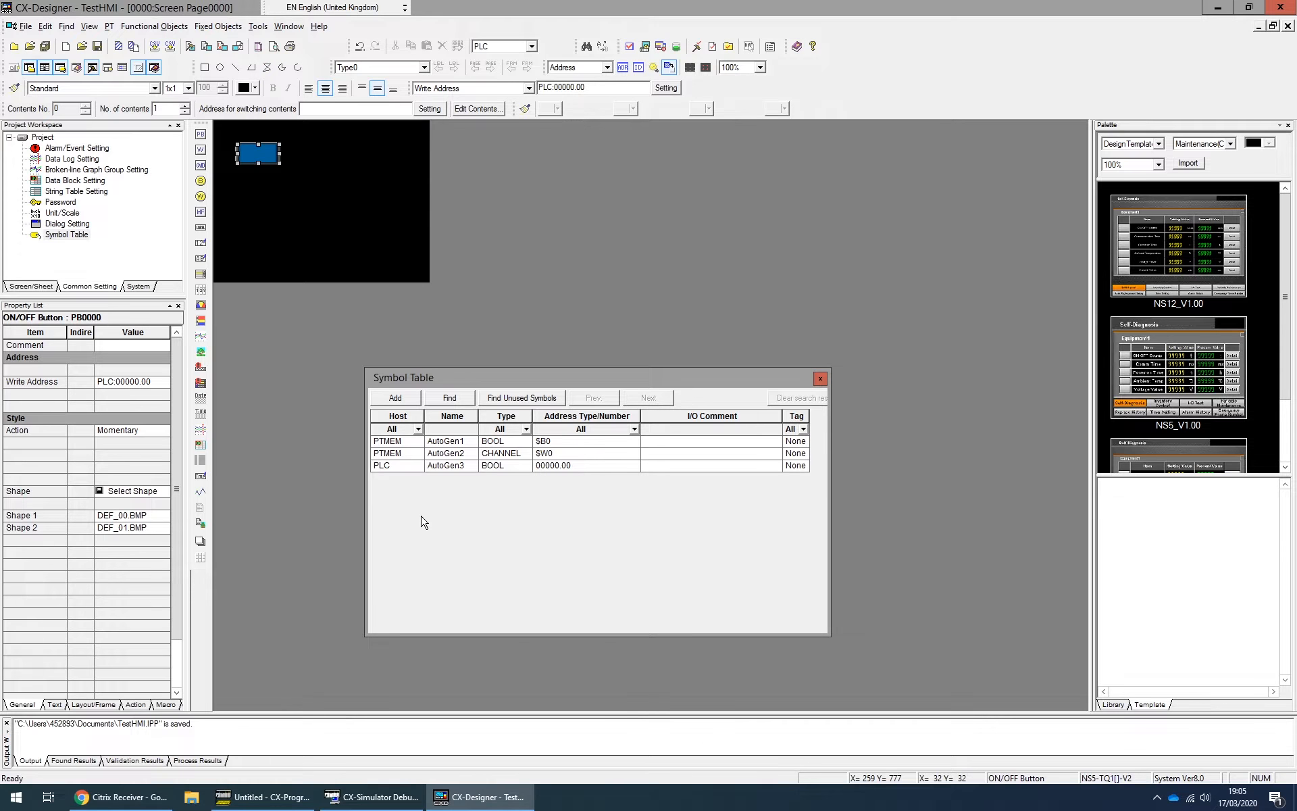
{"action": "left_click", "coordinate": [498, 443]}
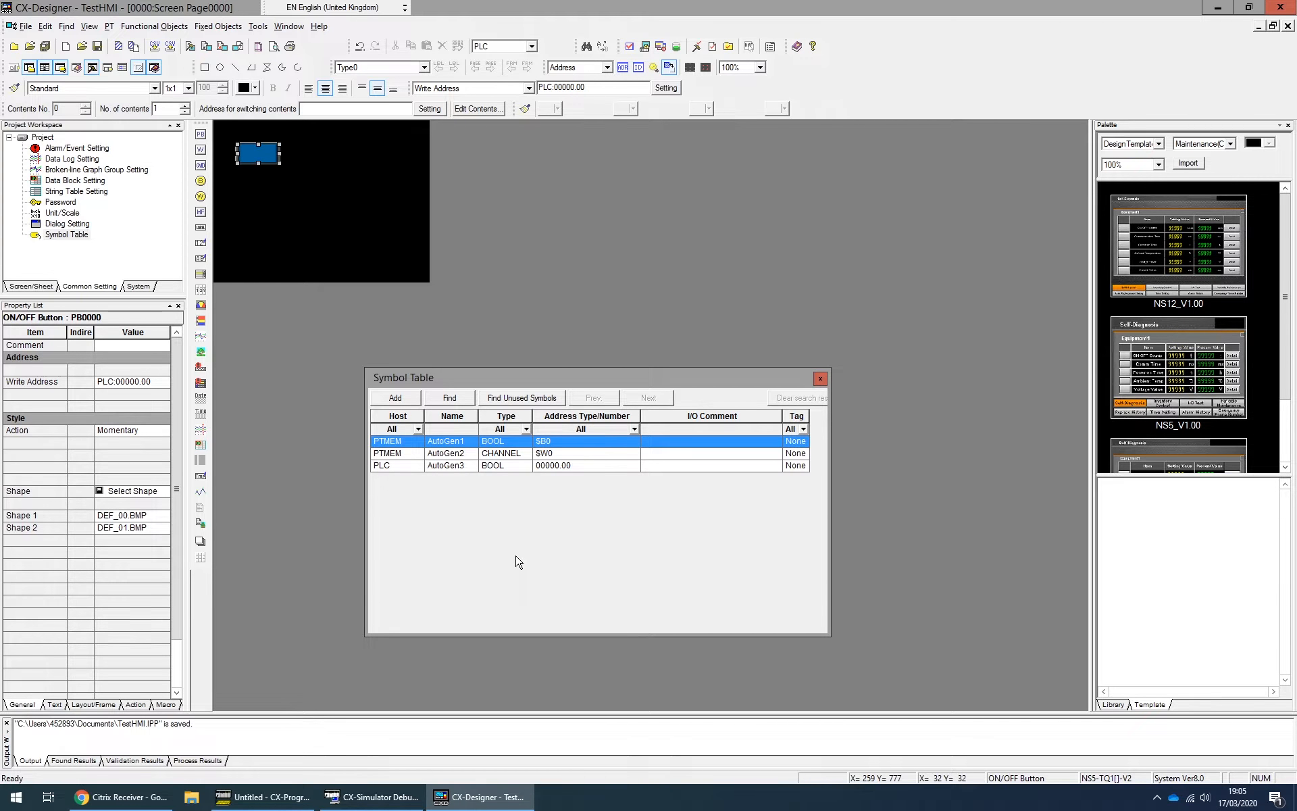
{"action": "key", "text": "ctrl+v"}
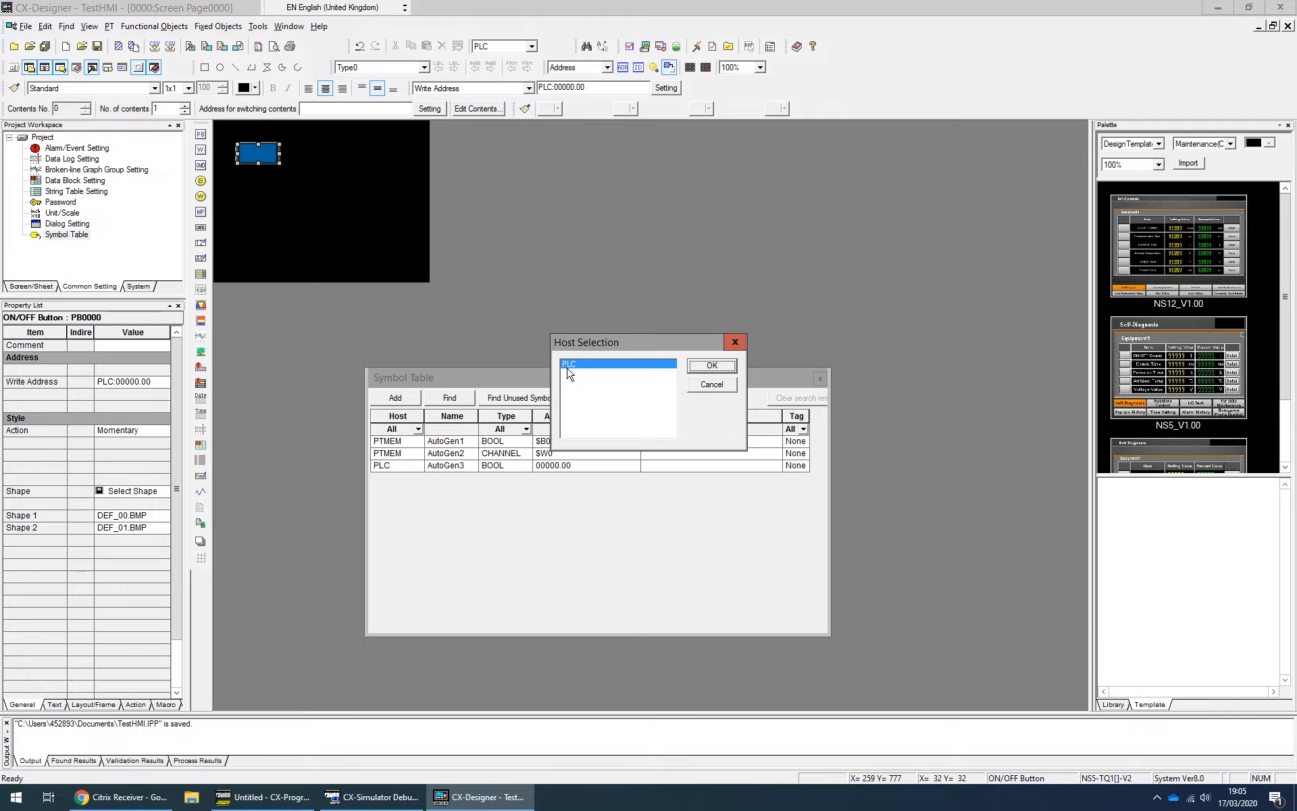
{"action": "left_click", "coordinate": [715, 369]}
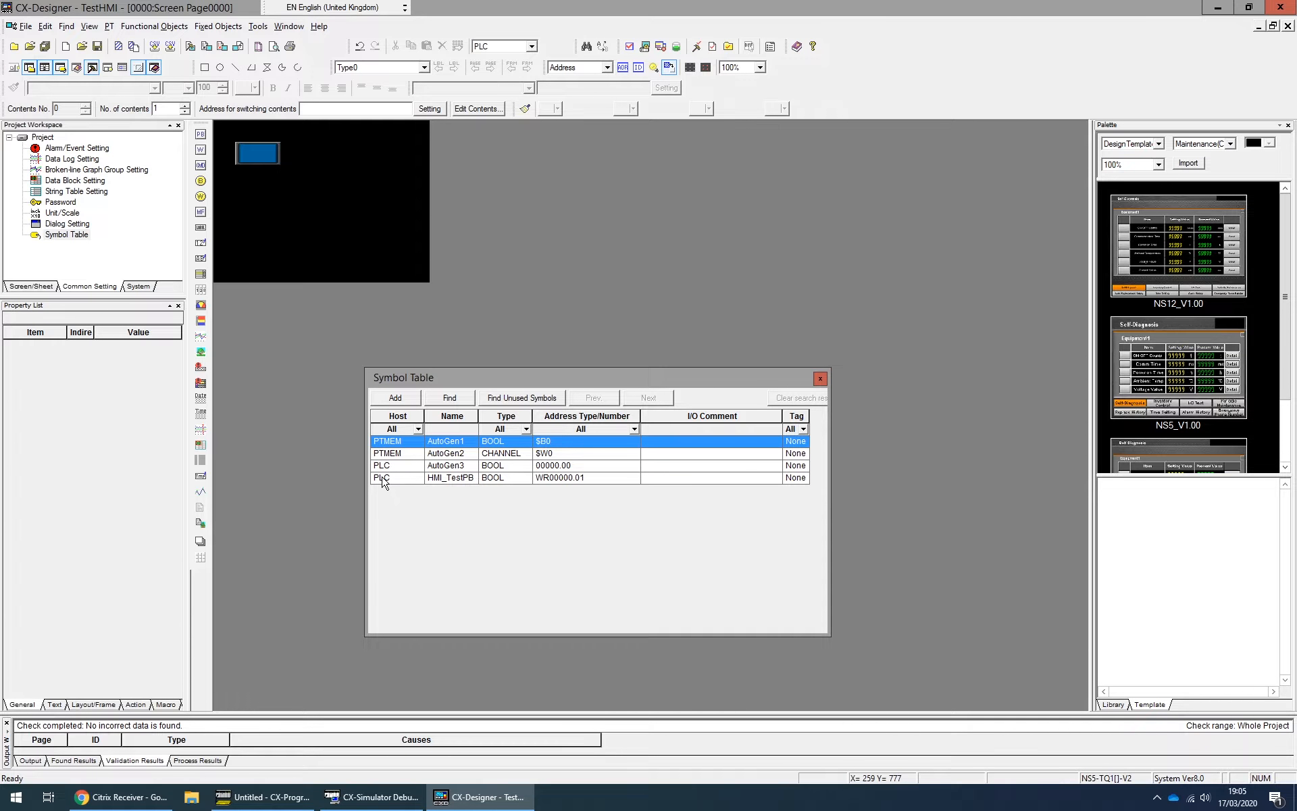
{"action": "left_click", "coordinate": [452, 479]}
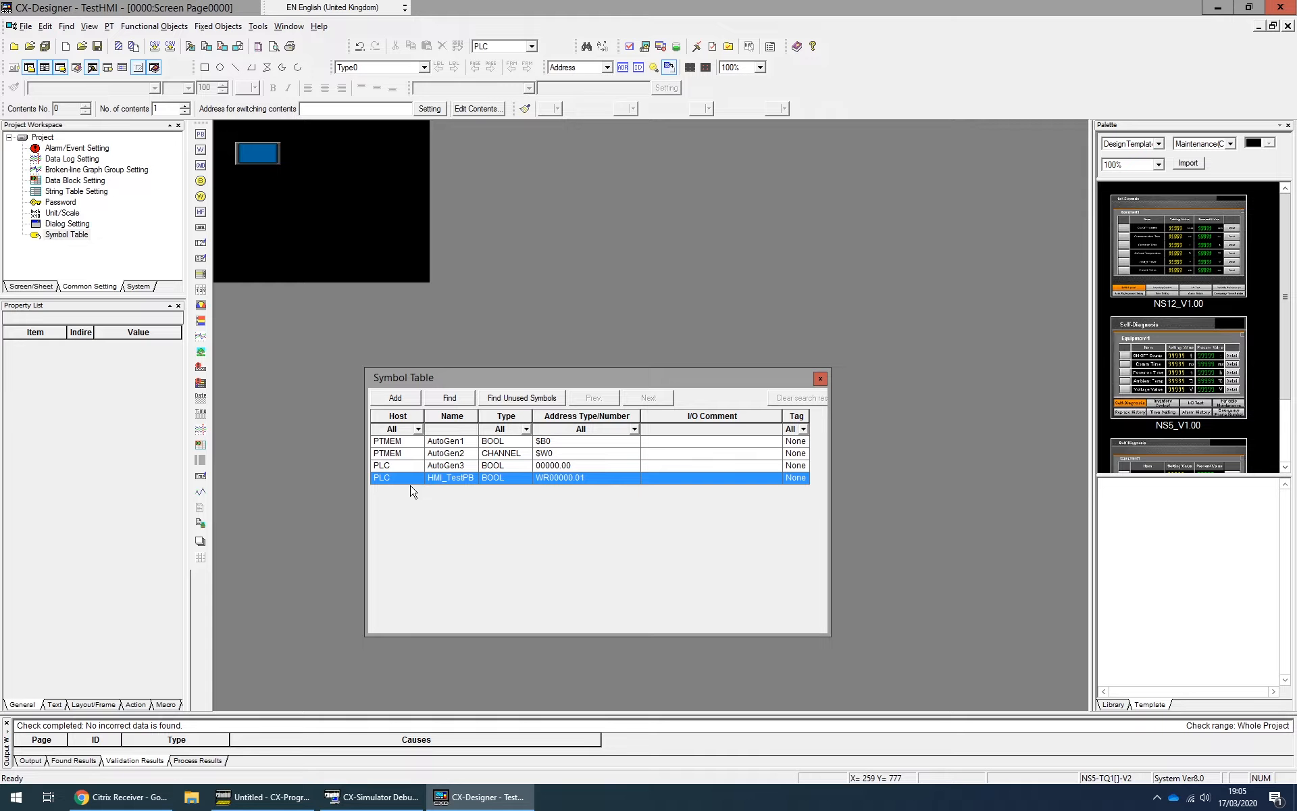
- Open the ON/OFF button's write address setting and select the HMI_TestPB symbol at WR00000.01
{"action": "left_click", "coordinate": [254, 153]}
{"action": "double_click", "coordinate": [252, 154]}
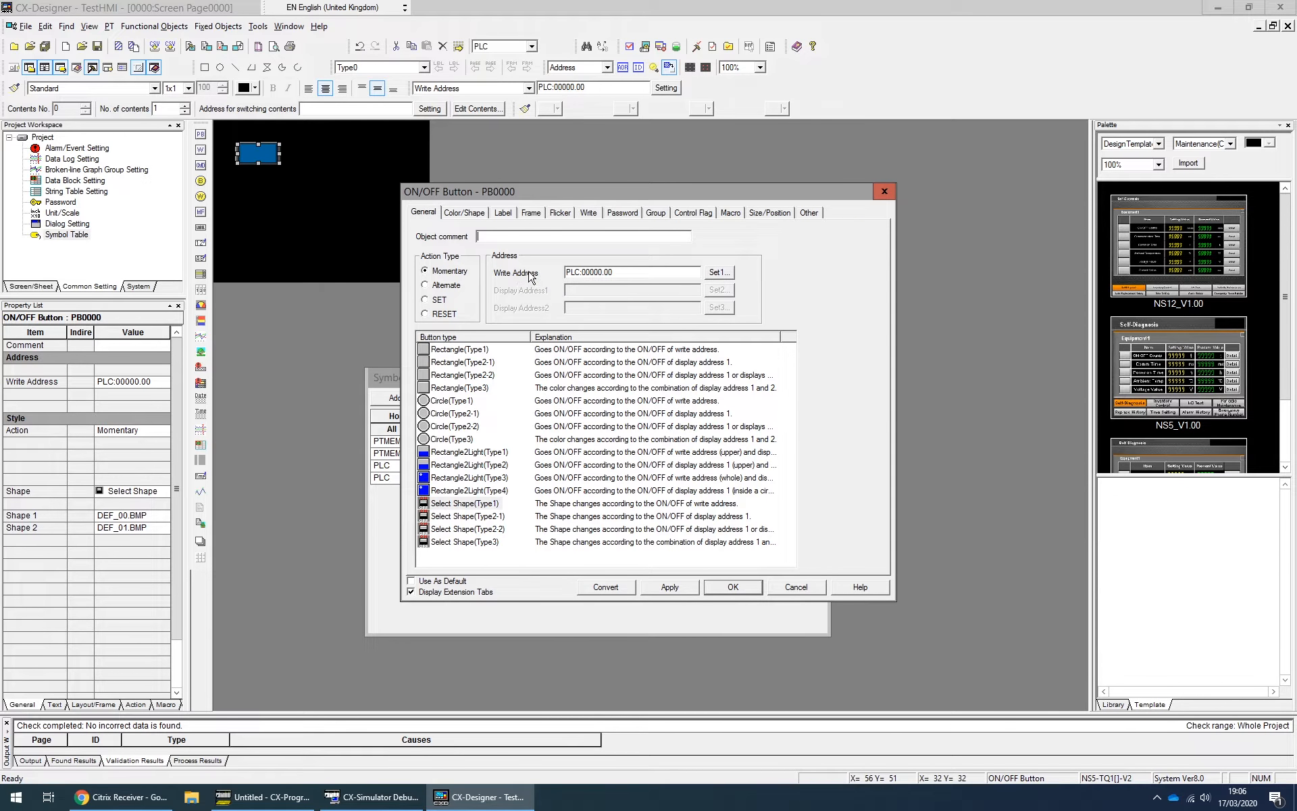
{"action": "left_click", "coordinate": [718, 274]}
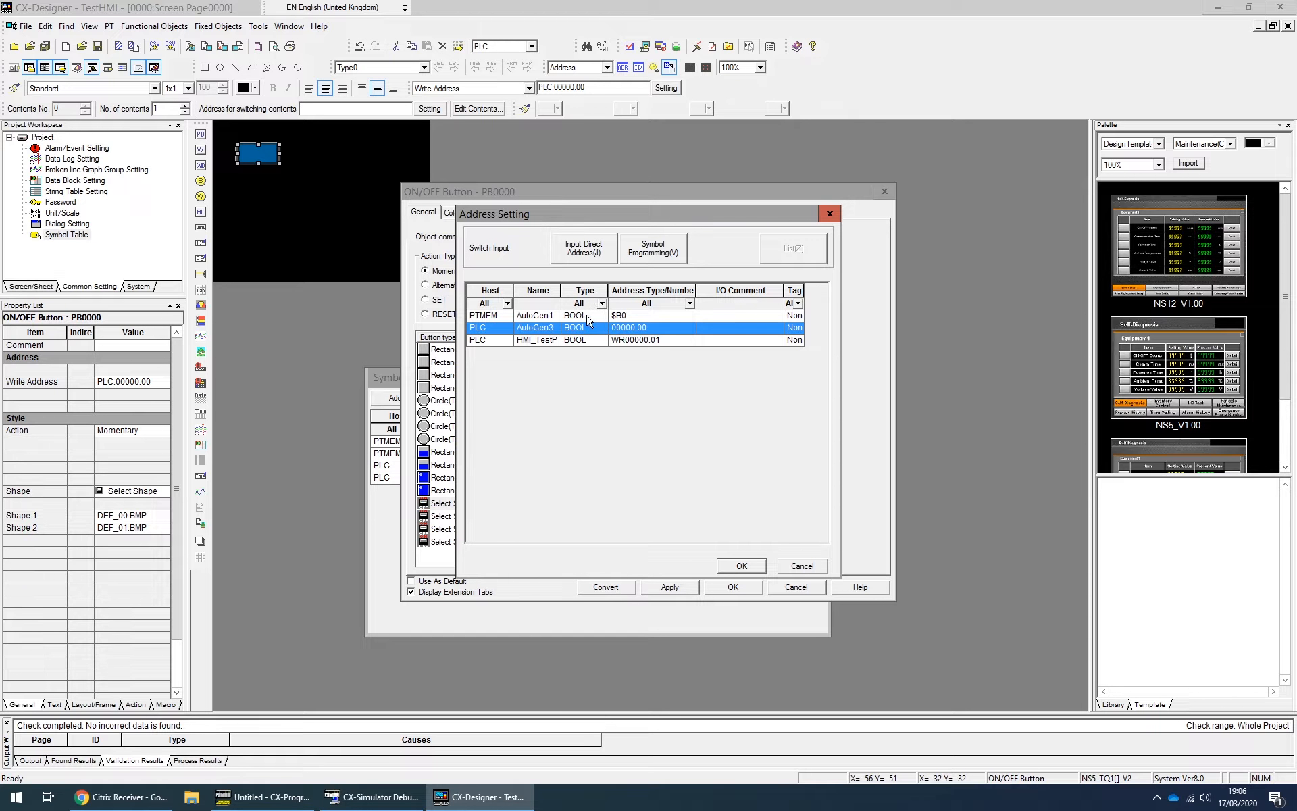
{"action": "left_click", "coordinate": [533, 340]}
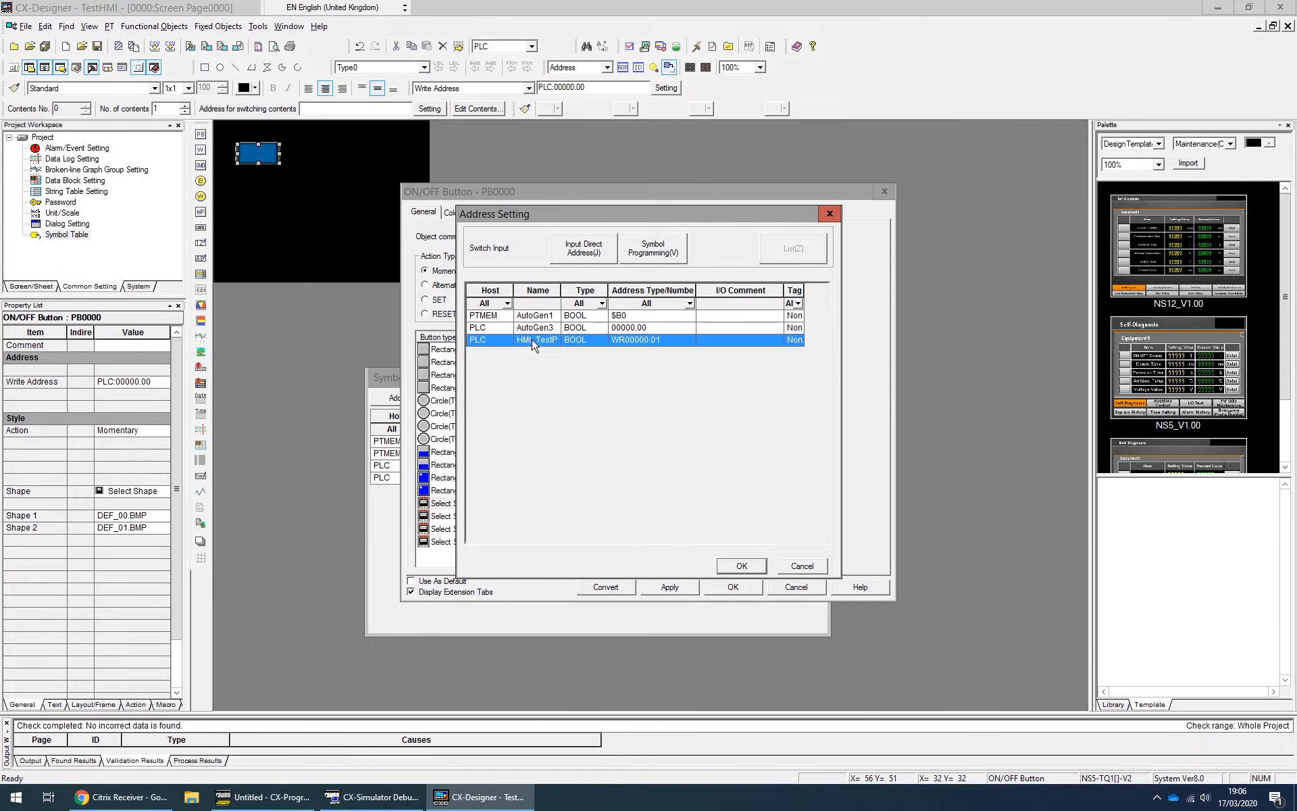
- Examine the direct address and symbol programming entry modes, including the available memory areas and the word and bit fields
{"action": "left_click", "coordinate": [673, 255]}
{"action": "left_click", "coordinate": [795, 251]}
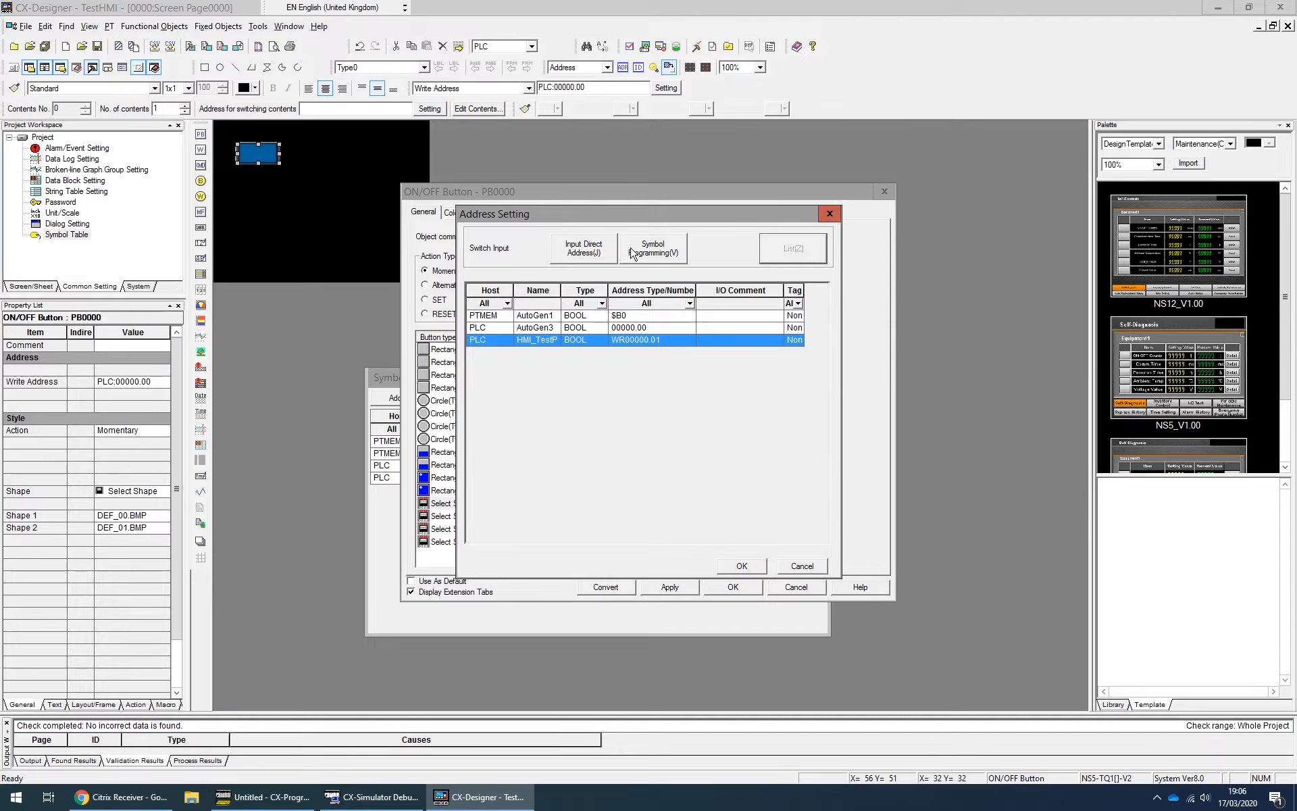
{"action": "left_click", "coordinate": [581, 249]}
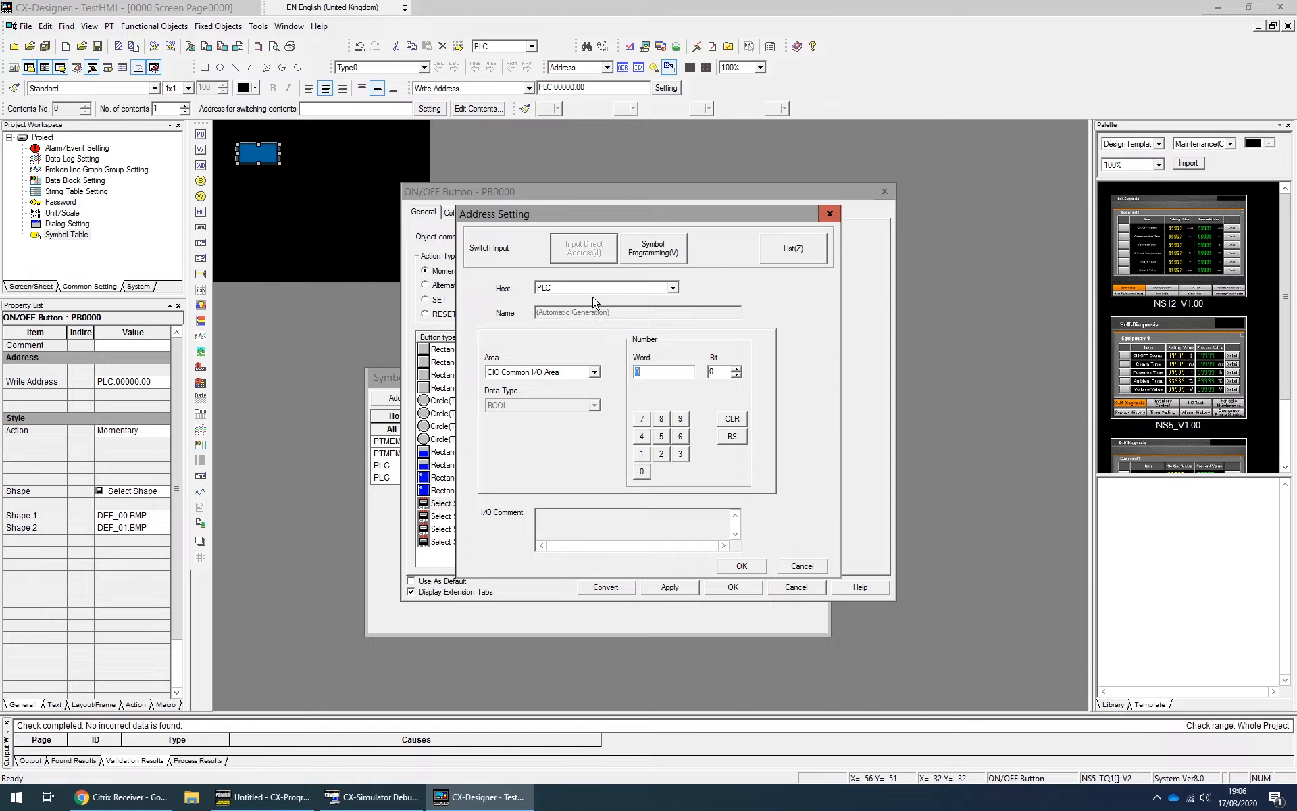
{"action": "left_click", "coordinate": [552, 378]}
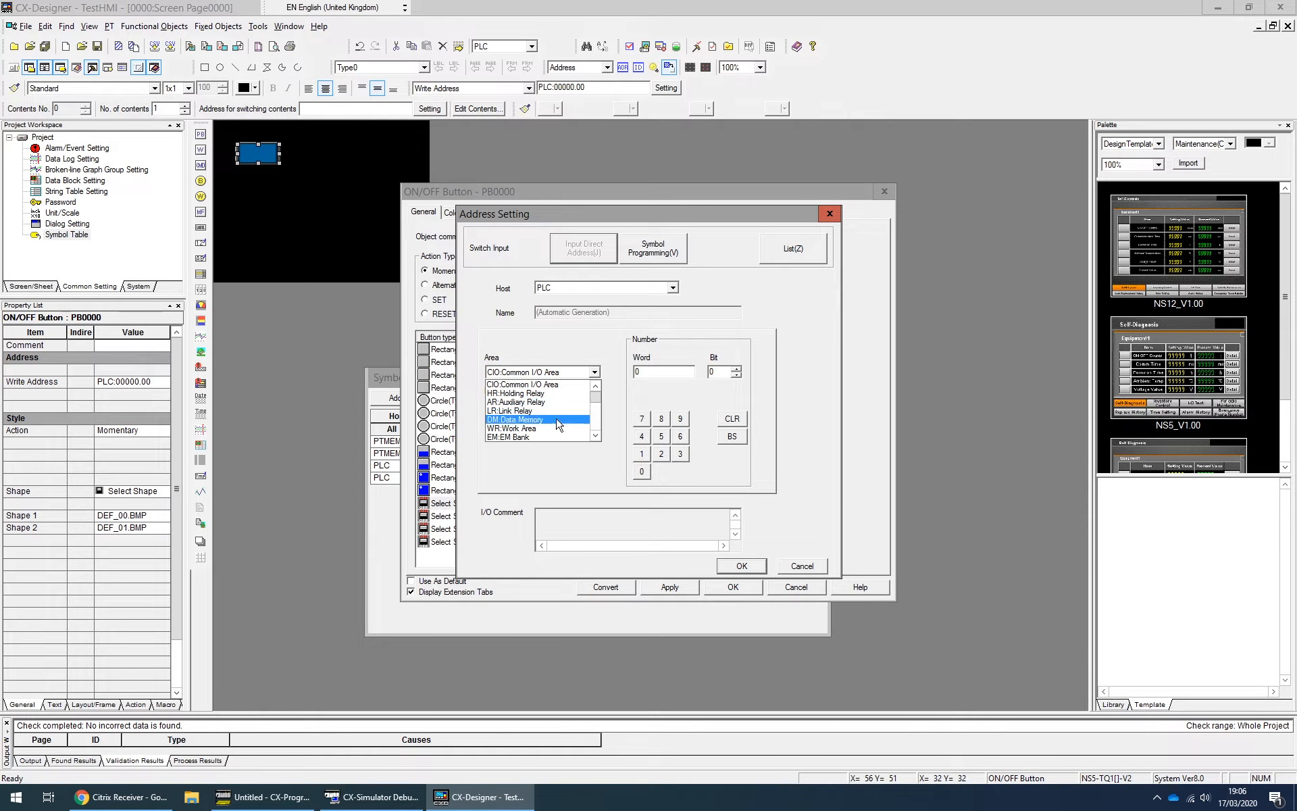
{"action": "scroll", "coordinate": [558, 425], "scroll_direction": "down", "scroll_amount": 2}
{"action": "scroll", "coordinate": [557, 420], "scroll_direction": "up", "scroll_amount": 1}
{"action": "left_click", "coordinate": [638, 376]}
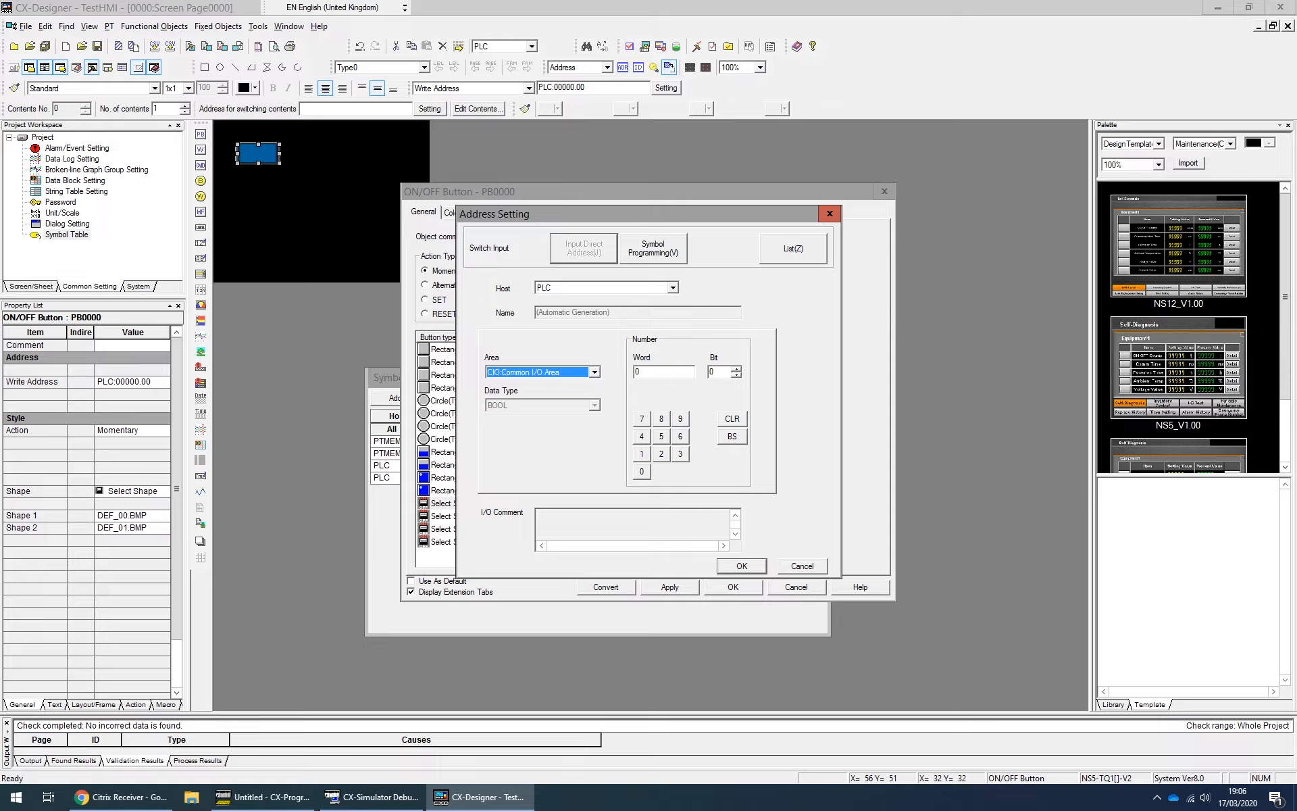
{"action": "left_click", "coordinate": [721, 372]}
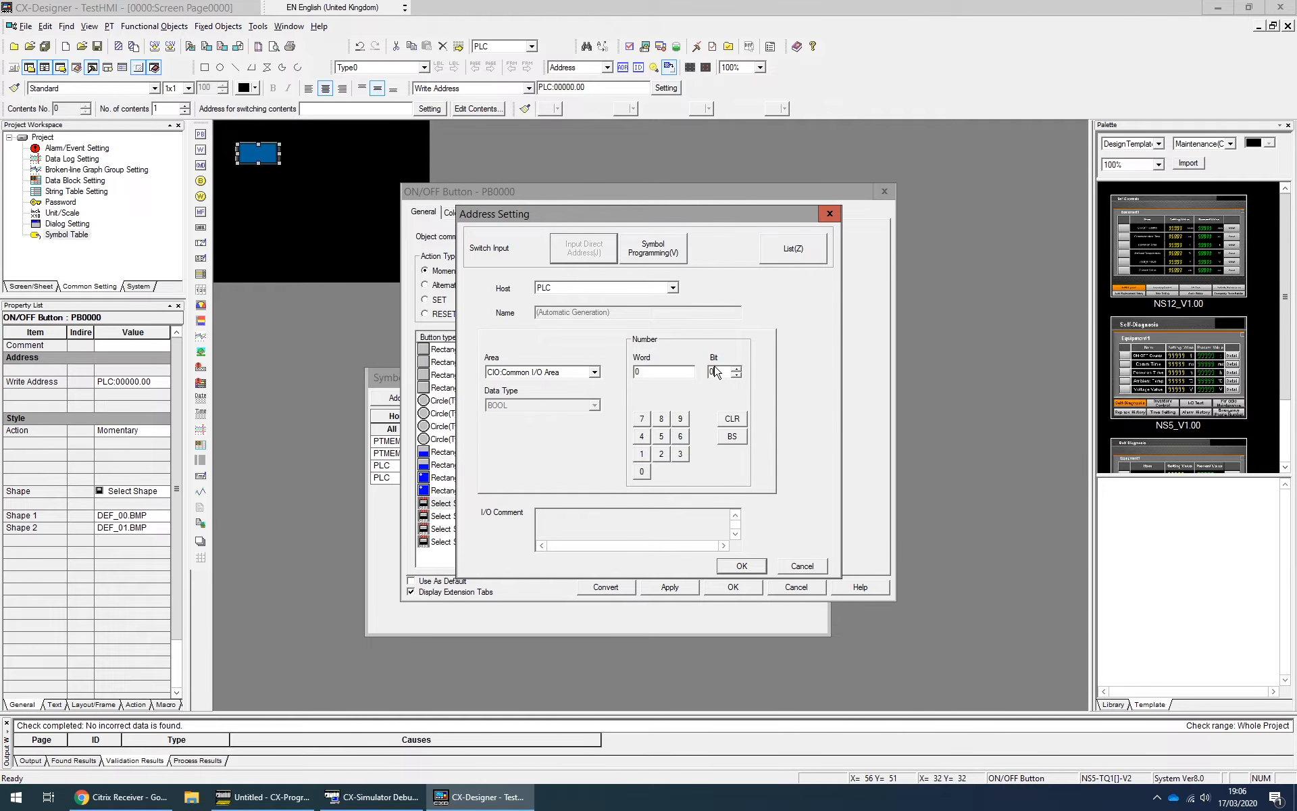
{"action": "left_click", "coordinate": [659, 253]}
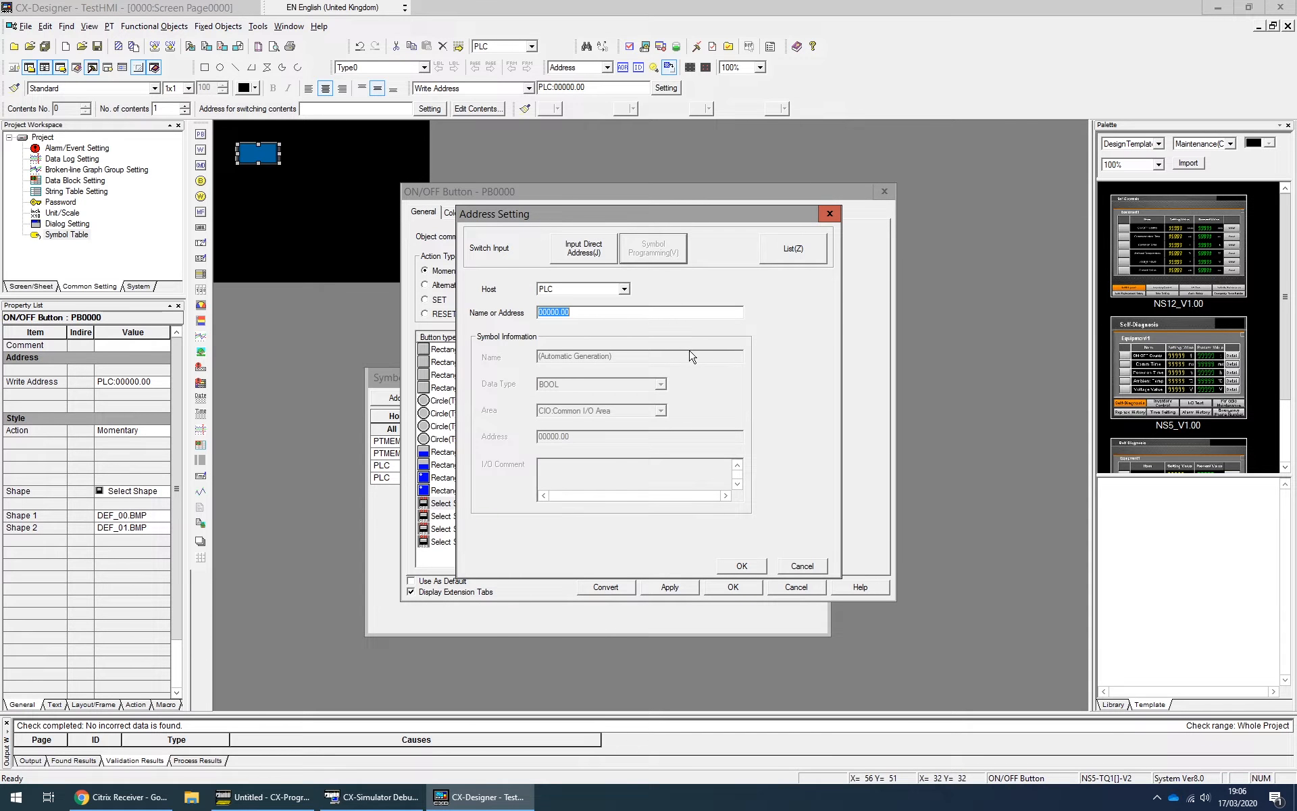
- Return to the symbol list and apply HMI_TestPB as the ON/OFF button's write address
{"action": "left_click", "coordinate": [779, 255]}
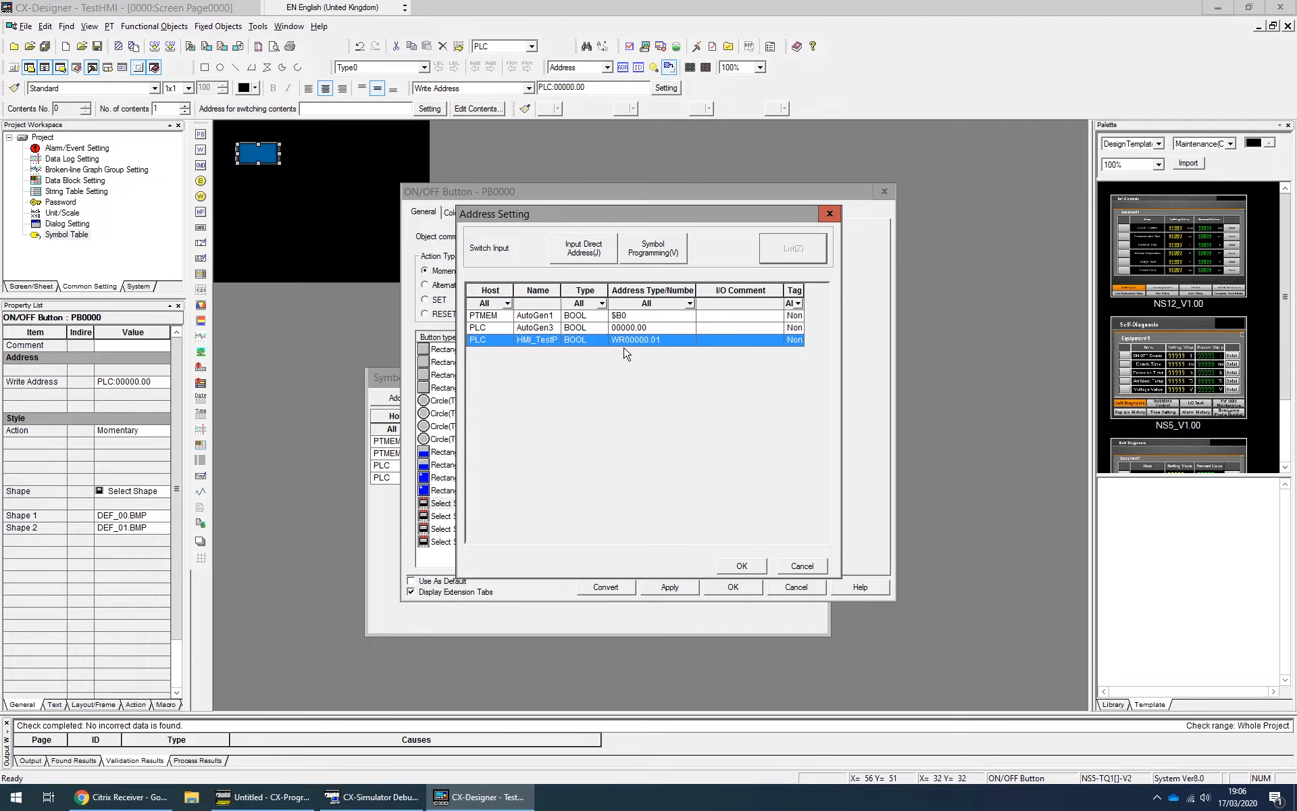
{"action": "left_click", "coordinate": [742, 566]}
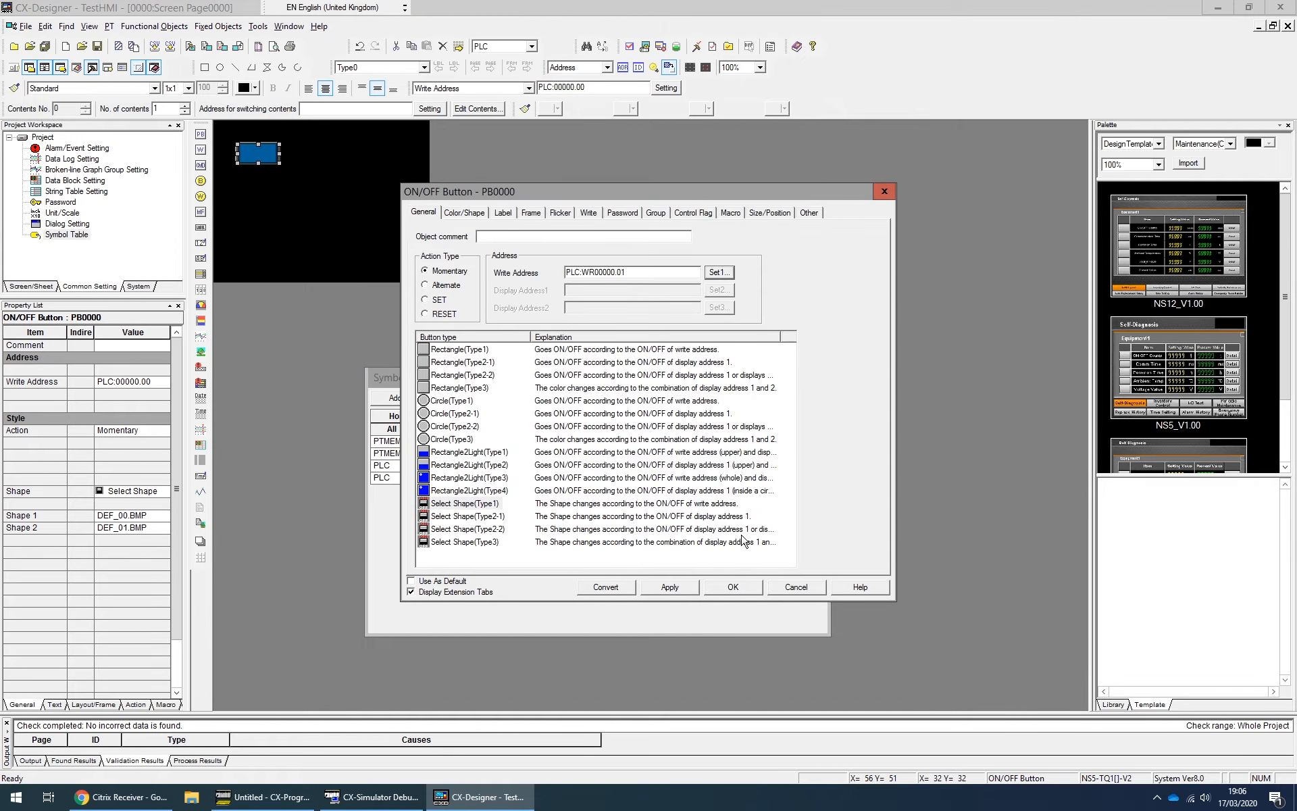
{"action": "left_click", "coordinate": [731, 587]}
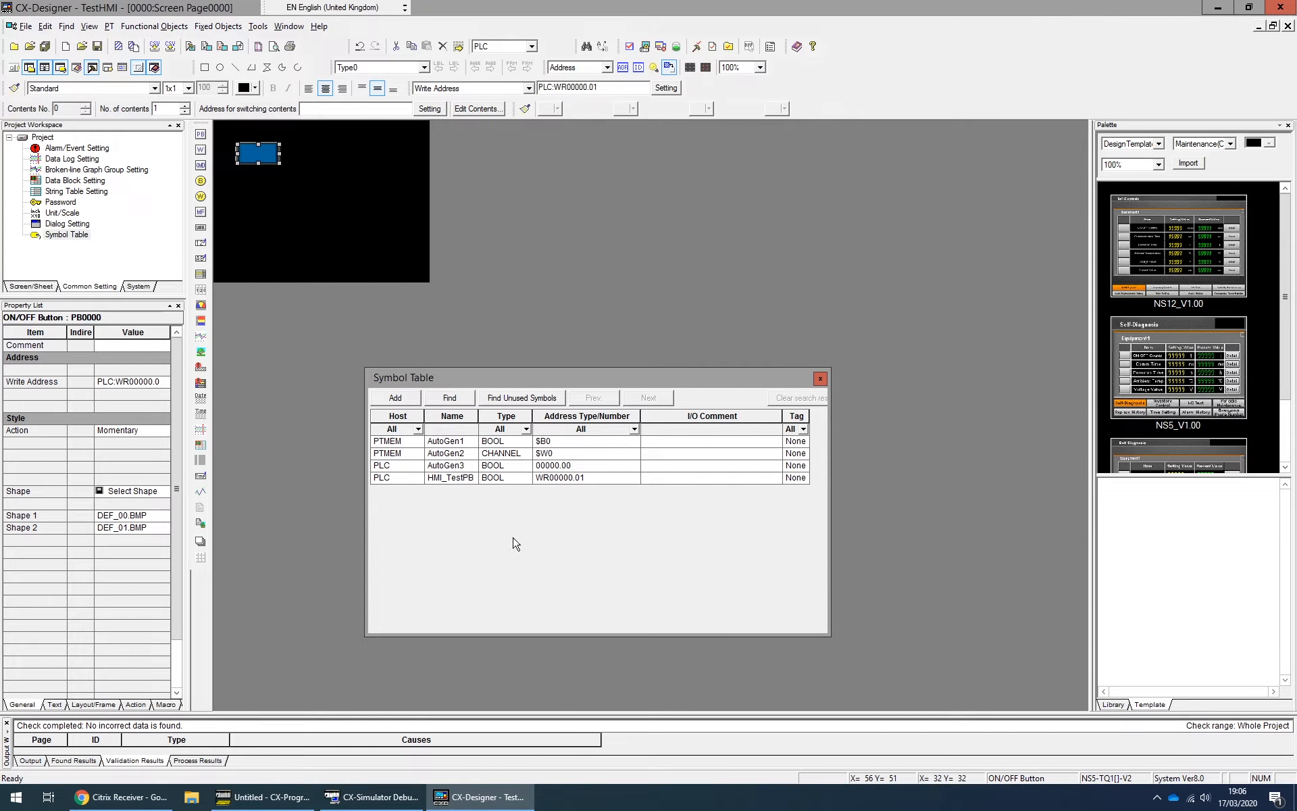
- Inspect the button on the screen page, and switch to CX-Programmer to compare it with the HMI_TestPB contact in Section1
{"action": "left_click", "coordinate": [295, 200]}
{"action": "left_click", "coordinate": [260, 155]}
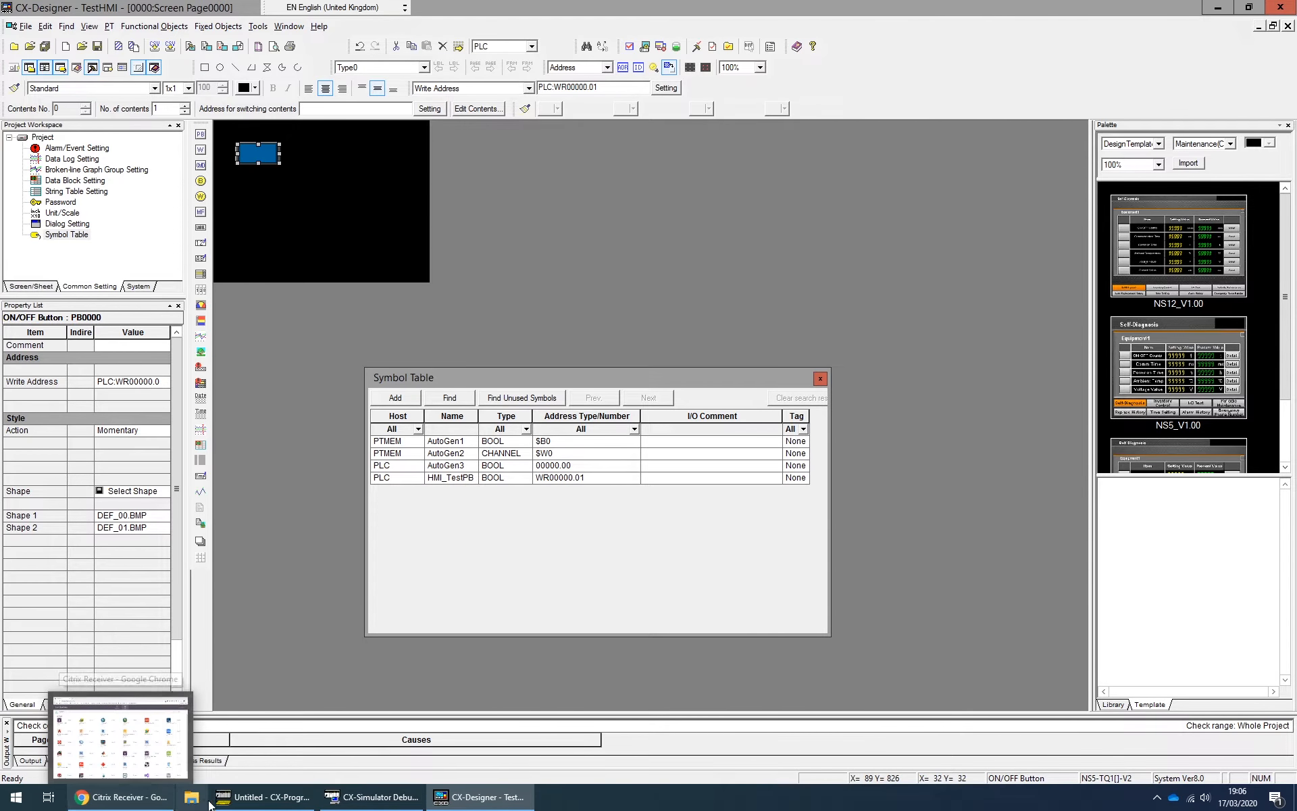
{"action": "left_click", "coordinate": [264, 797]}
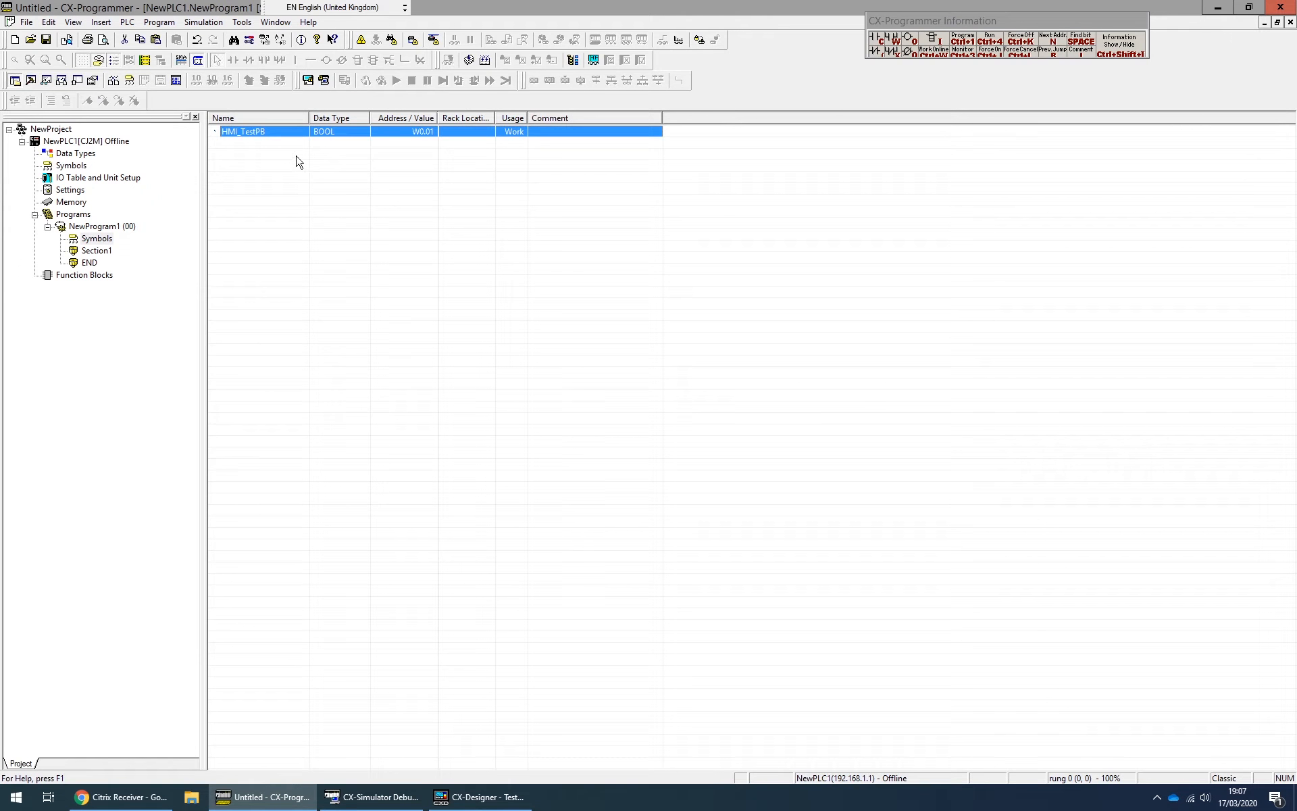
{"action": "double_click", "coordinate": [111, 250]}
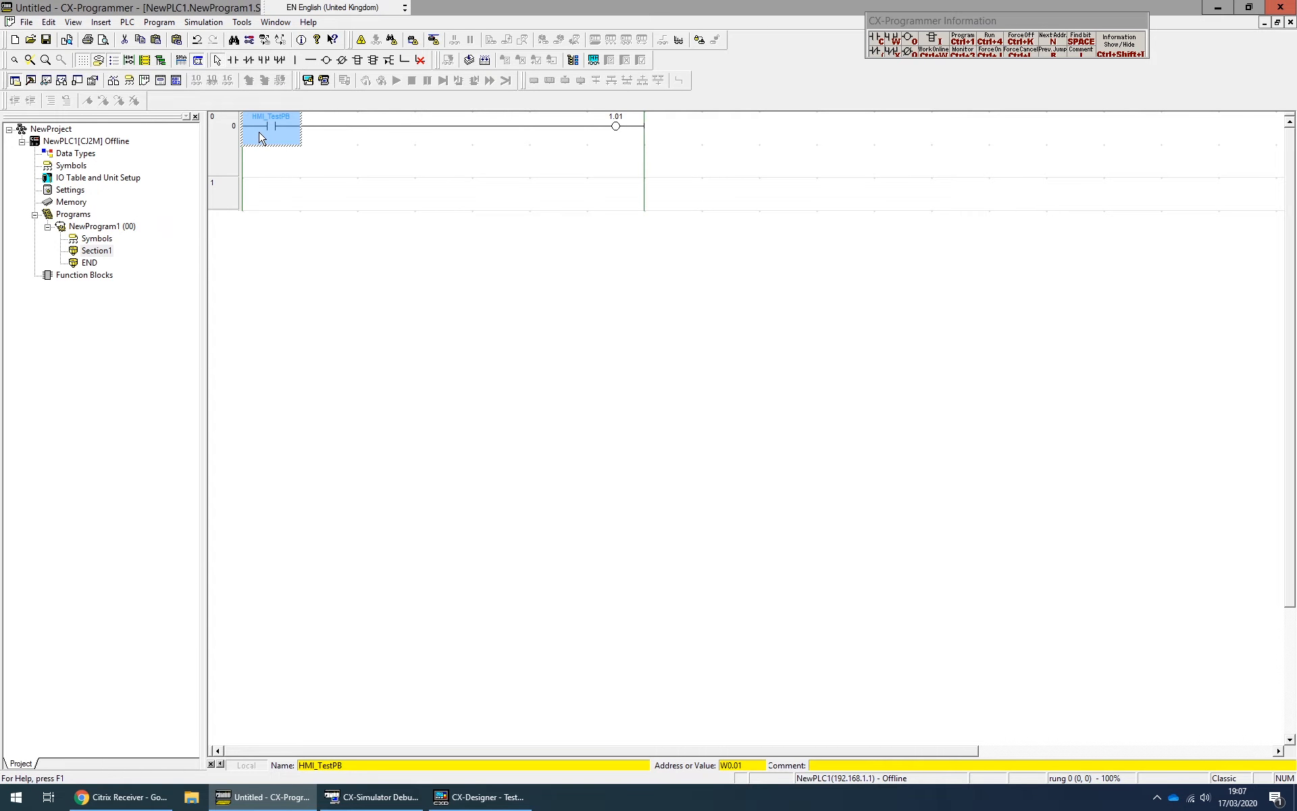
- Switch back to CX-Designer and open the Test function, saving the changes to Screen Page0000
{"action": "left_click", "coordinate": [480, 797]}
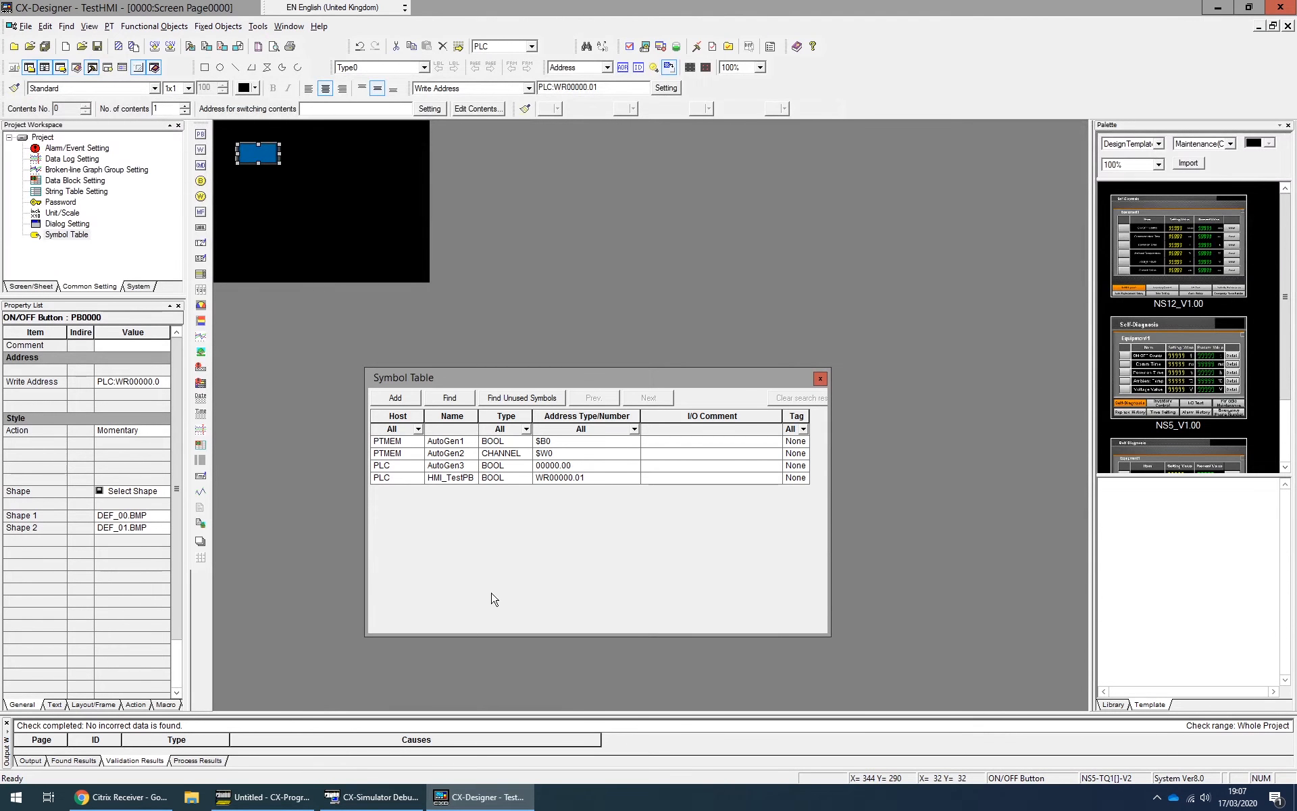
{"action": "left_click", "coordinate": [250, 27]}
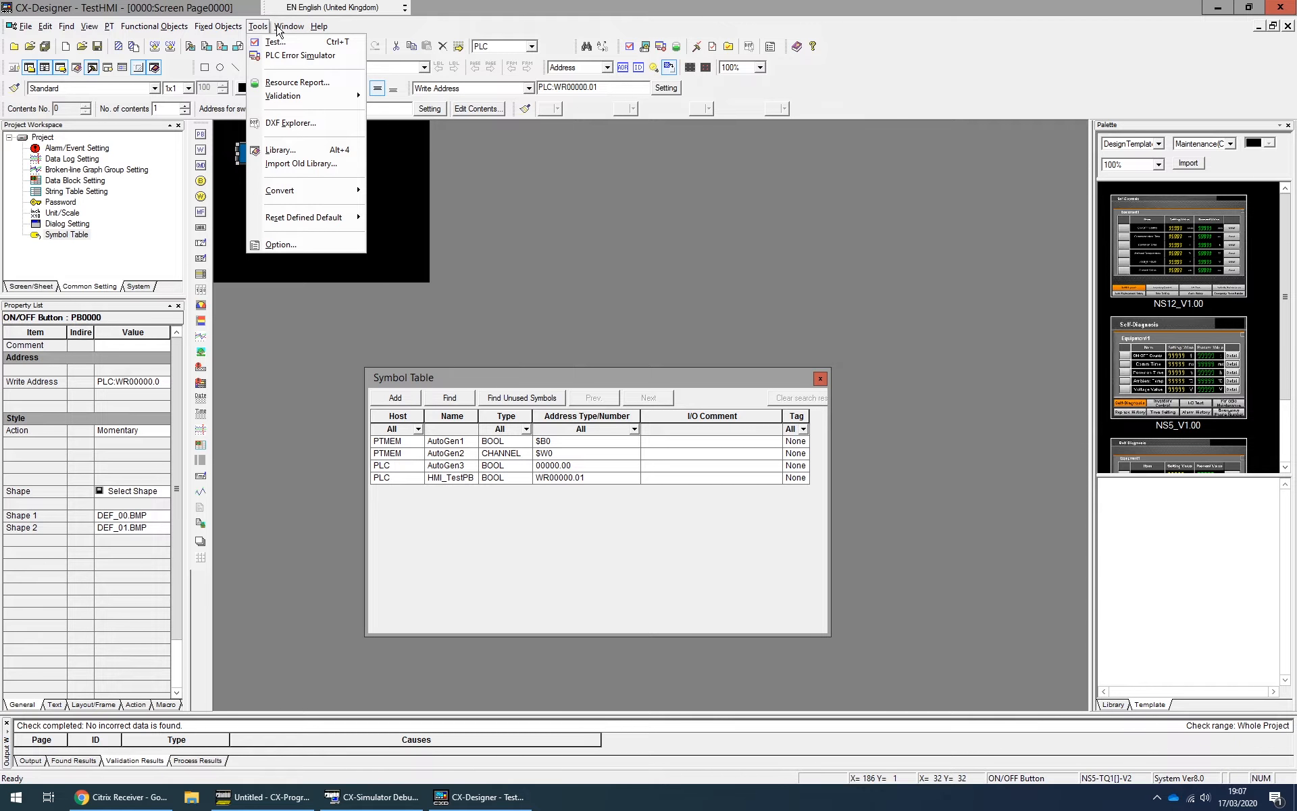
{"action": "mouse_move", "coordinate": [247, 33]}
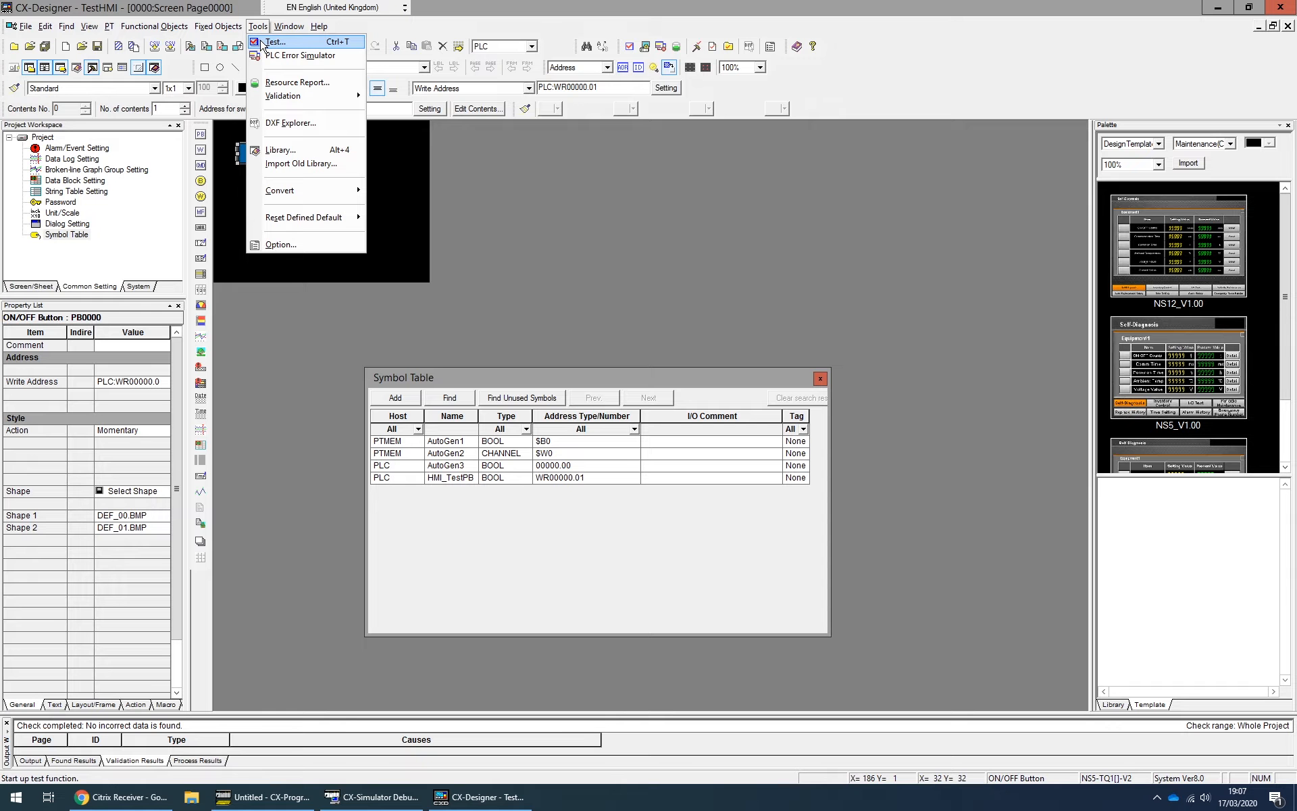
{"action": "left_click", "coordinate": [265, 43]}
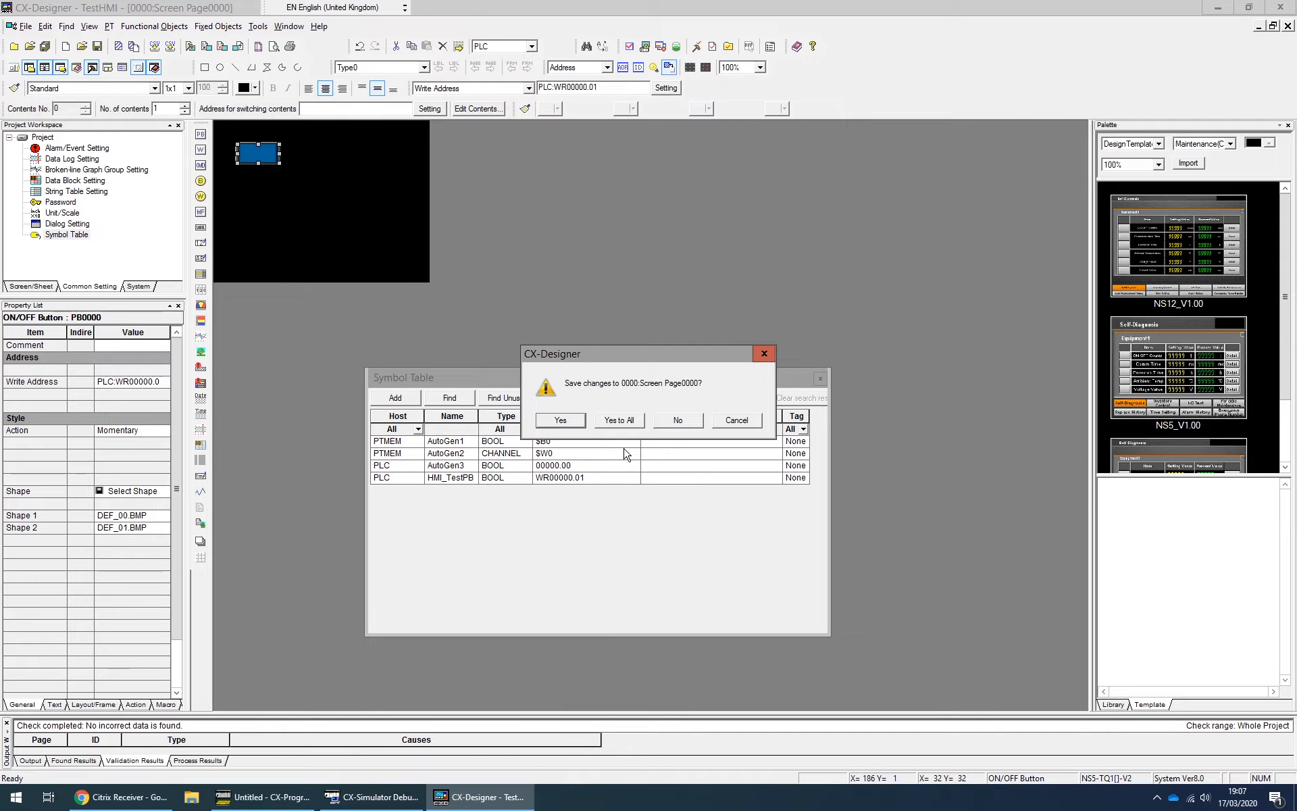
{"action": "left_click", "coordinate": [562, 420]}
{"action": "left_click", "coordinate": [568, 422]}
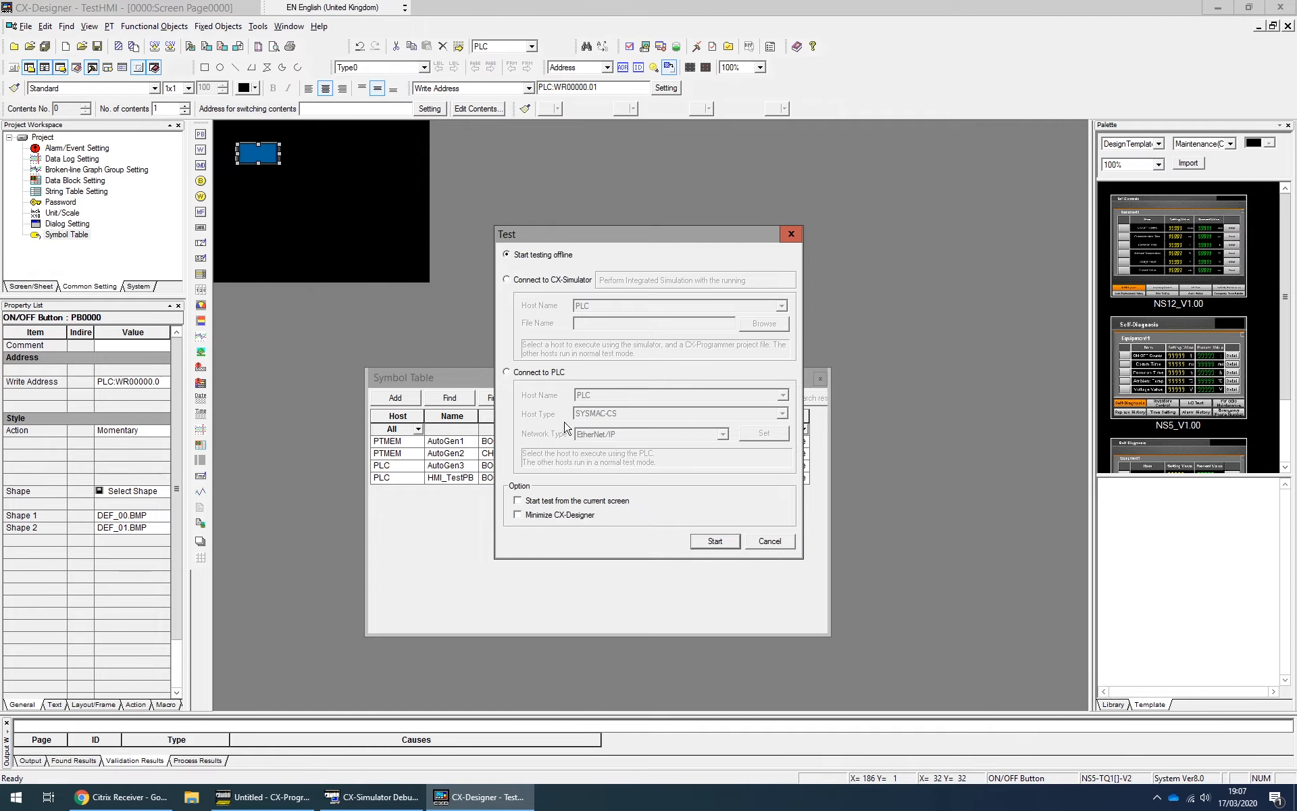
- Compare the CX-Simulator and PLC connection options for the test, and choose Connect to CX-Simulator
{"action": "left_click", "coordinate": [546, 282]}
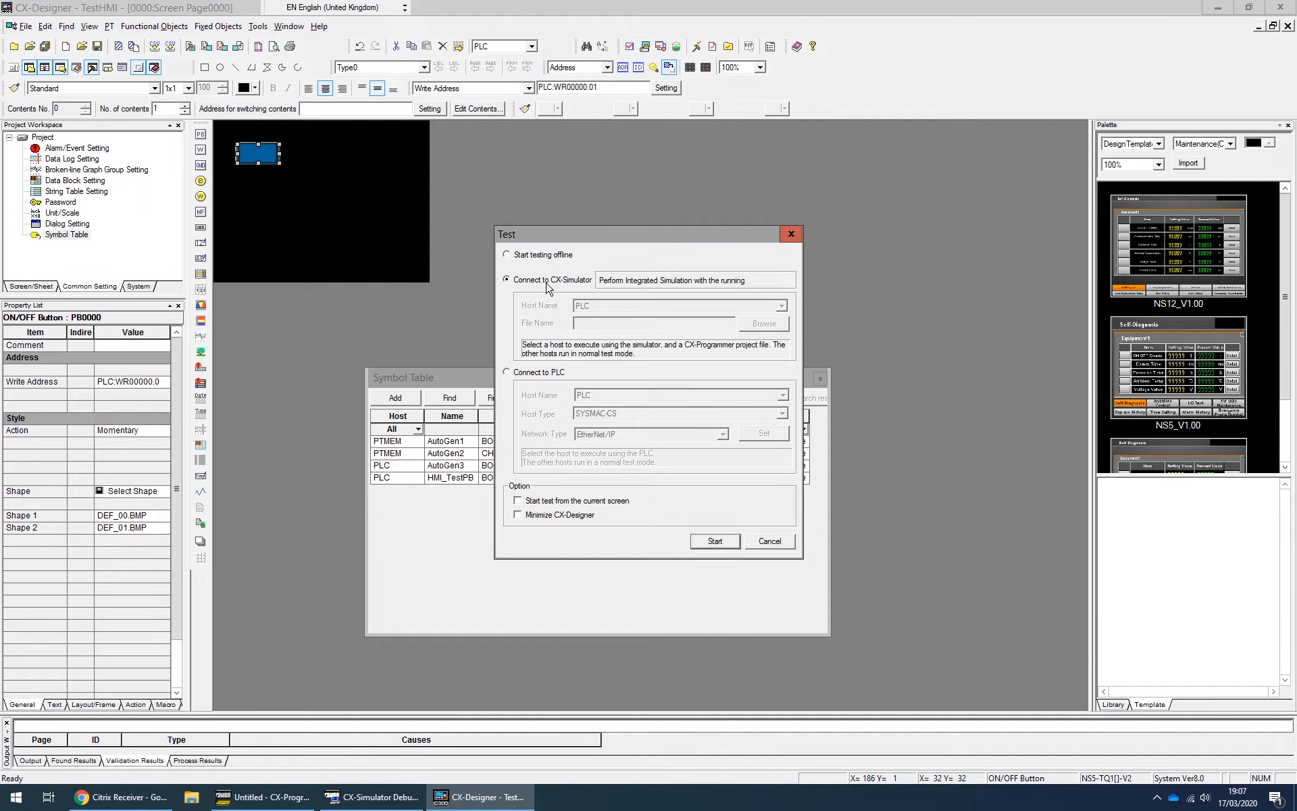
{"action": "left_click", "coordinate": [521, 375]}
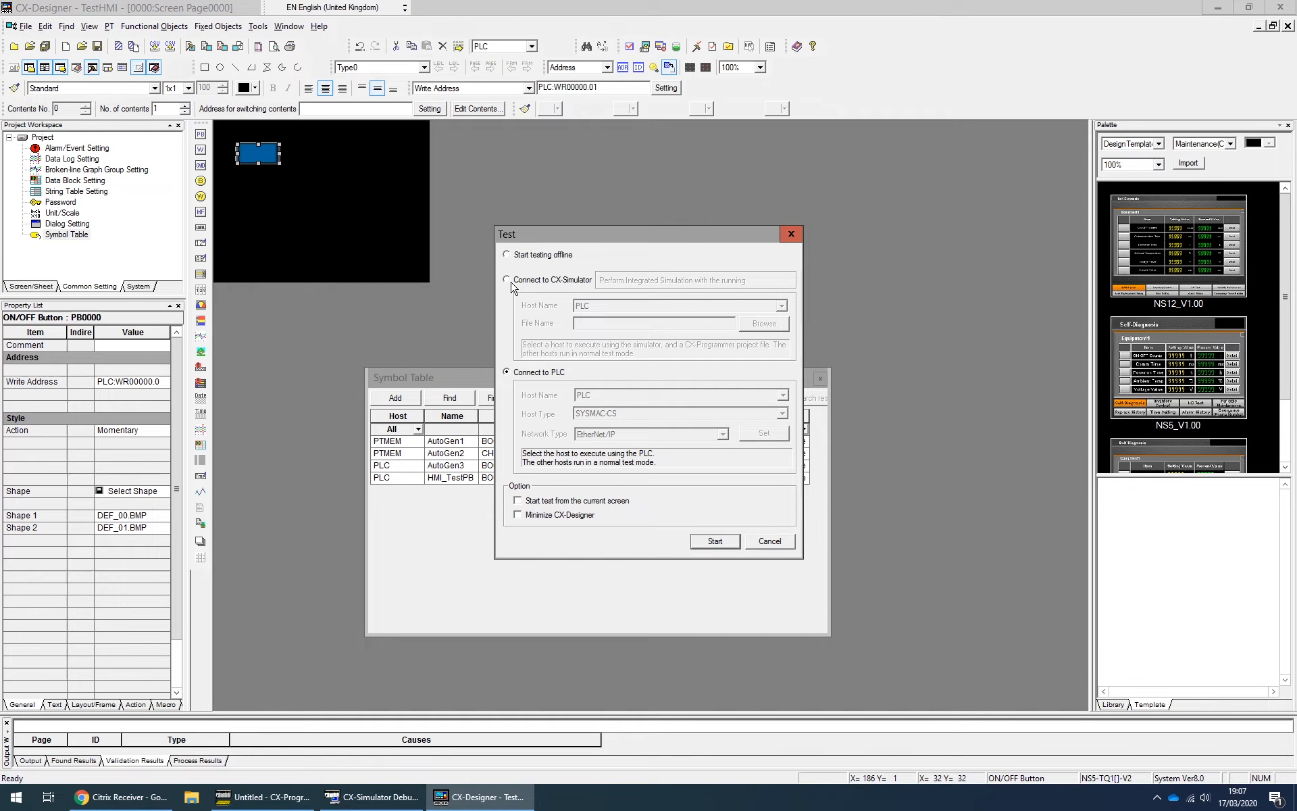
{"action": "left_click", "coordinate": [543, 281]}
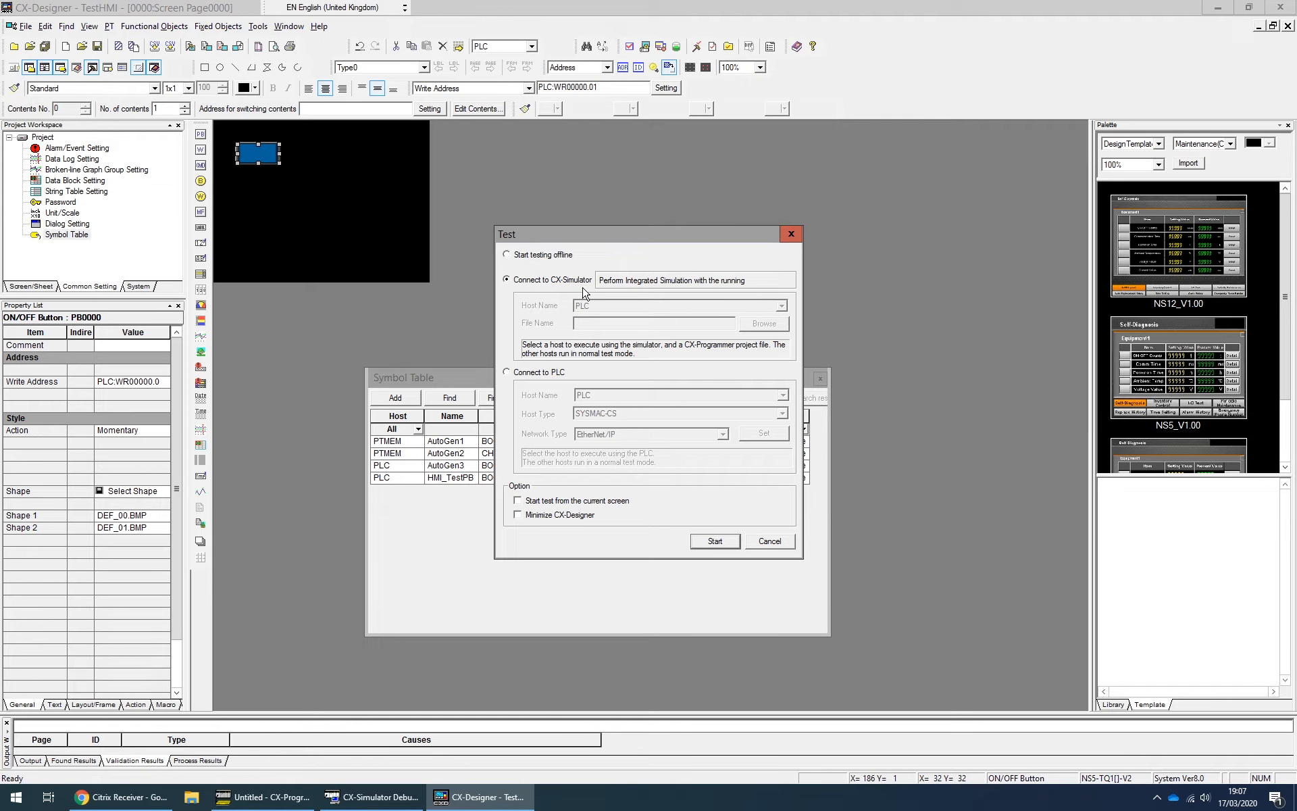
{"action": "left_click", "coordinate": [554, 376]}
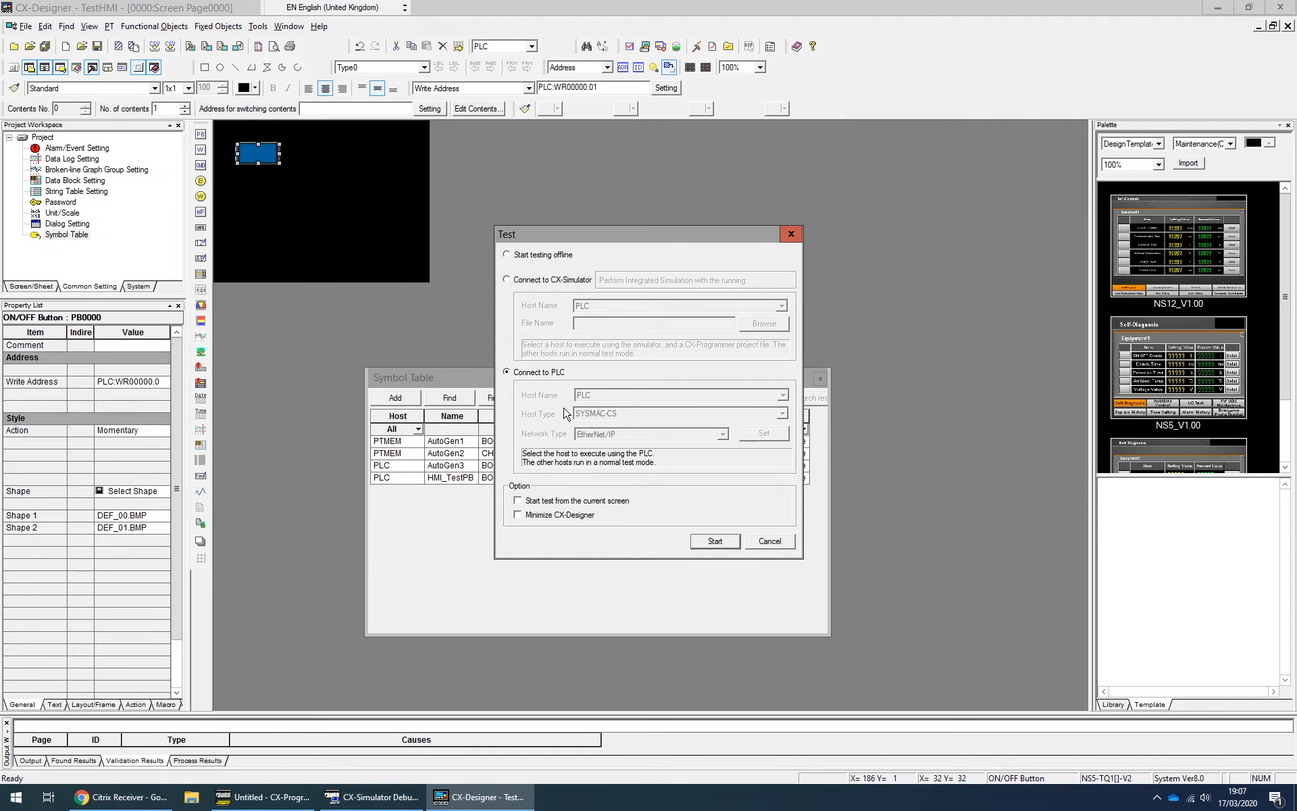
{"action": "left_click", "coordinate": [547, 283]}
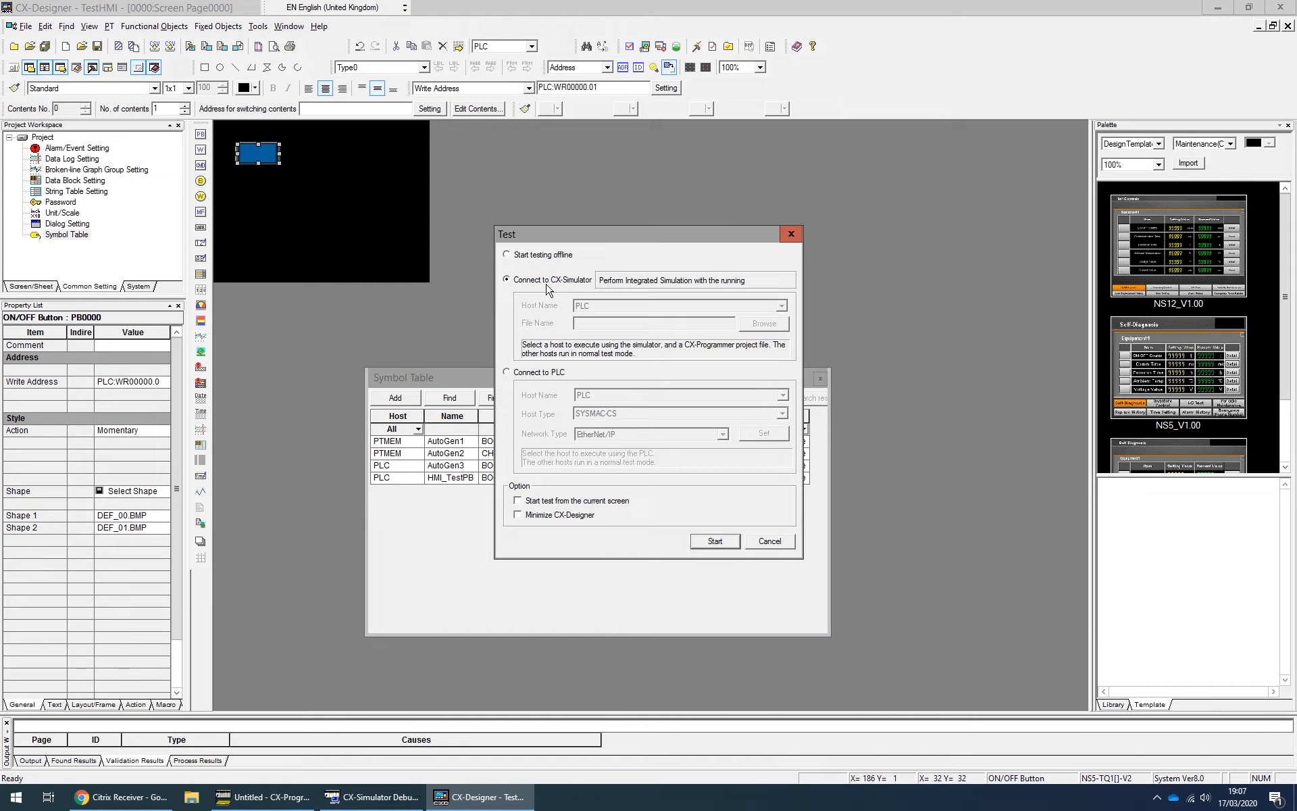
- Start the HMI test connected to CX-Simulator and move the TestHMI test window clear of the project tree
{"action": "left_click", "coordinate": [715, 542]}
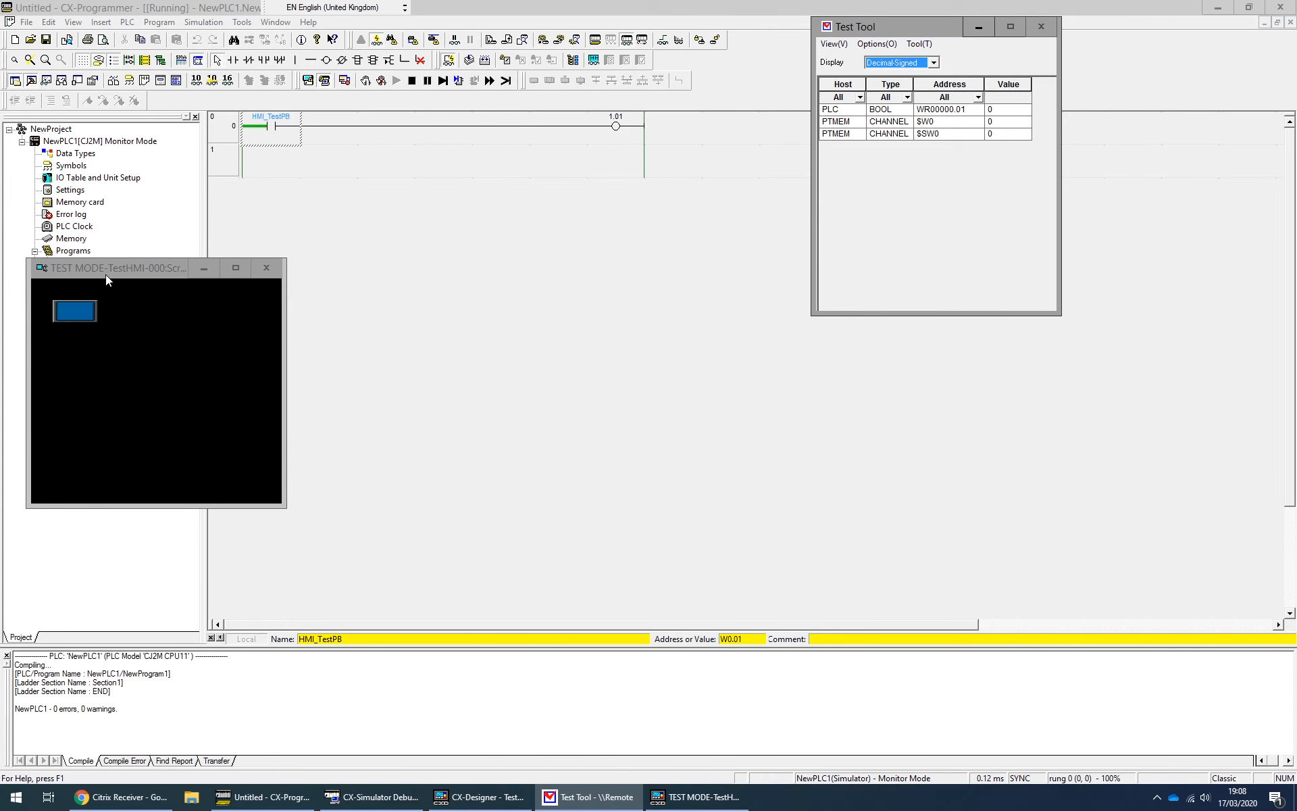
{"action": "left_click_drag", "start_coordinate": [106, 274], "coordinate": [484, 290]}
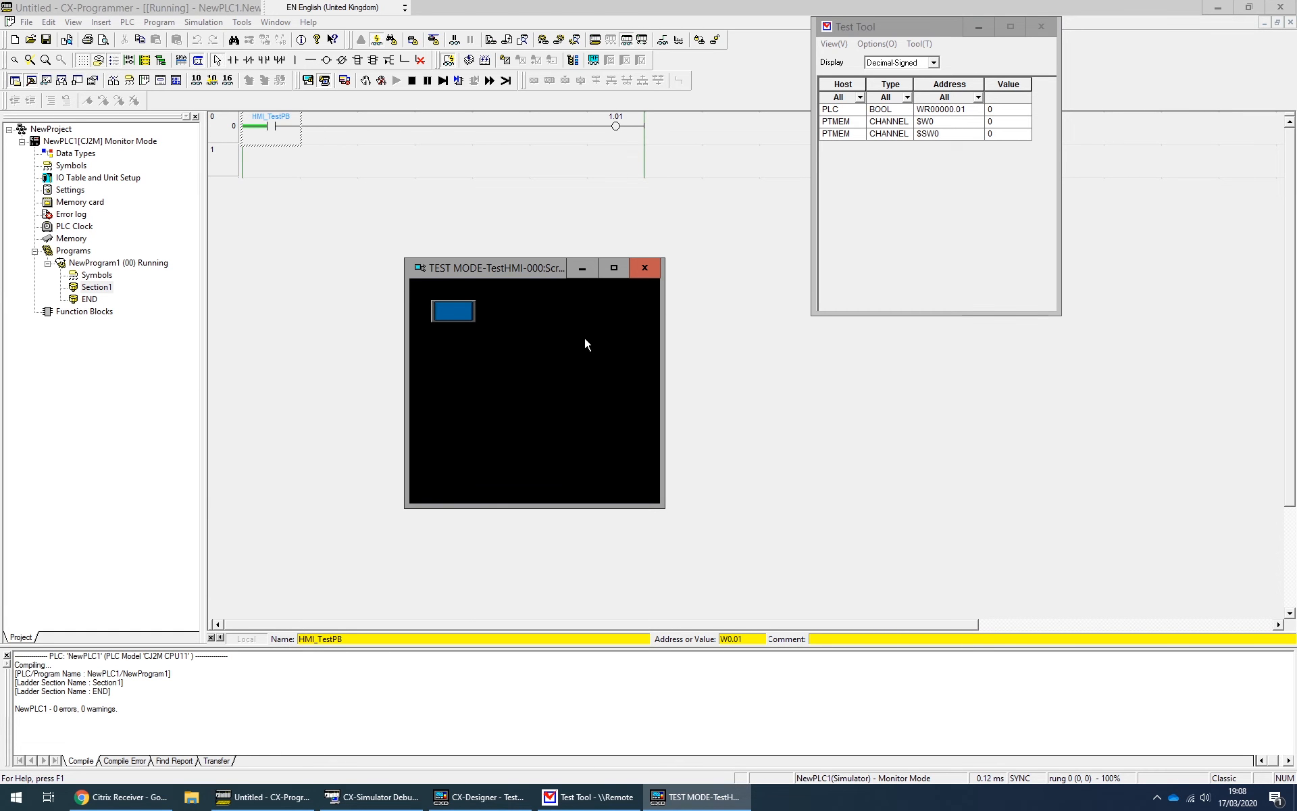
- Operate the ON/OFF button on the test screen repeatedly and watch the HMI_TestPB contact and 1.01 coil in the ladder
{"action": "left_click", "coordinate": [459, 315]}
{"action": "left_click", "coordinate": [460, 315]}
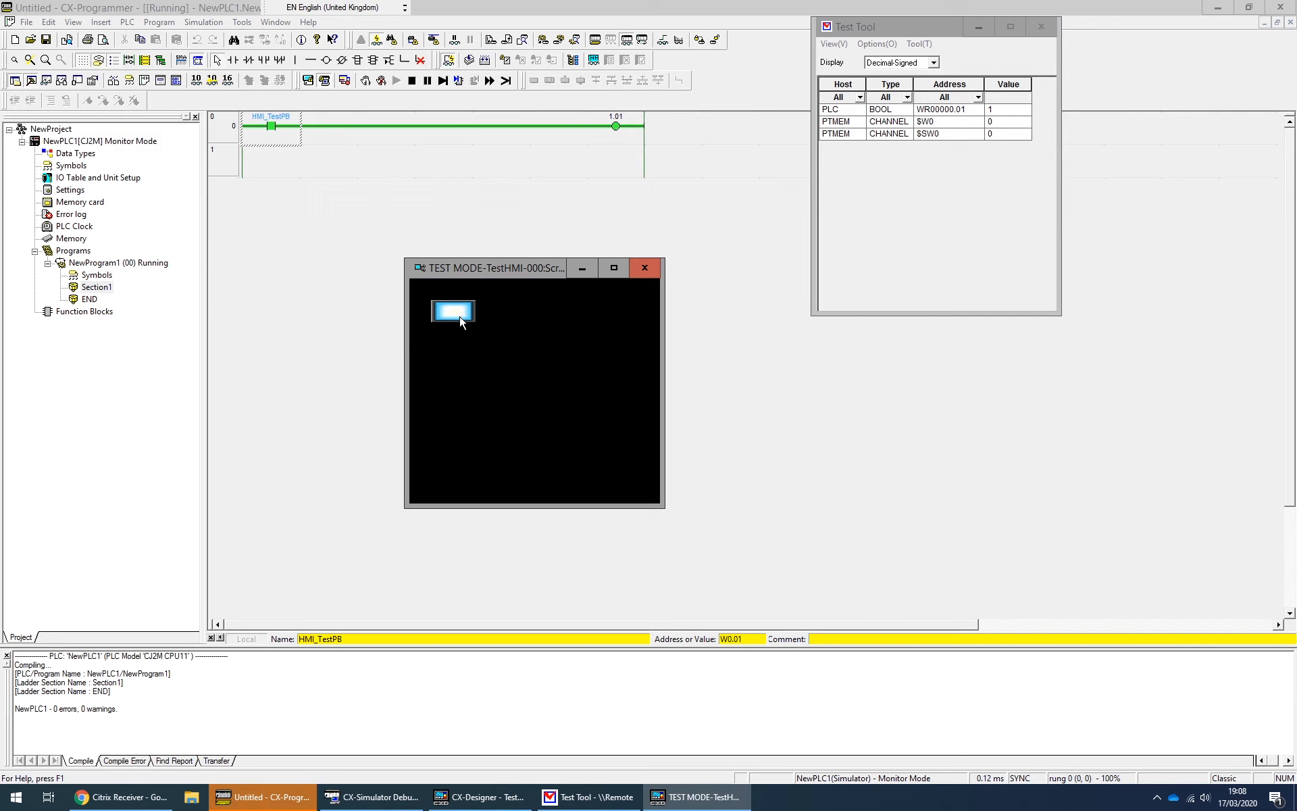
{"action": "left_click", "coordinate": [471, 302]}
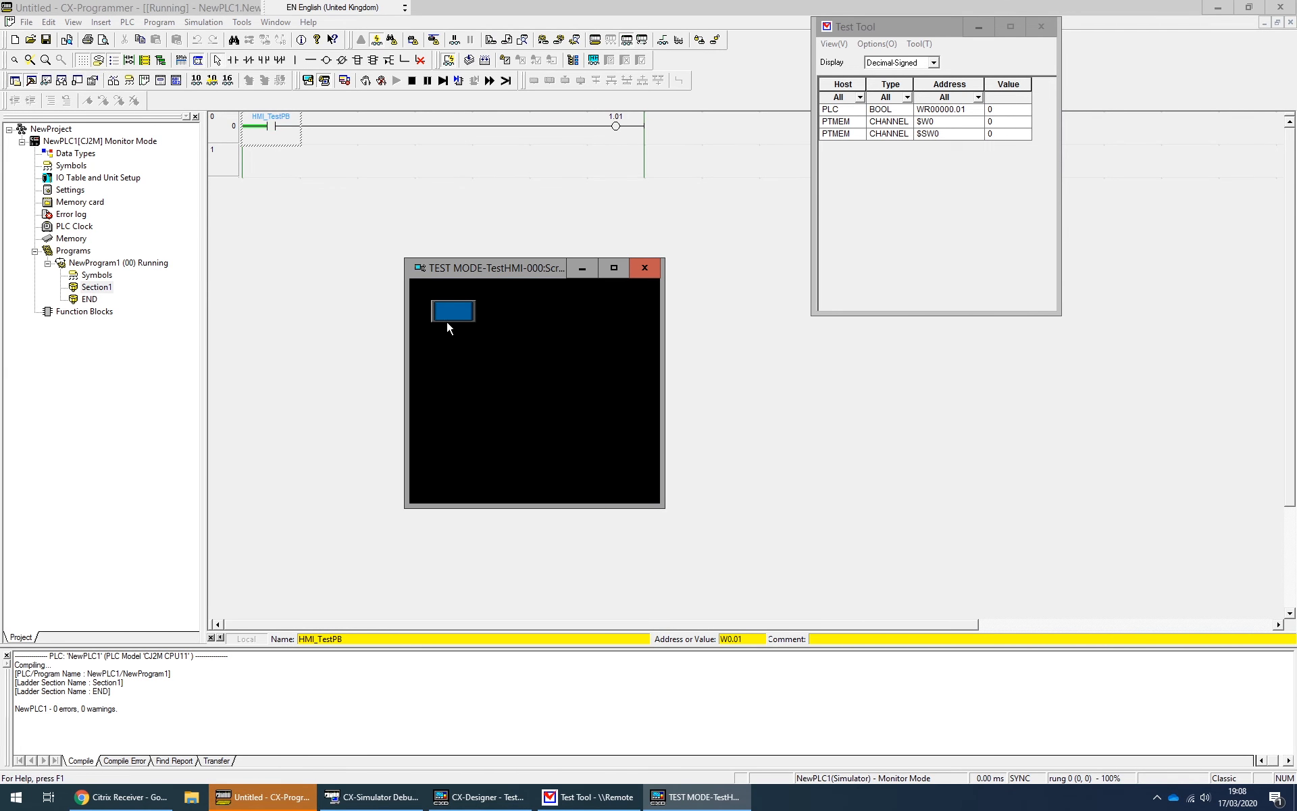
{"action": "left_click", "coordinate": [444, 308]}
{"action": "left_click", "coordinate": [448, 312]}
{"action": "left_click", "coordinate": [448, 312]}
{"action": "left_click", "coordinate": [447, 312]}
- Exit the TestHMI test mode session, confirming the exit, and switch back to CX-Designer
{"action": "mouse_move", "coordinate": [673, 804]}
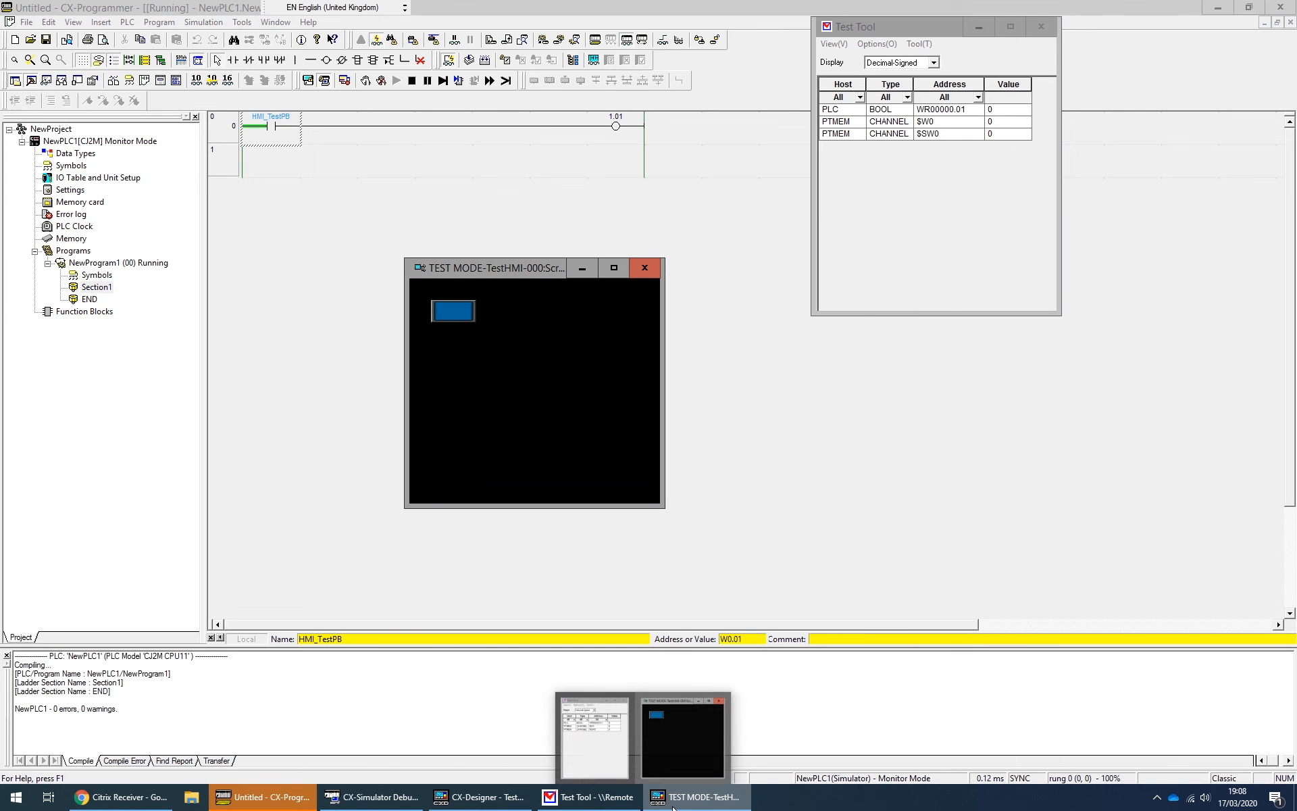
{"action": "left_click", "coordinate": [645, 268]}
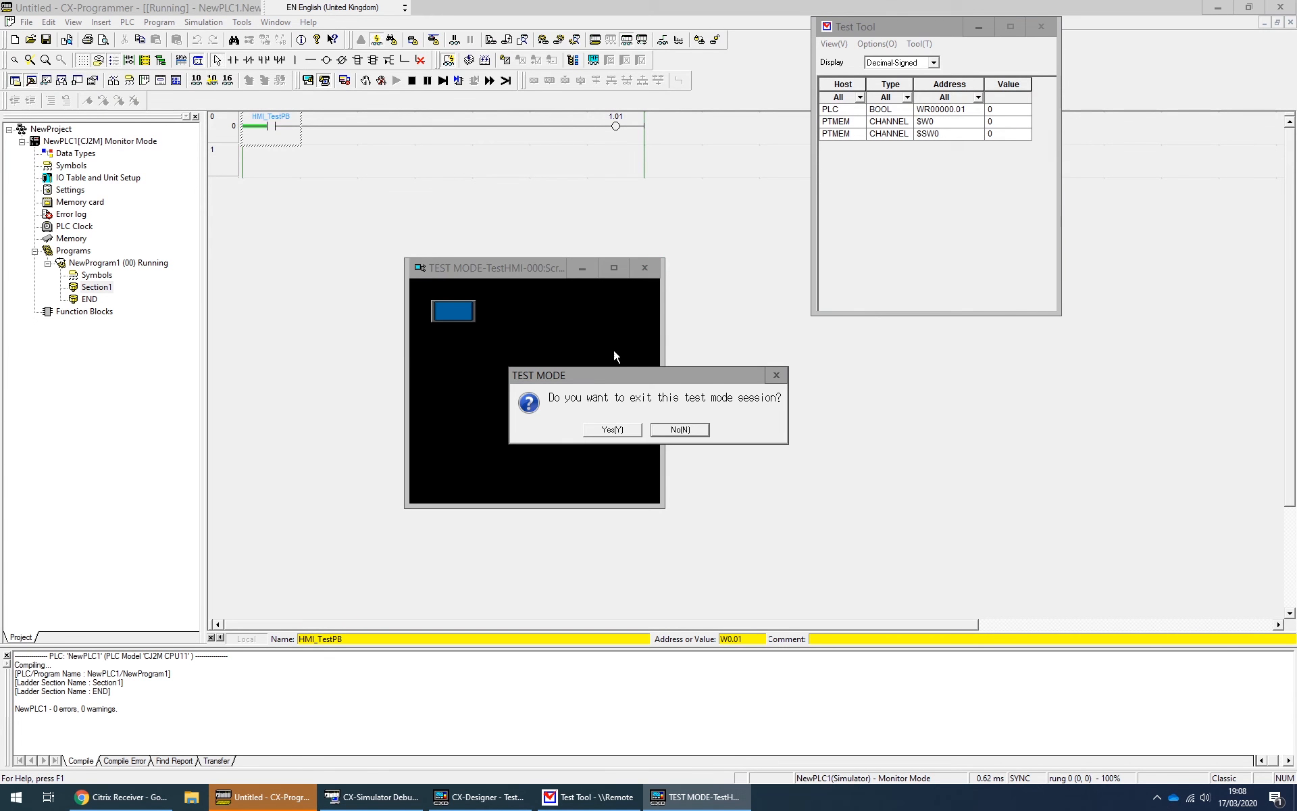
{"action": "left_click", "coordinate": [612, 431]}
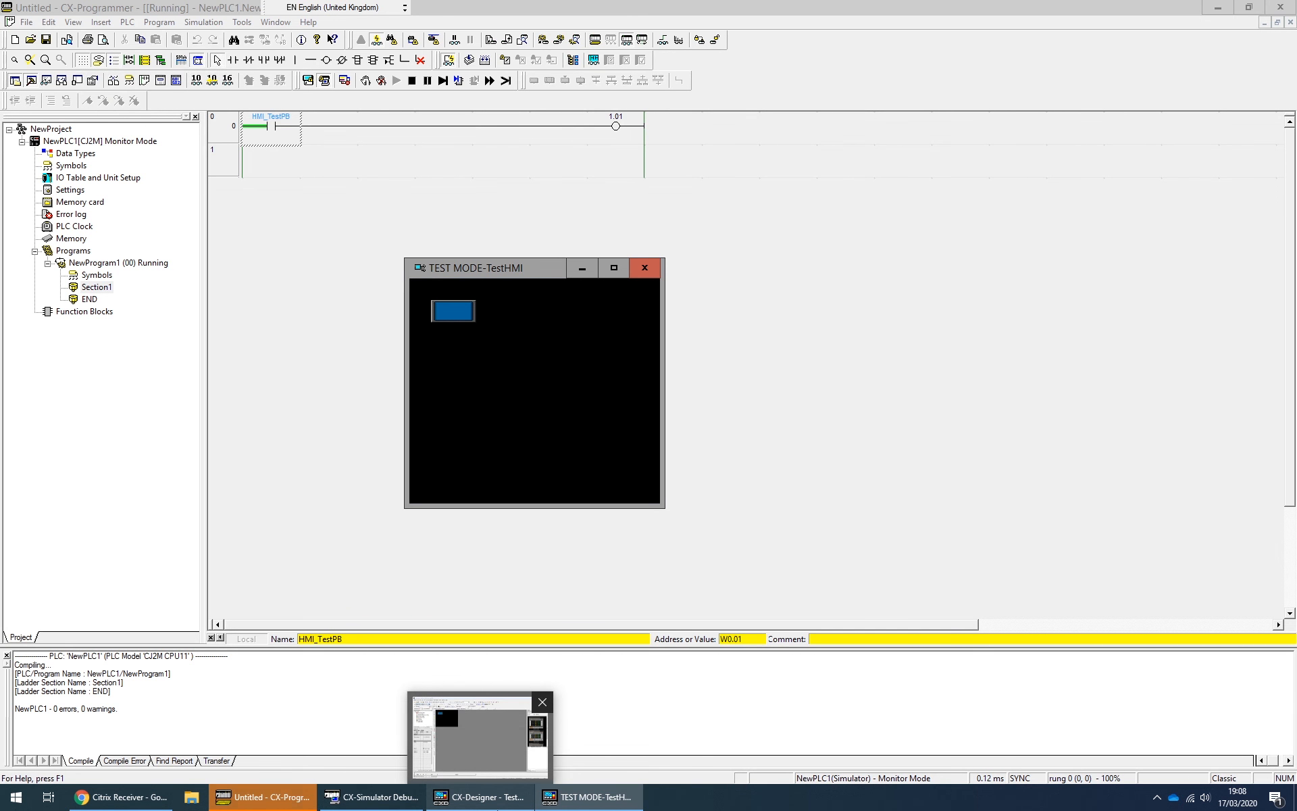
{"action": "left_click", "coordinate": [475, 800]}
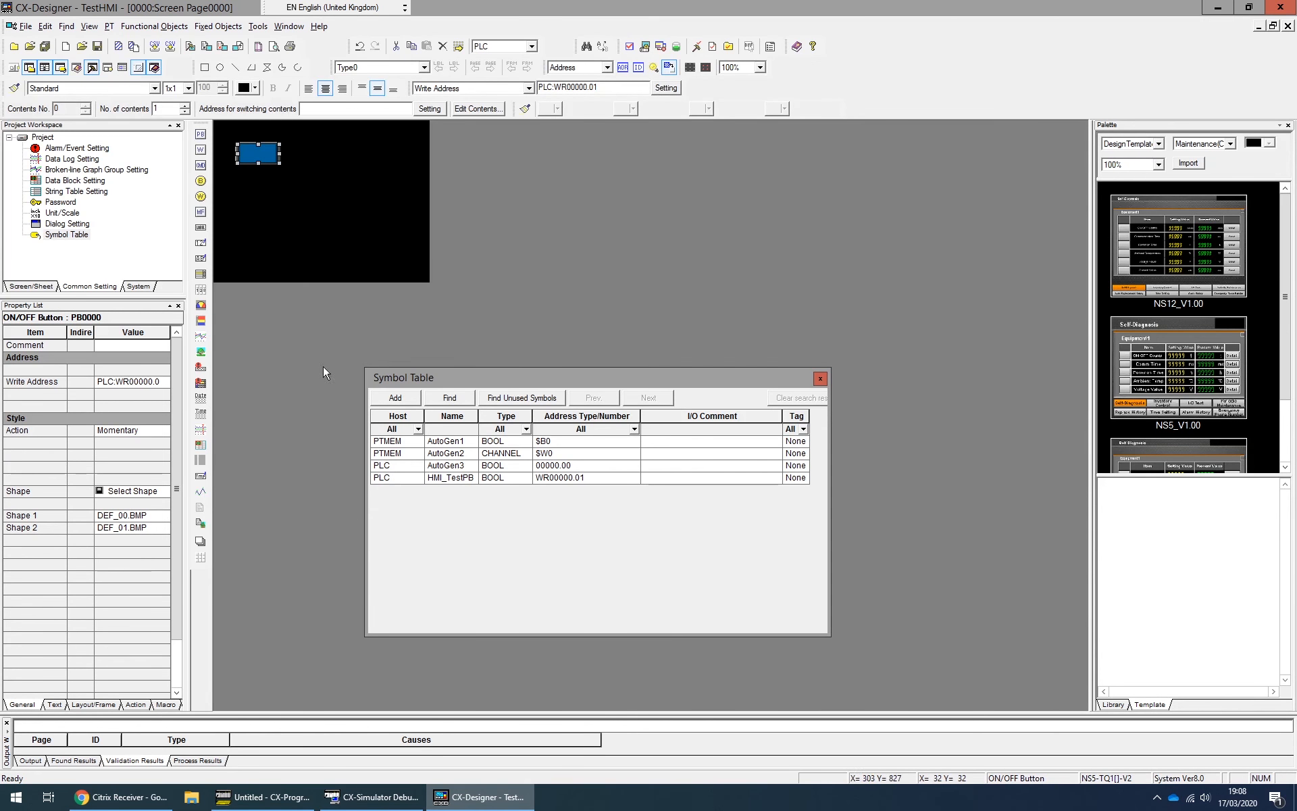
- Switch to CX-Programmer and take NewPLC1 offline from the simulator
{"action": "left_click", "coordinate": [289, 801]}
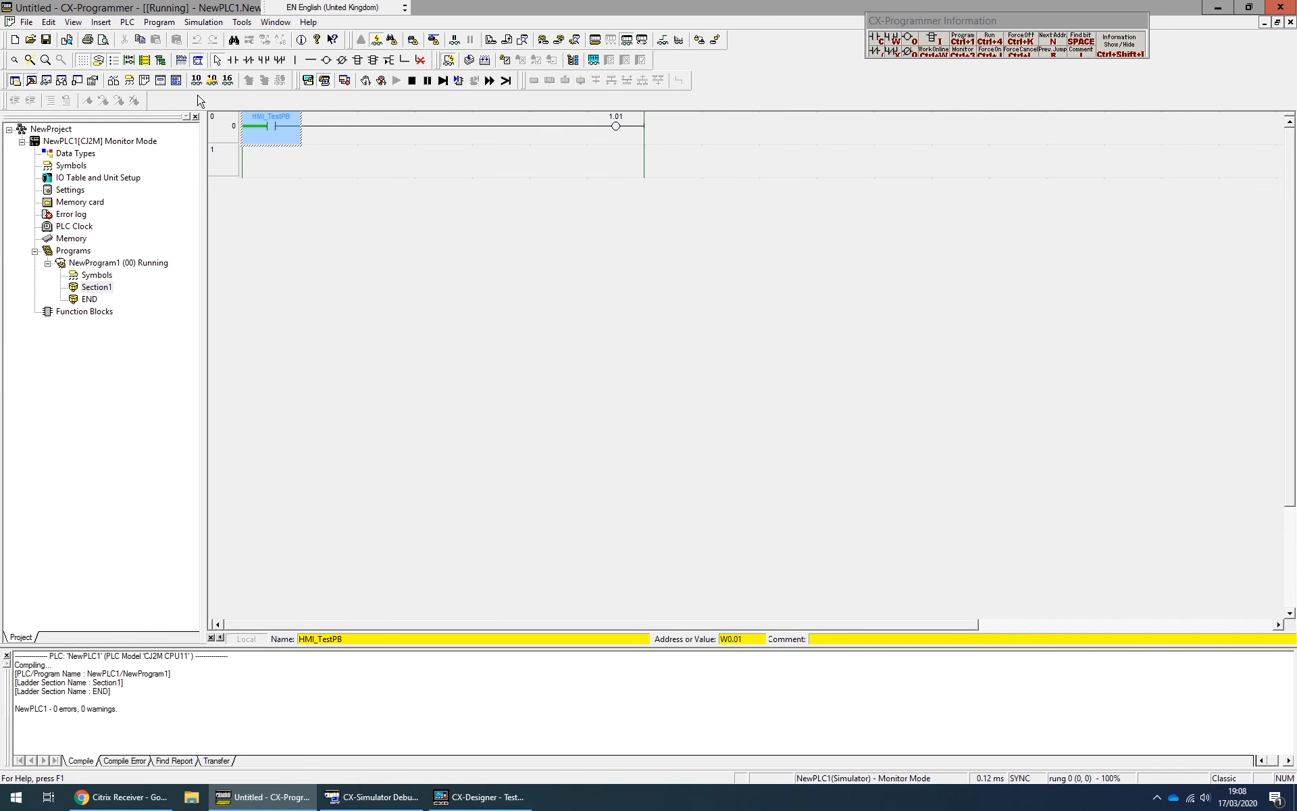
{"action": "left_click", "coordinate": [202, 22]}
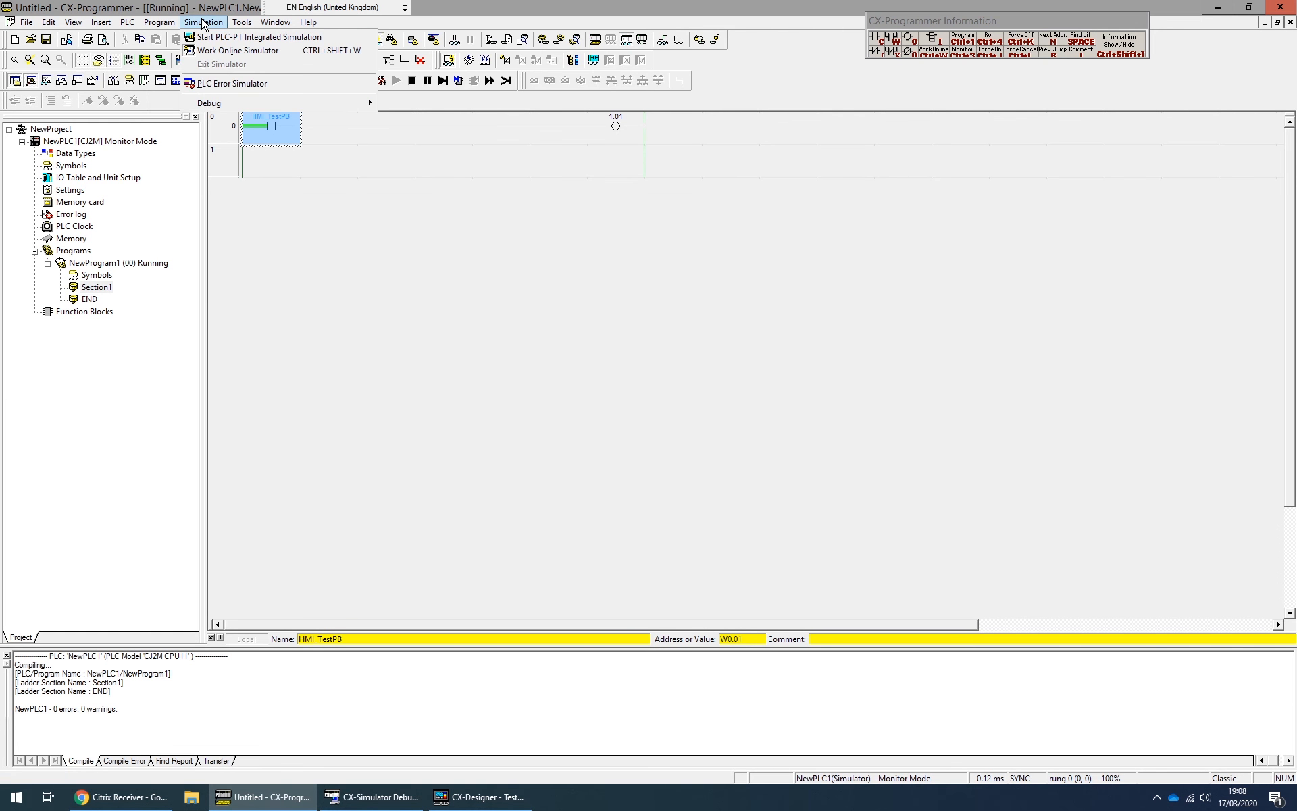
{"action": "left_click", "coordinate": [227, 54]}
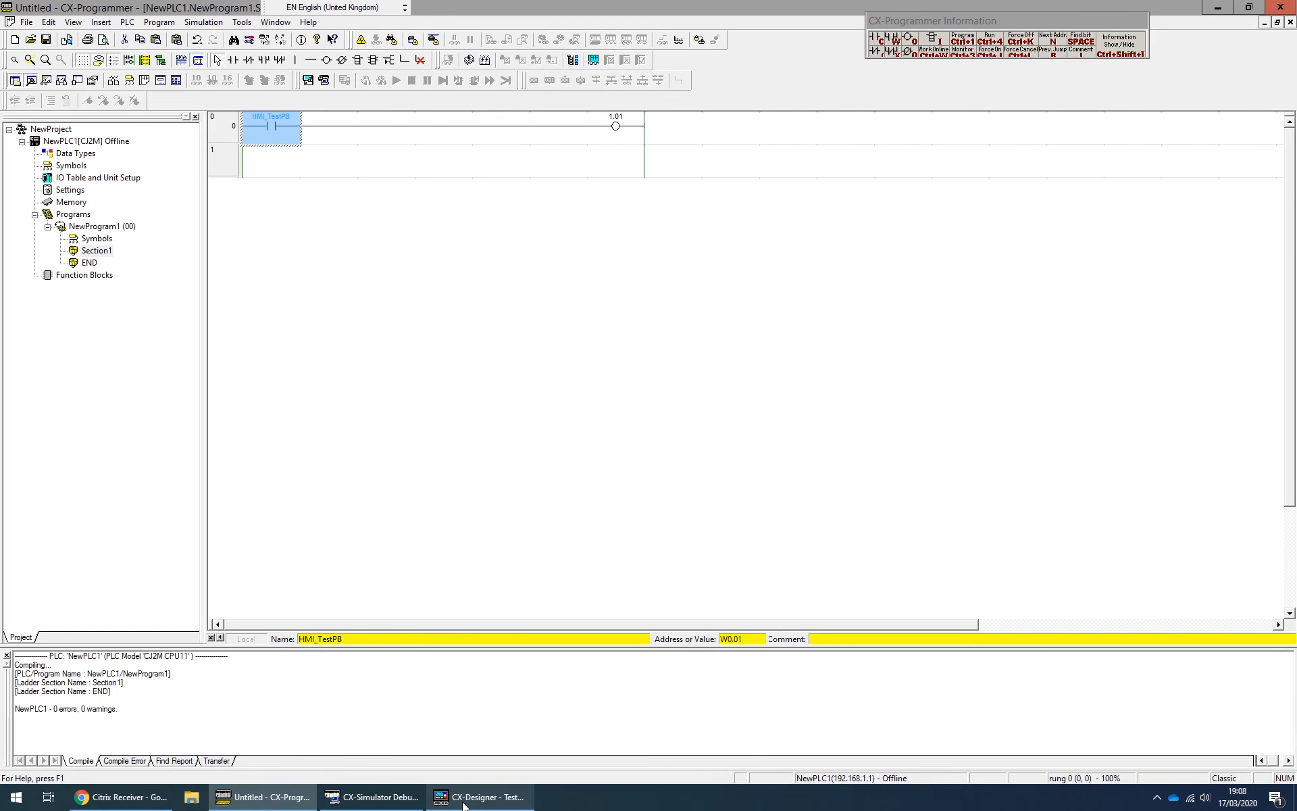
{"action": "left_click", "coordinate": [463, 804]}
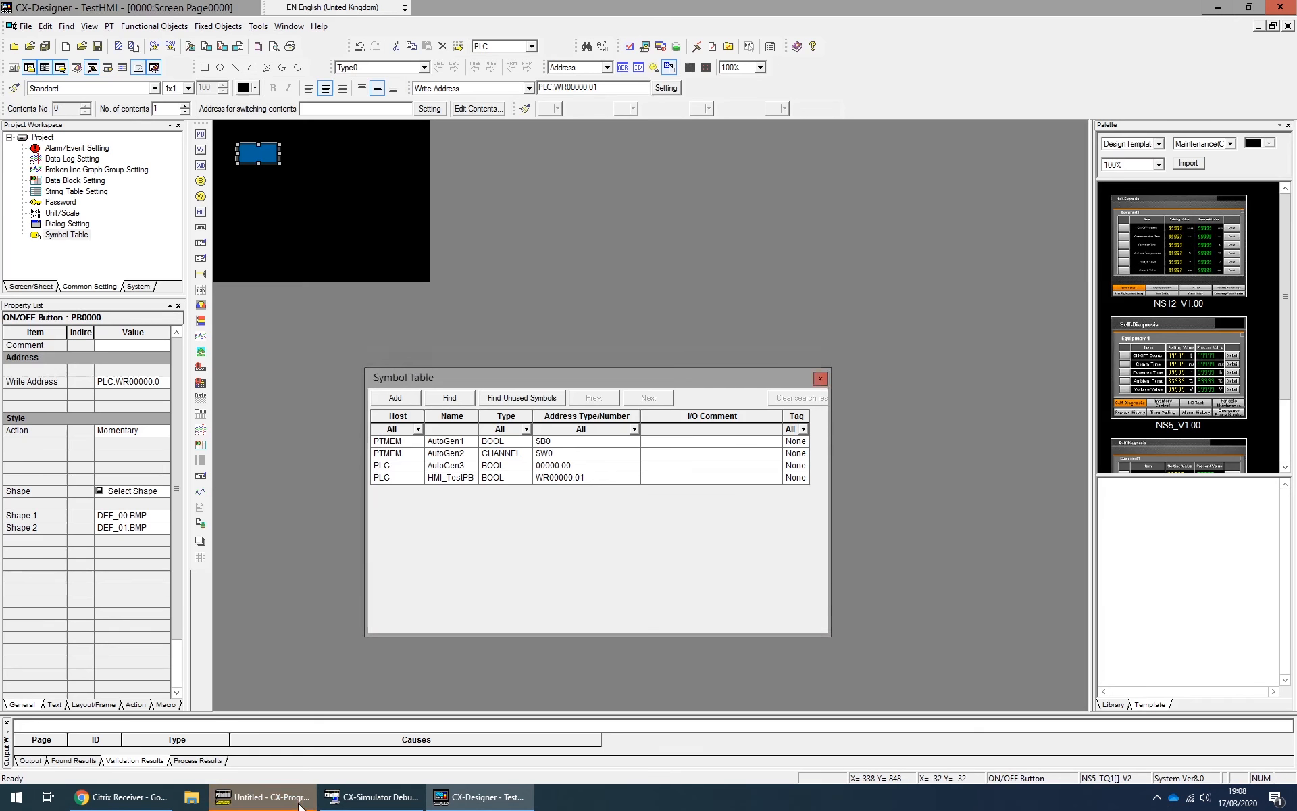
{"action": "left_click", "coordinate": [301, 807]}
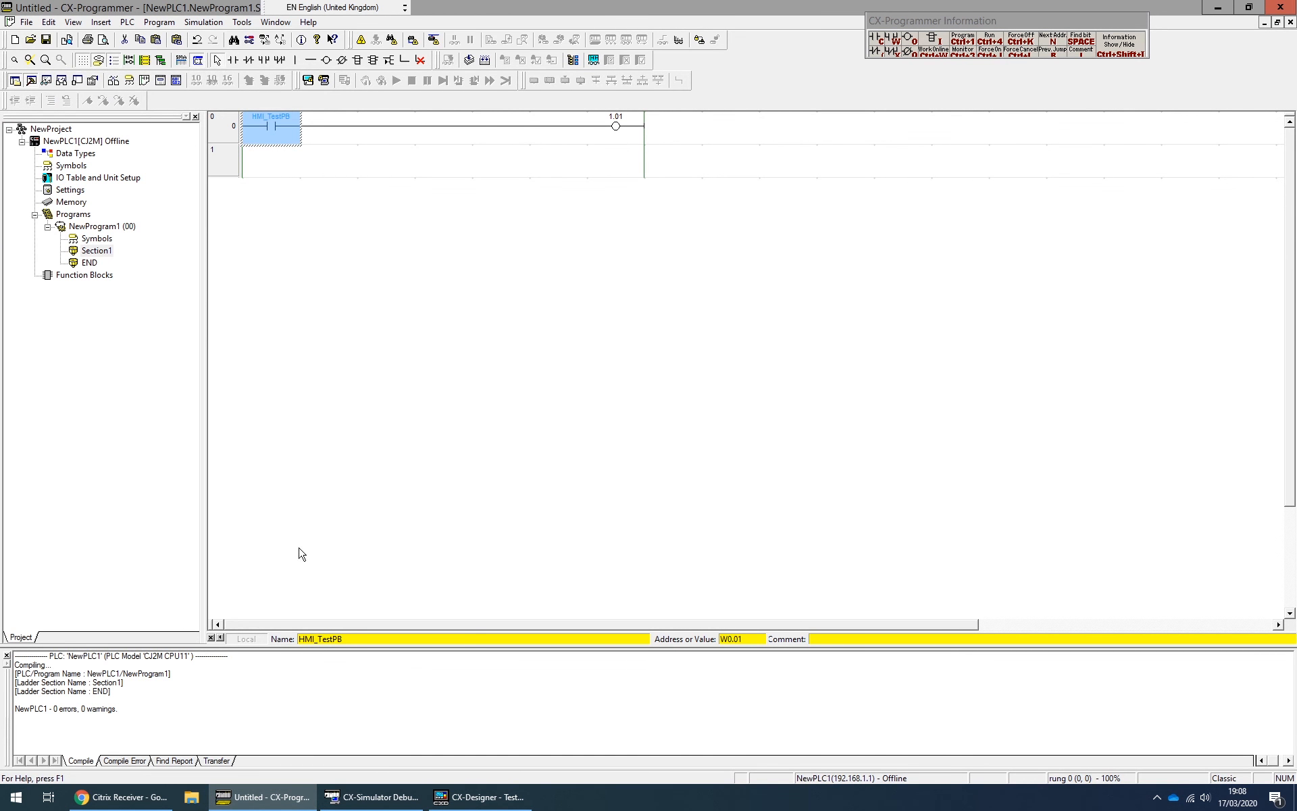